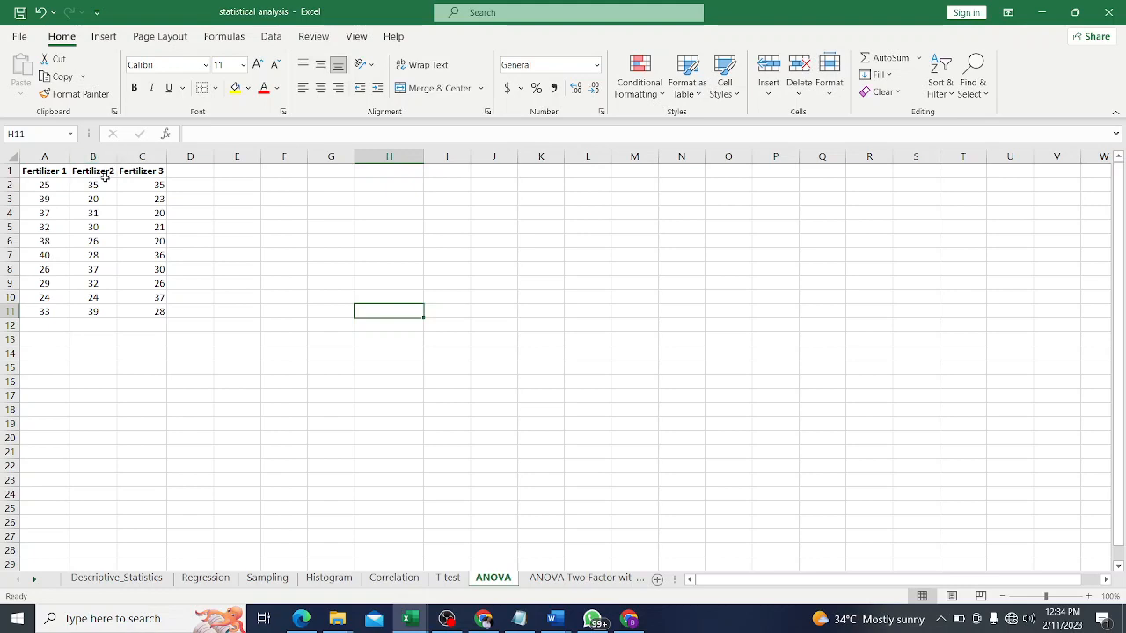
Examine the Fertilizer 1, Fertilizer2 and Fertilizer 3 data on the ANOVA sheet.
left_click(56, 171)
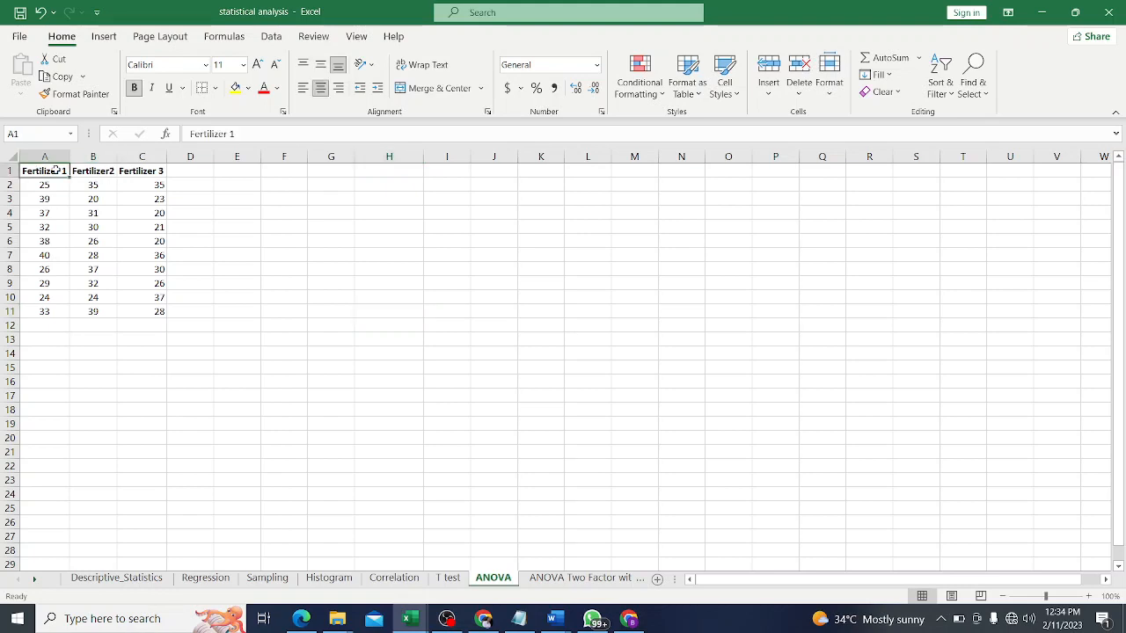
left_click(103, 170)
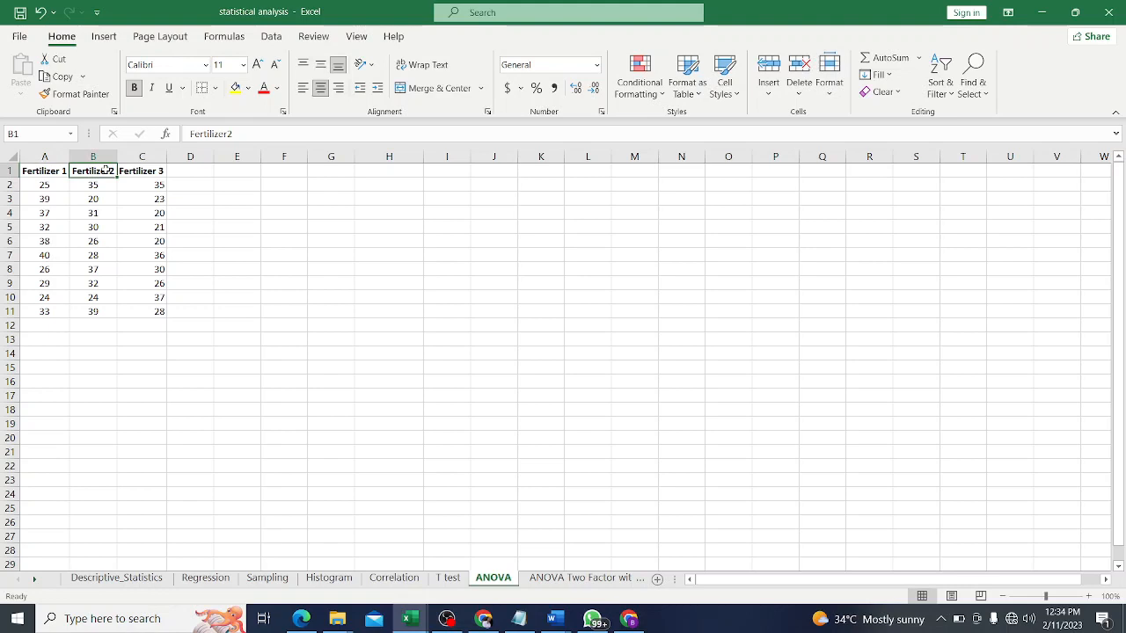
left_click(48, 187)
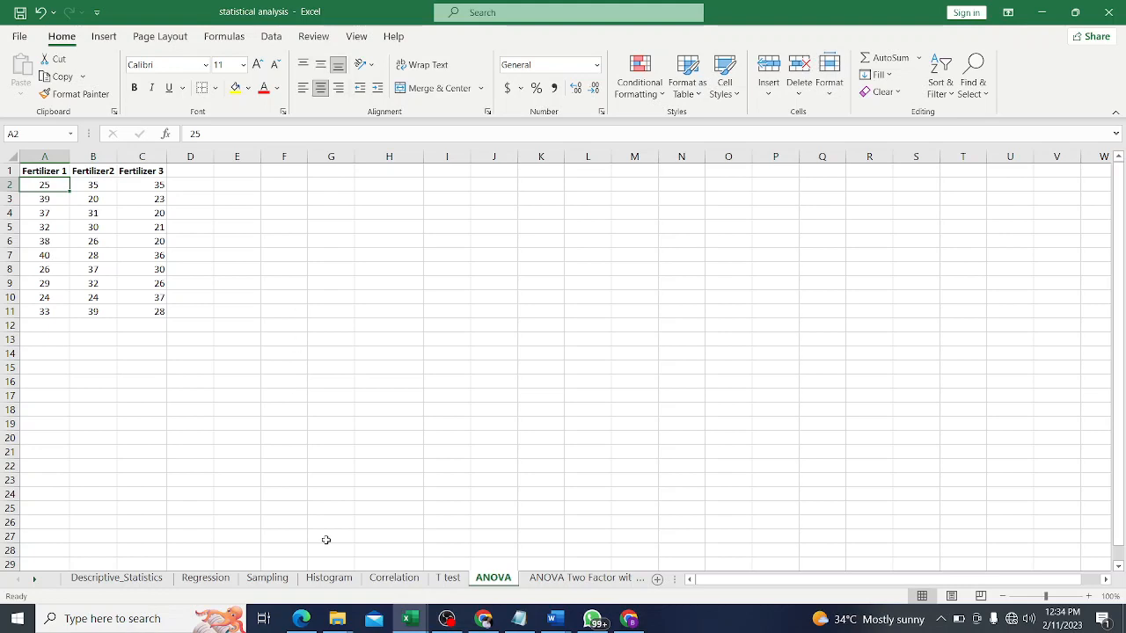
mouse_move(312, 619)
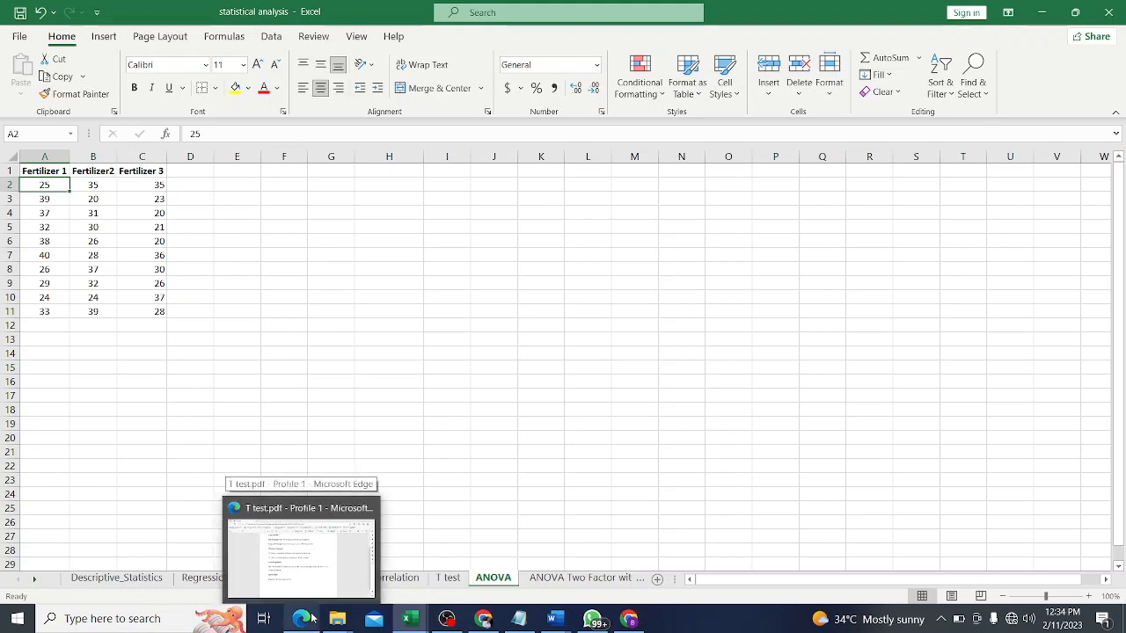
left_click(314, 581)
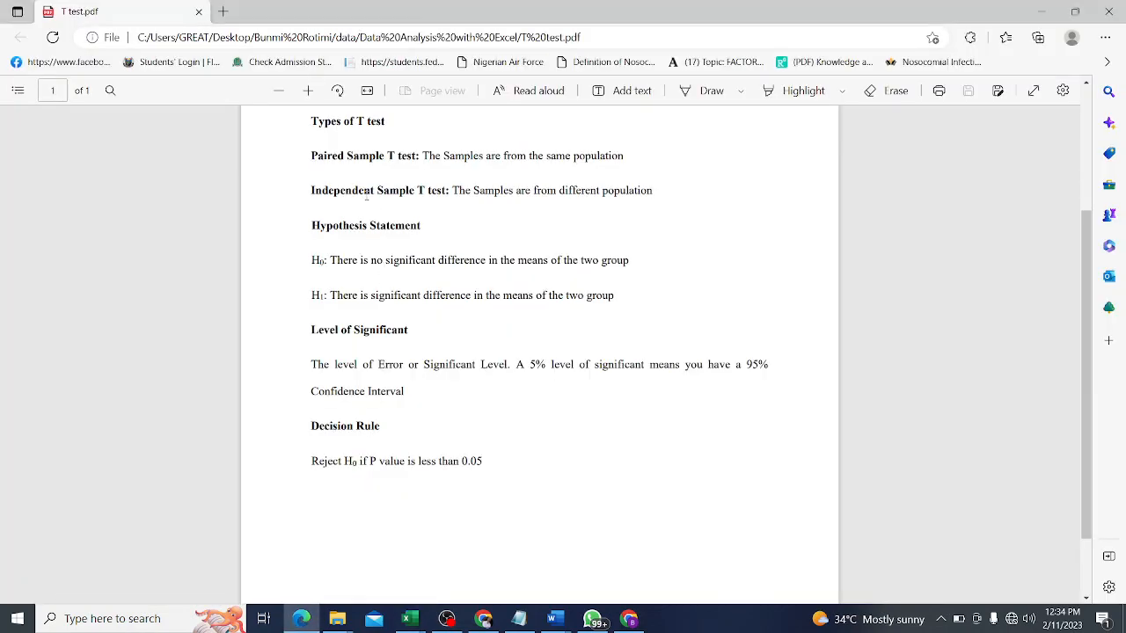
left_click(302, 621)
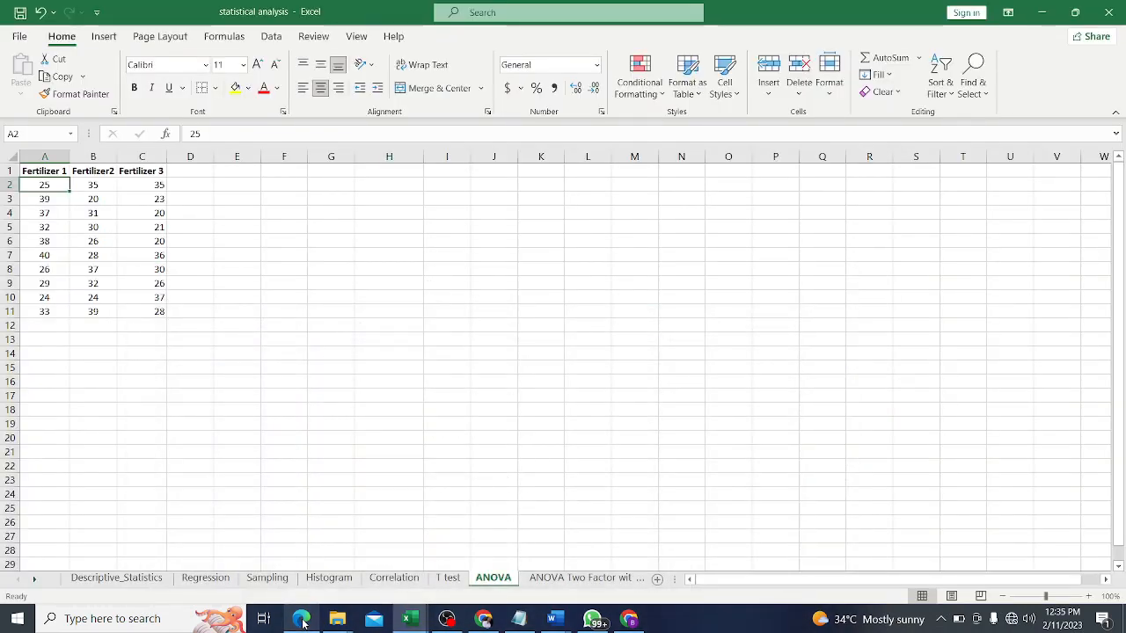
key("alt")
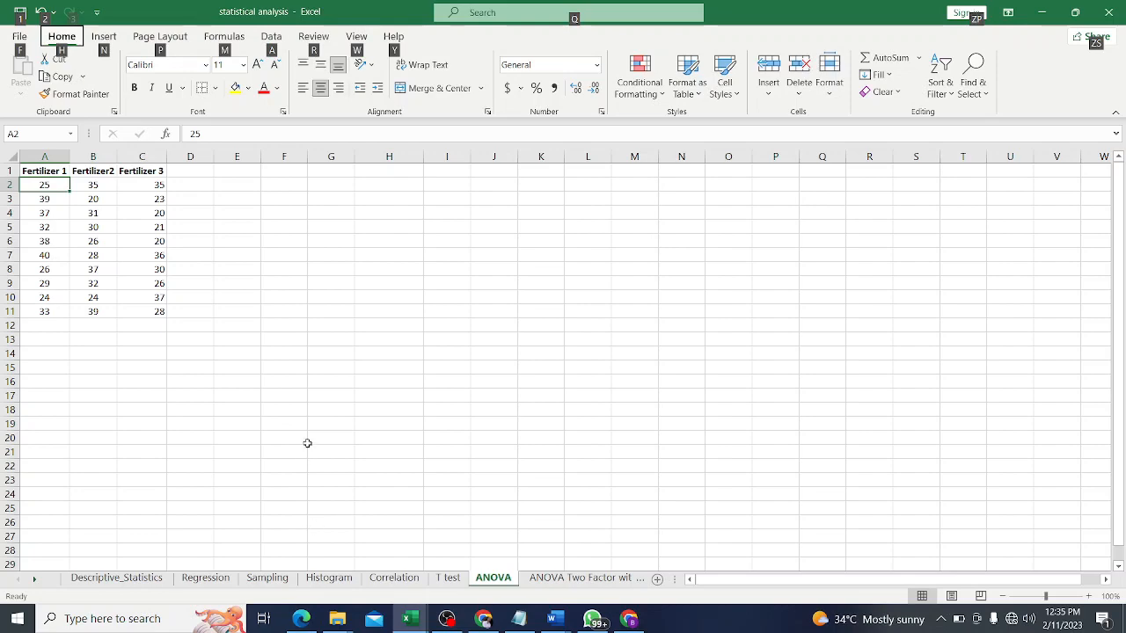
Switch to ANOVA.pdf in Edge and read the ANOVA types, hypothesis statement and decision rule, checking the fertilizer data in Excel in between.
left_click(302, 620)
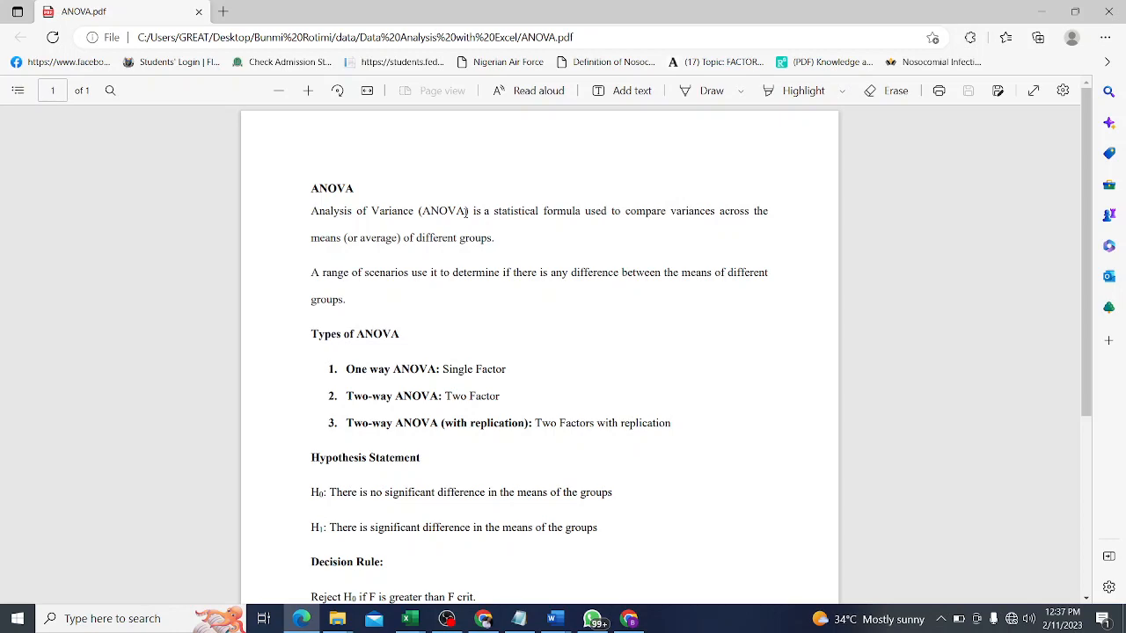
left_click(408, 618)
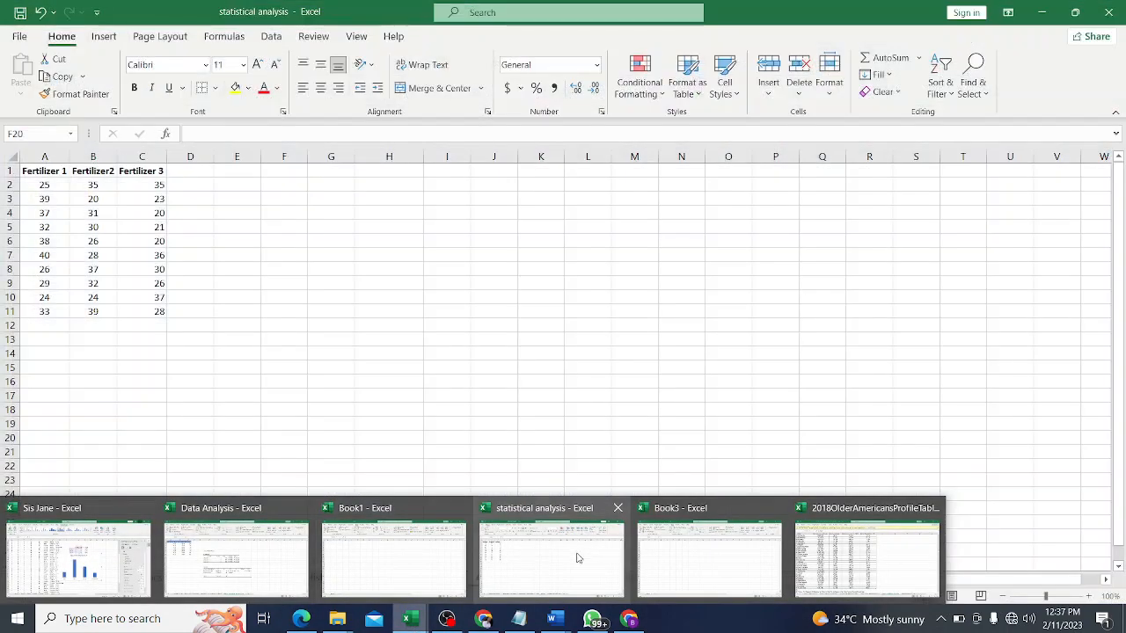
left_click(579, 558)
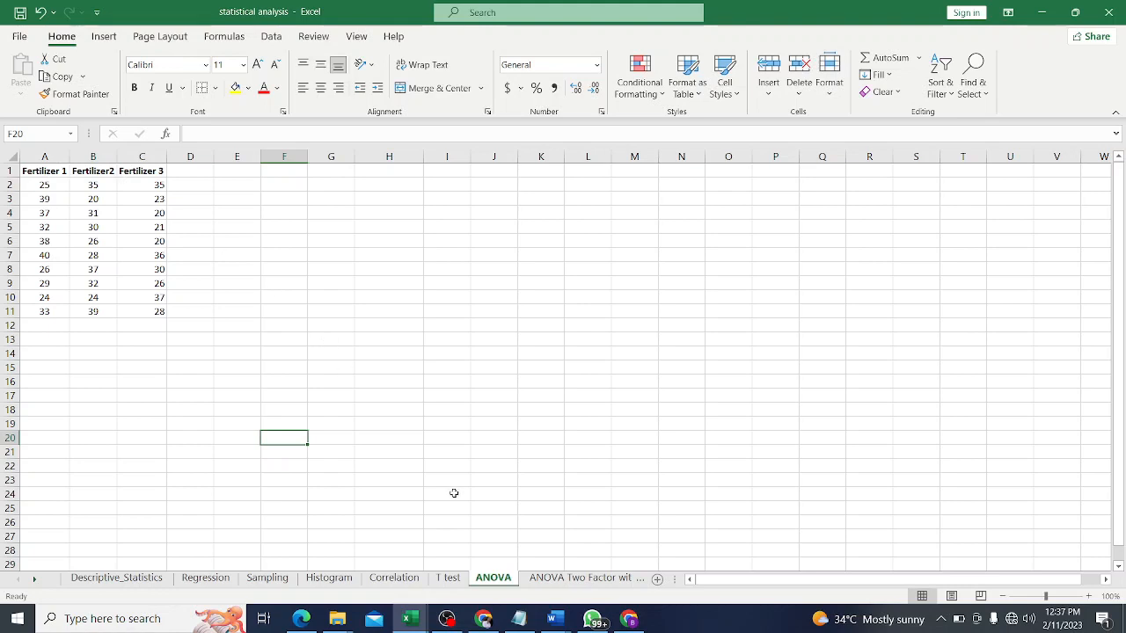
left_click(301, 618)
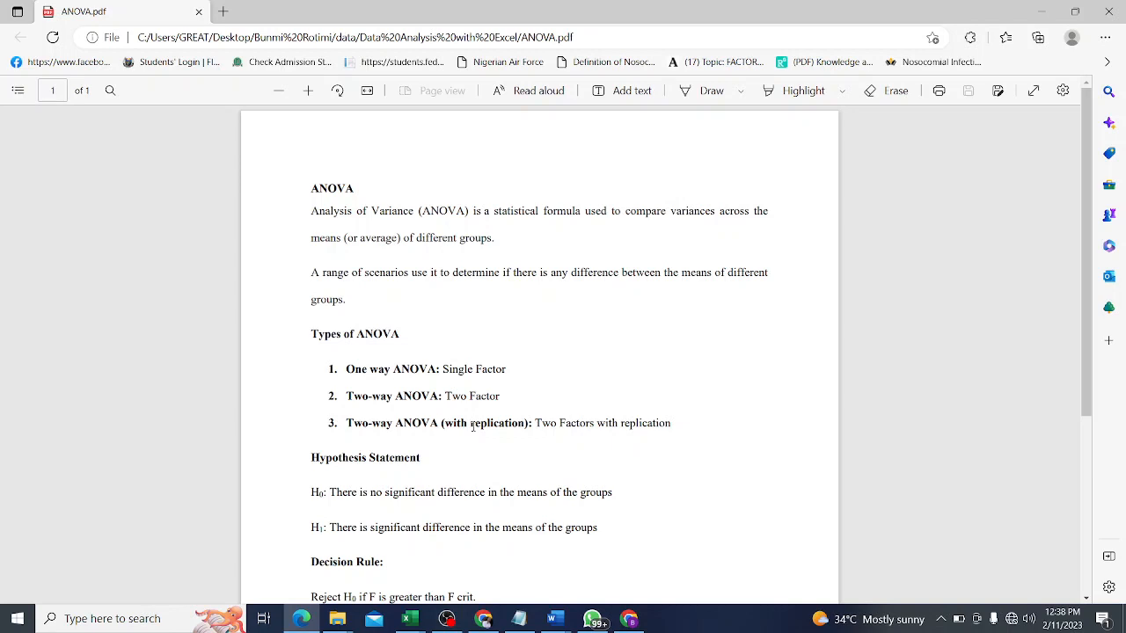
scroll(473, 426, "down", 1)
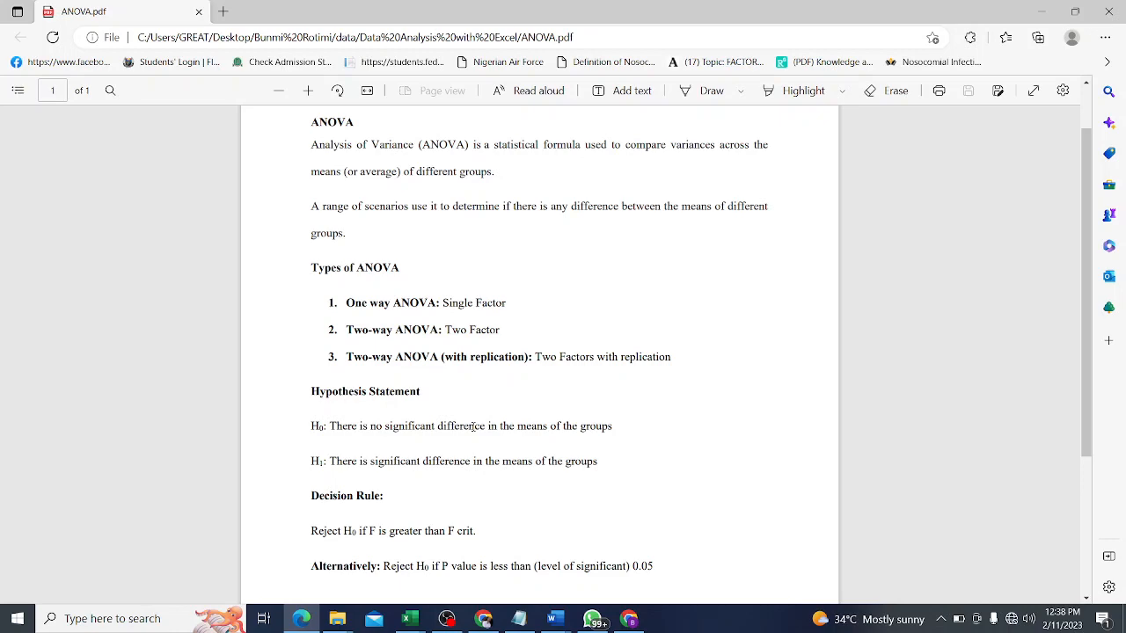
scroll(472, 426, "down", 3)
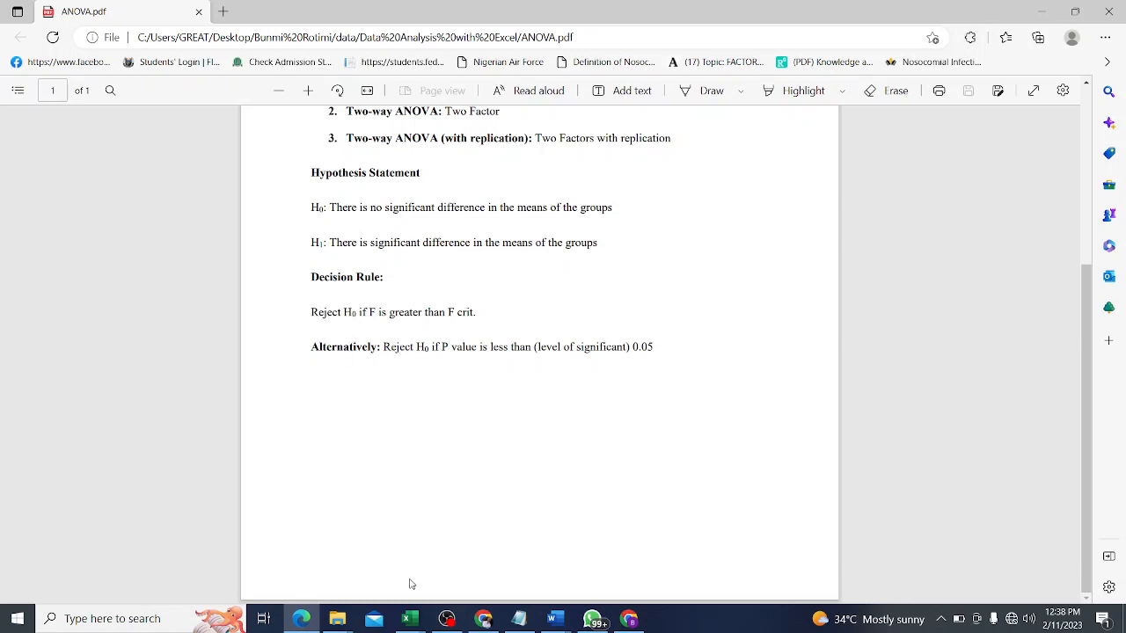
Switch back to the statistical analysis workbook in Excel and start the Anova: Single Factor analysis tool.
mouse_move(410, 623)
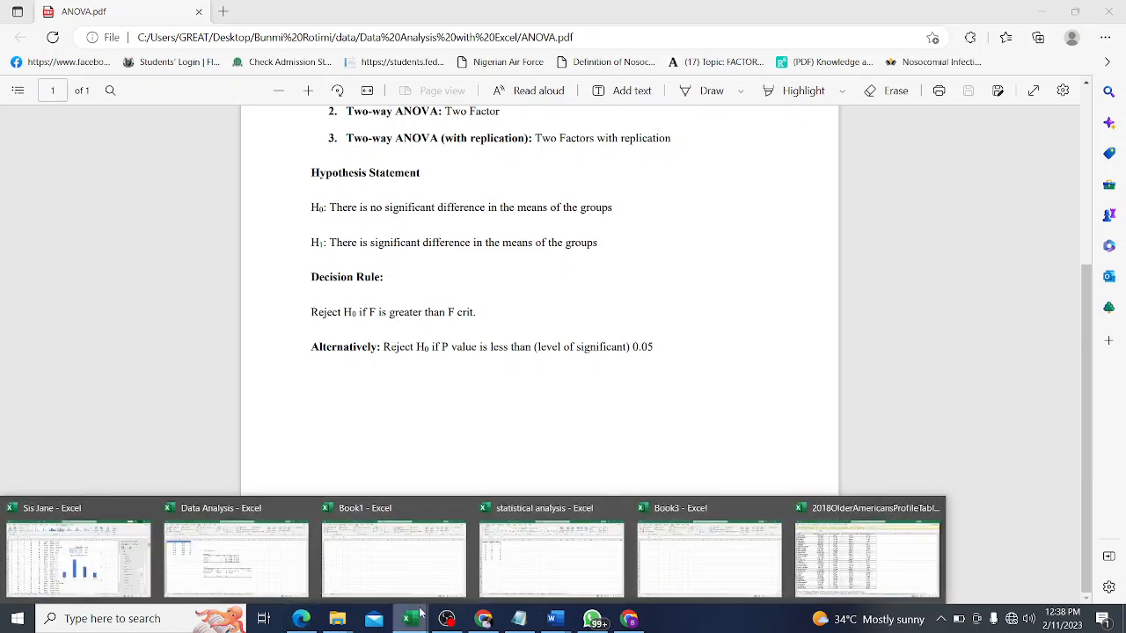
left_click(546, 550)
left_click(305, 286)
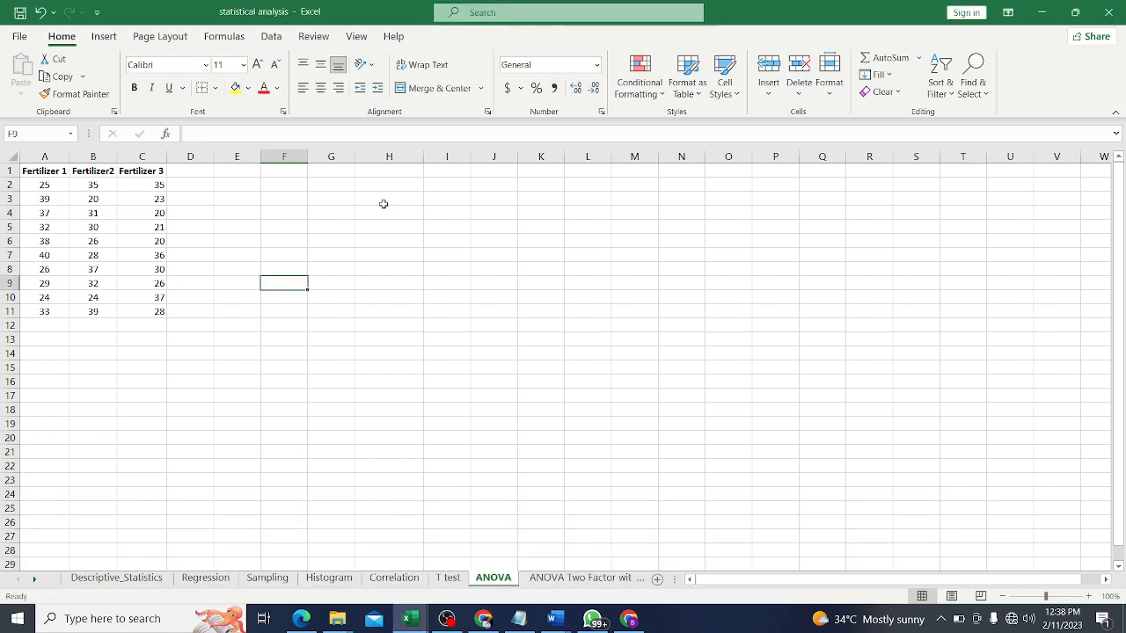
left_click(282, 213)
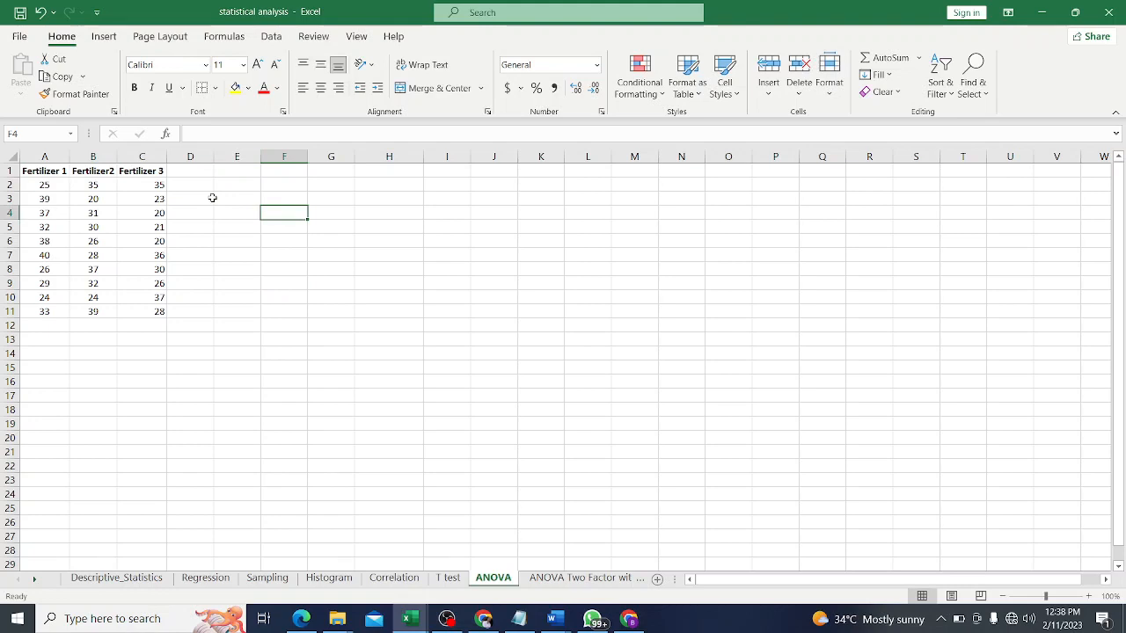
left_click(280, 39)
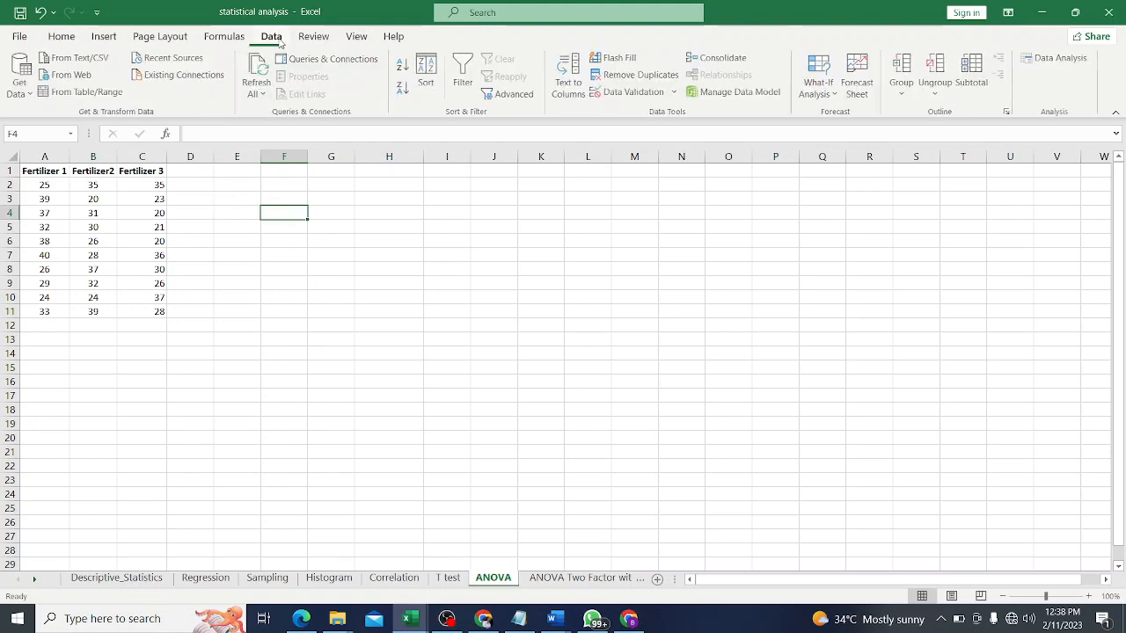
left_click(1060, 63)
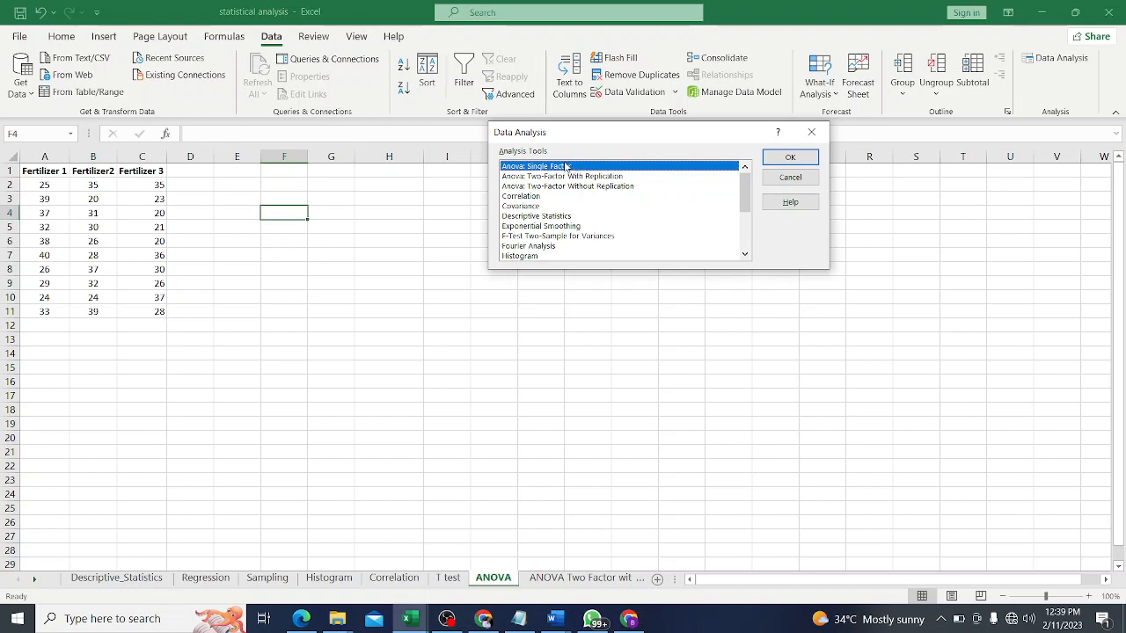
left_click(790, 157)
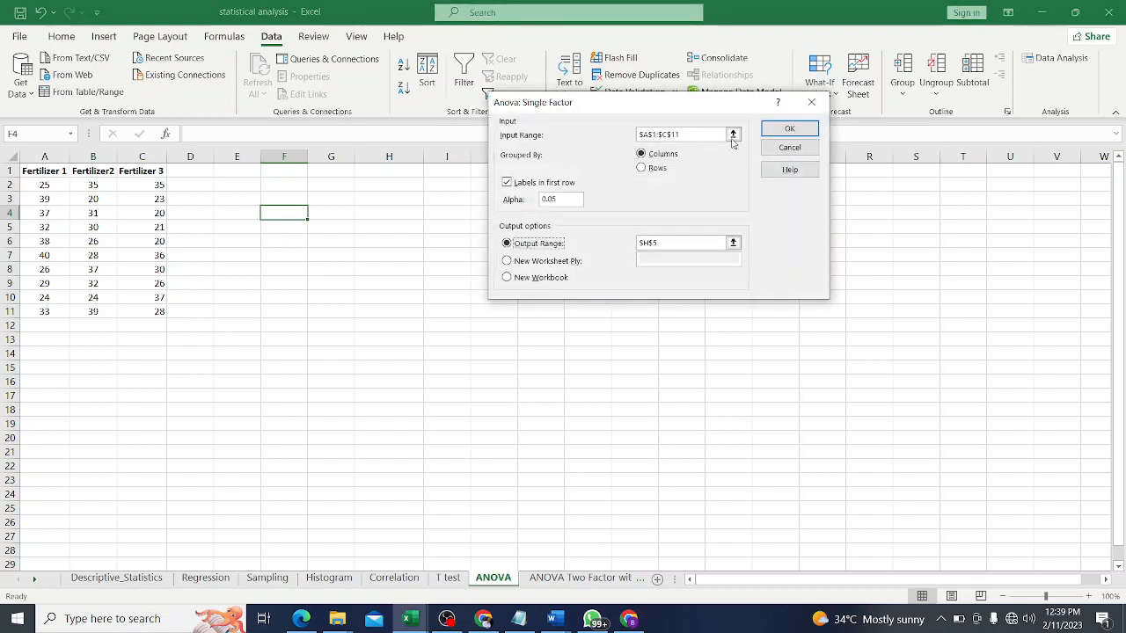
Set the analysis input range to $A$1:$C$11, with labels in the first row.
left_click_drag(680, 134, 639, 133)
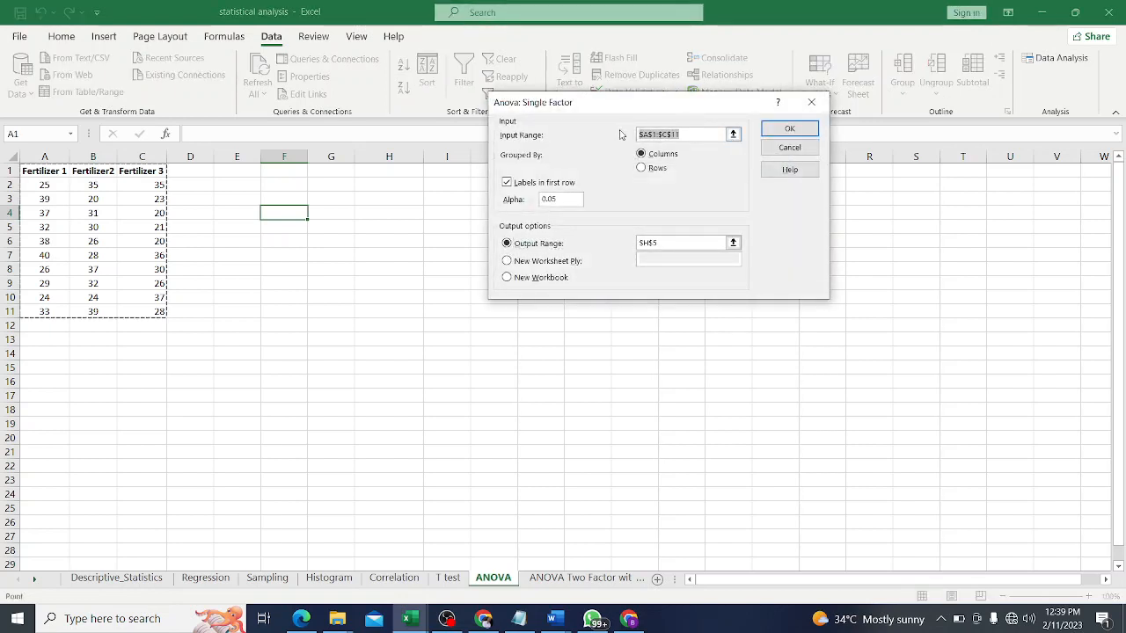
key("BackSpace")
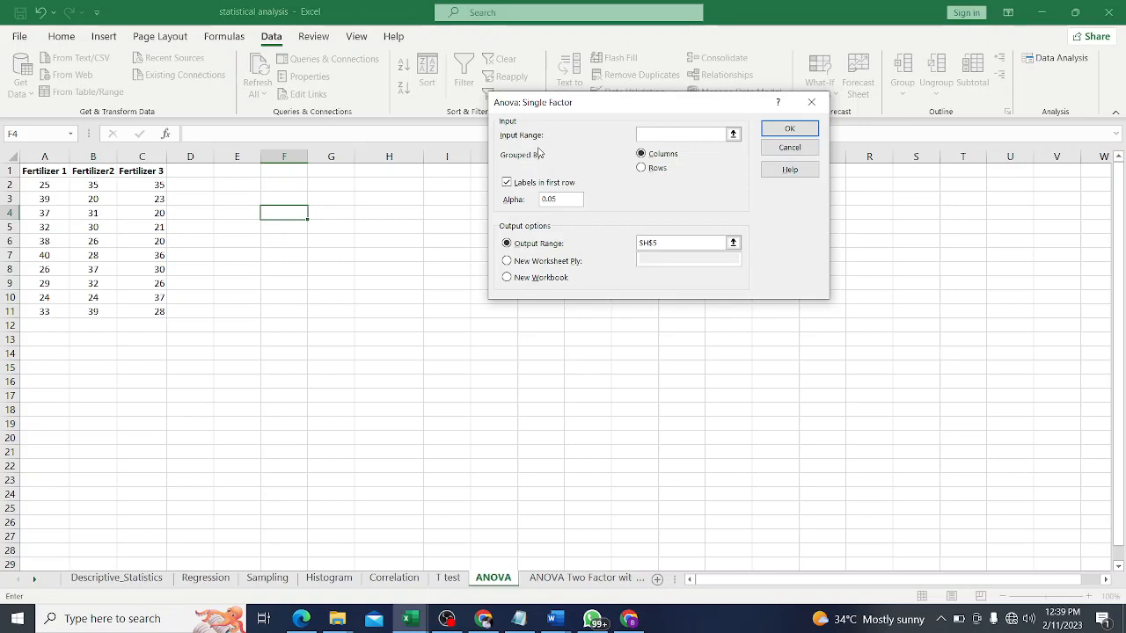
left_click(508, 183)
left_click(733, 134)
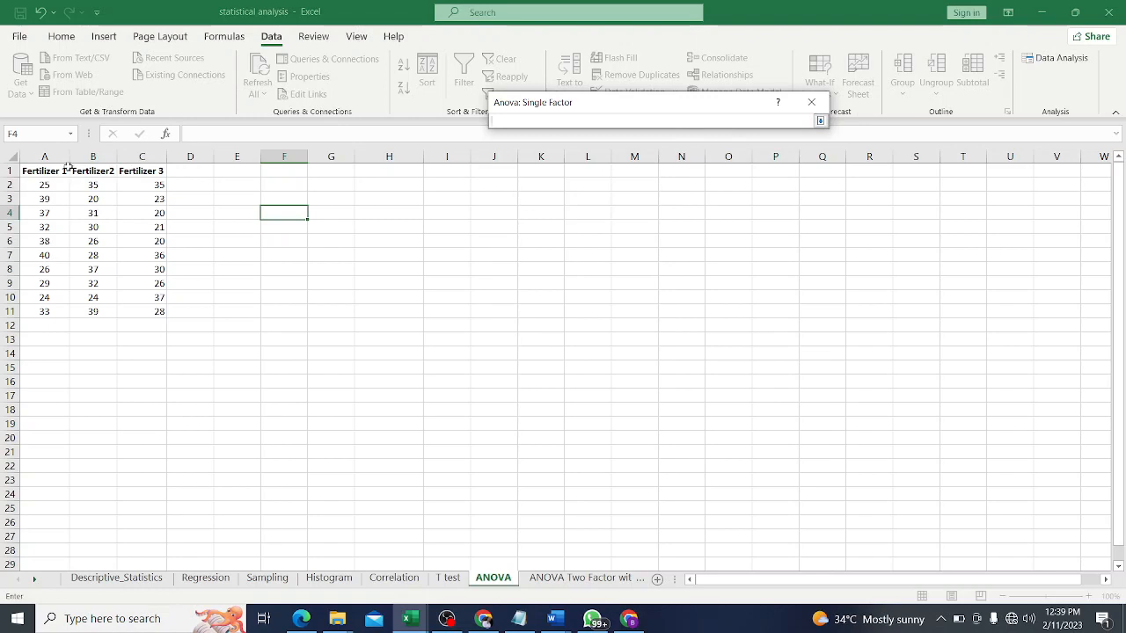
left_click_drag(51, 171, 162, 308)
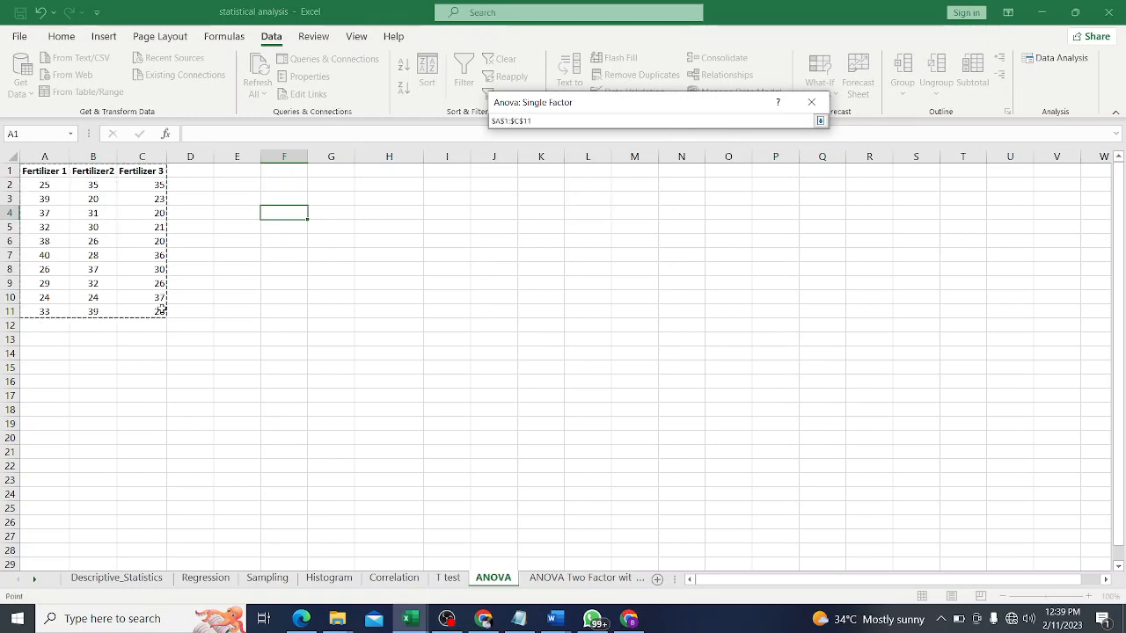
left_click(822, 121)
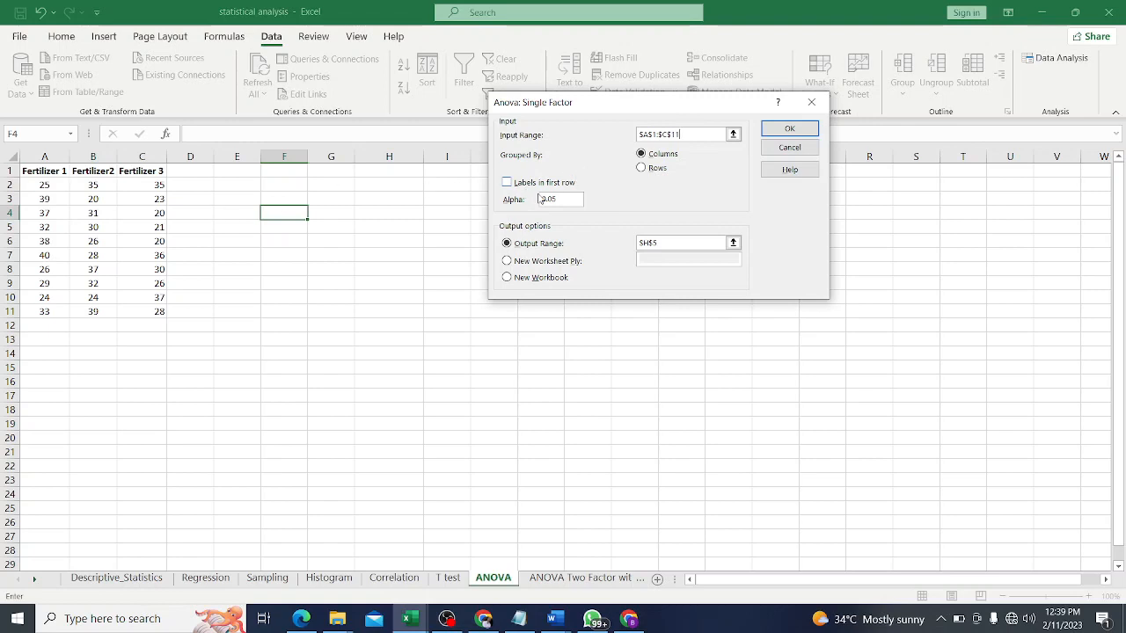
left_click(507, 183)
Run the single-factor ANOVA with its output range at $F$4, and auto-fit column F to the results.
left_click(663, 246)
left_click_drag(663, 246, 626, 250)
key("BackSpace")
left_click(733, 244)
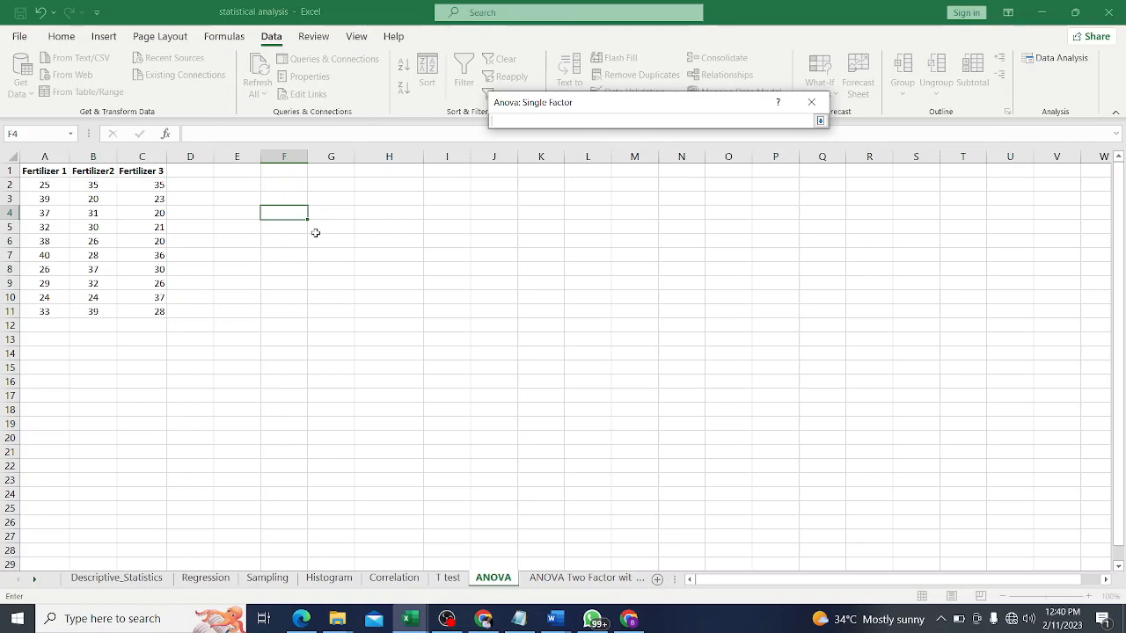
left_click(279, 215)
left_click(821, 123)
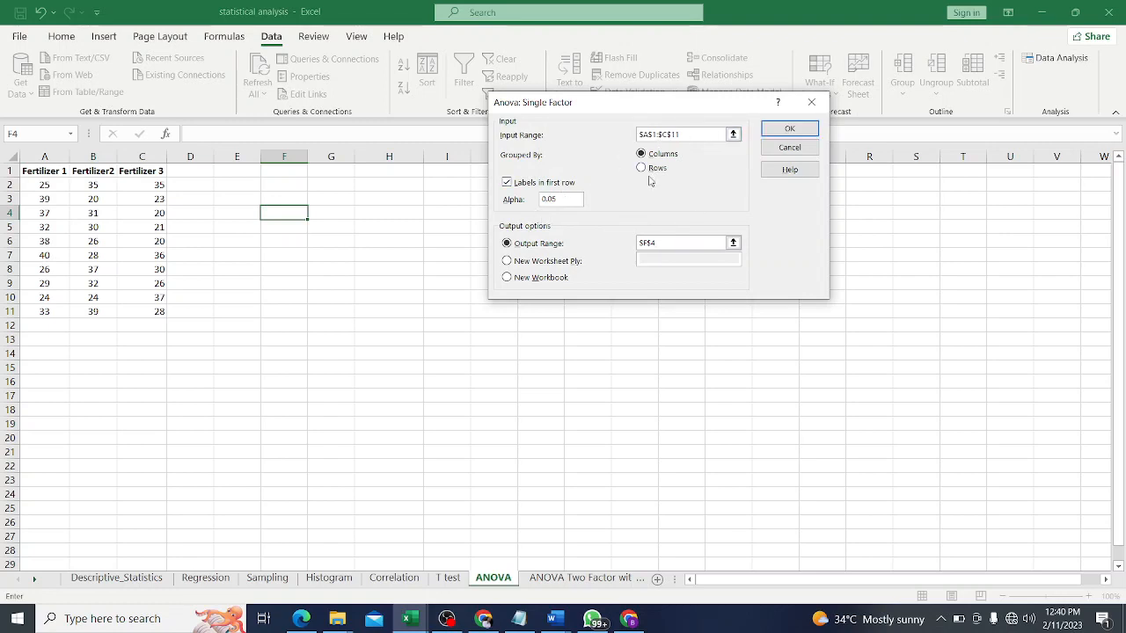
left_click(796, 128)
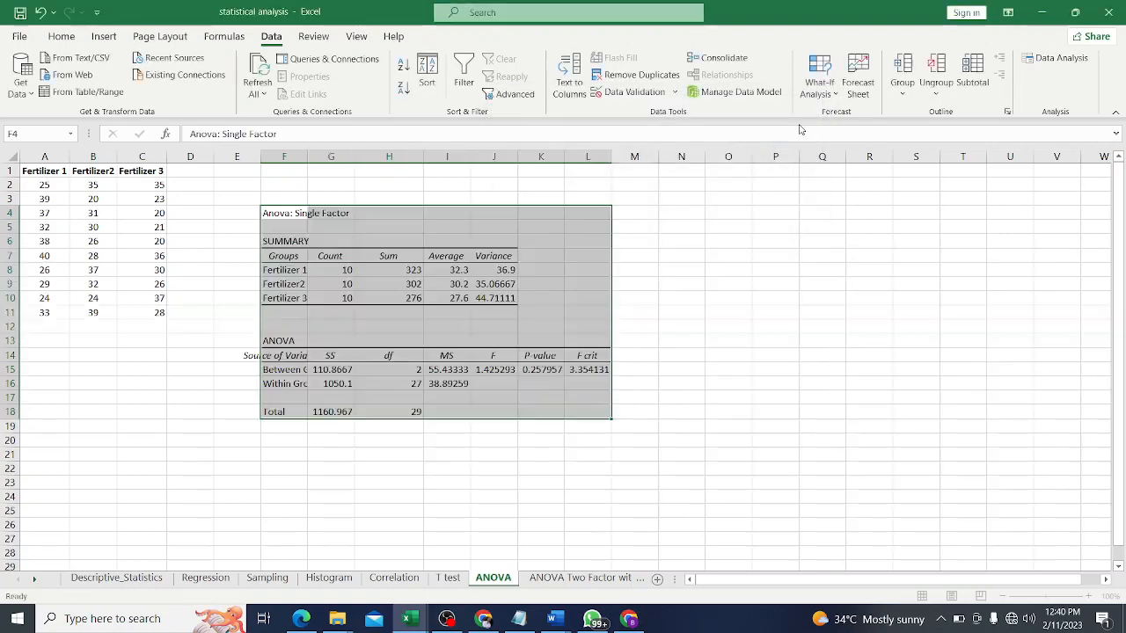
double_click(307, 156)
left_click(380, 214)
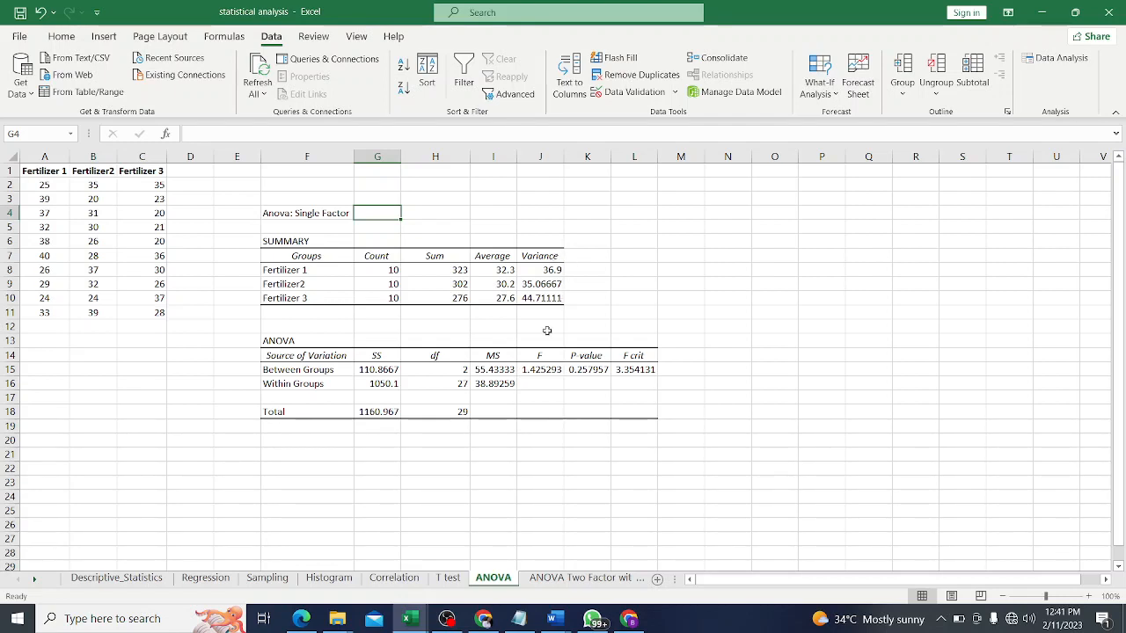
Examine the F, F crit and P-value results in the ANOVA table and compare them with the decision rule in ANOVA.pdf.
left_click(288, 342)
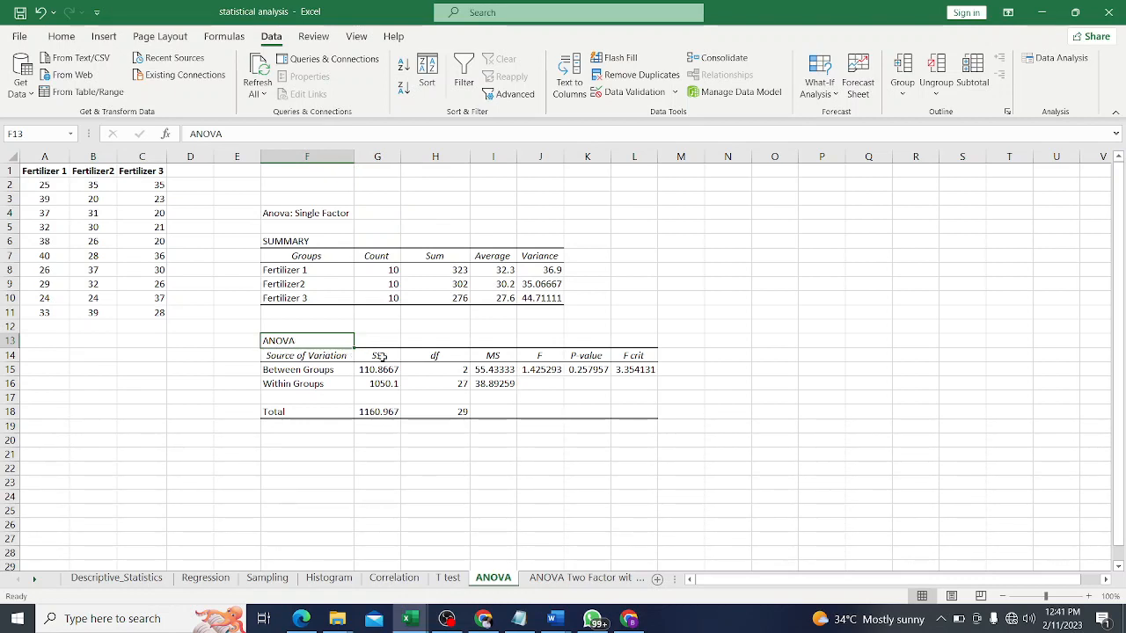
left_click(552, 373)
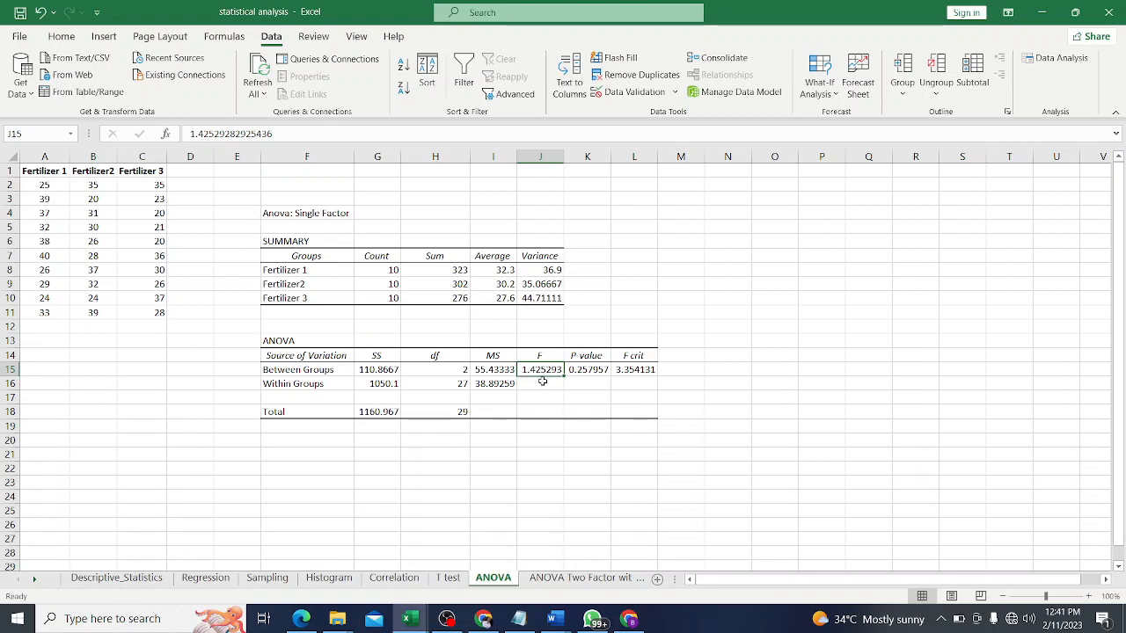
left_click(635, 370)
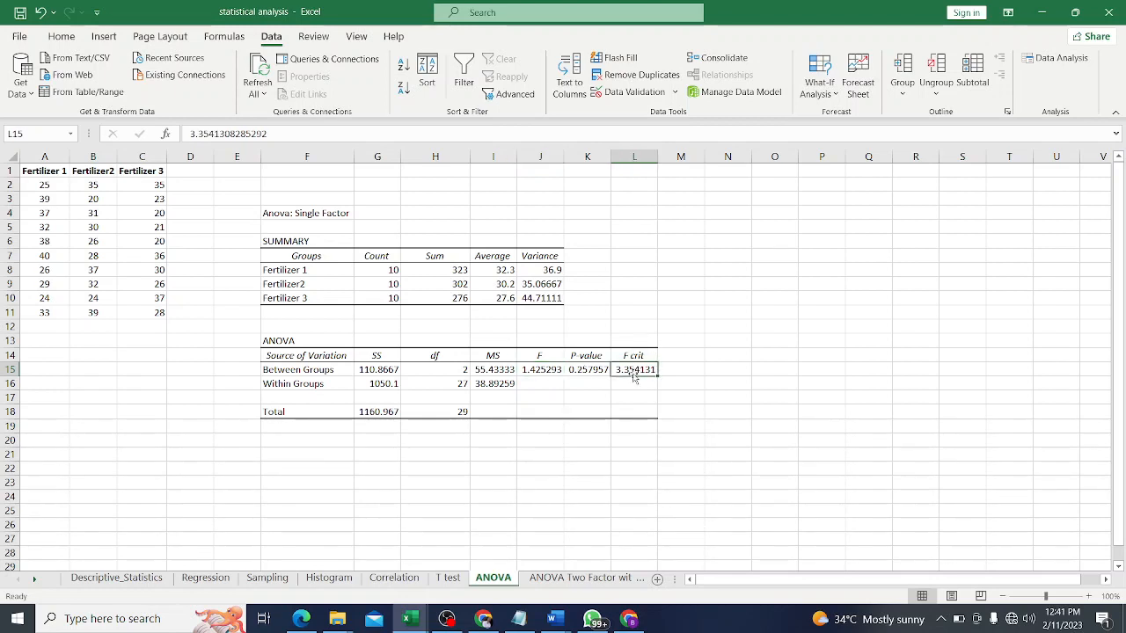
left_click(589, 375)
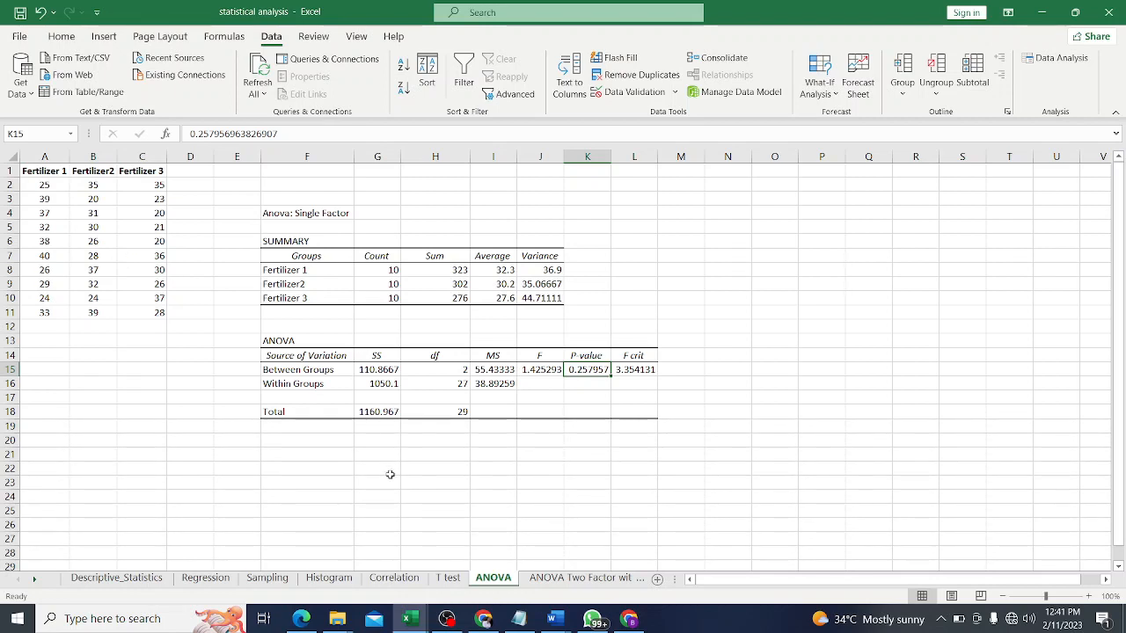
left_click(302, 619)
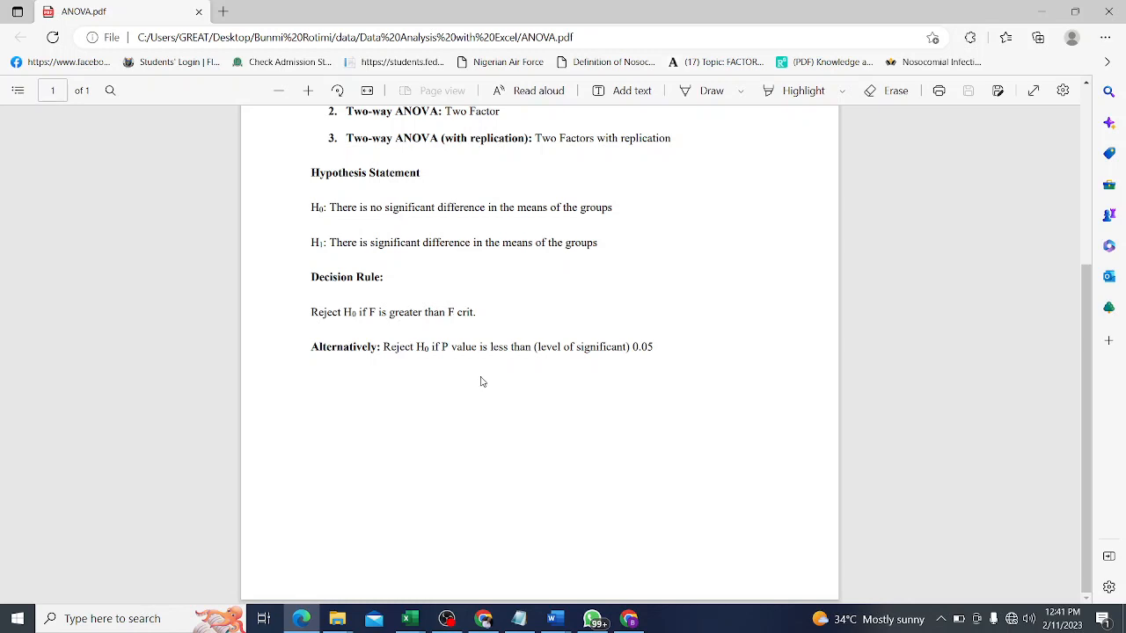
mouse_move(410, 619)
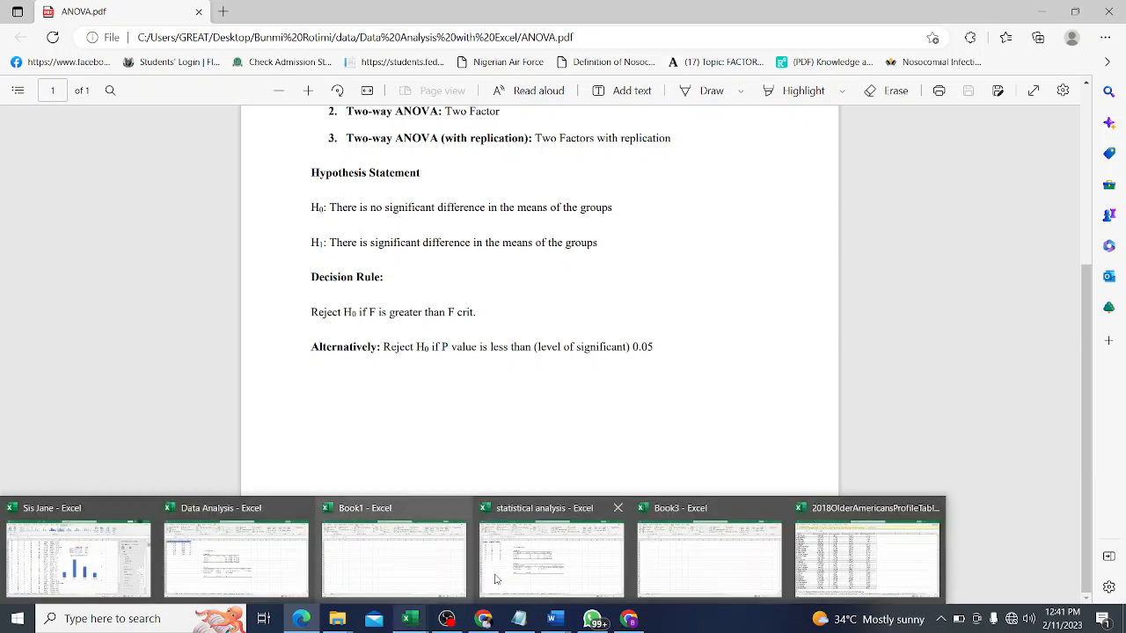
left_click(494, 579)
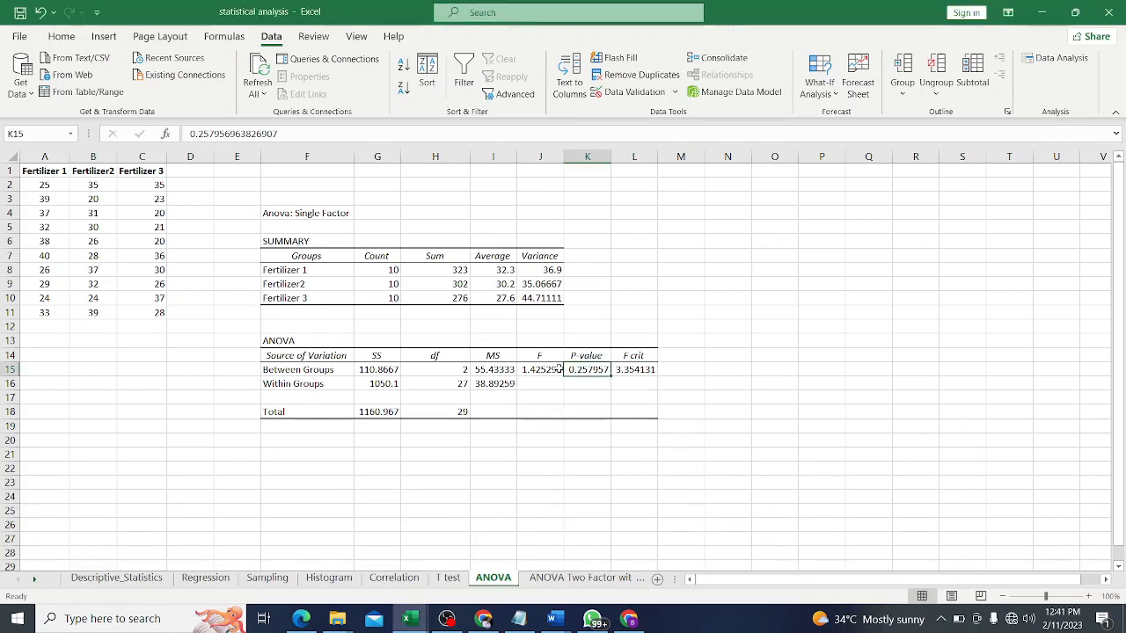
Compare F with F crit in the Between Groups row, then review the null hypothesis H0 in ANOVA.pdf and return to the workbook.
left_click(637, 370)
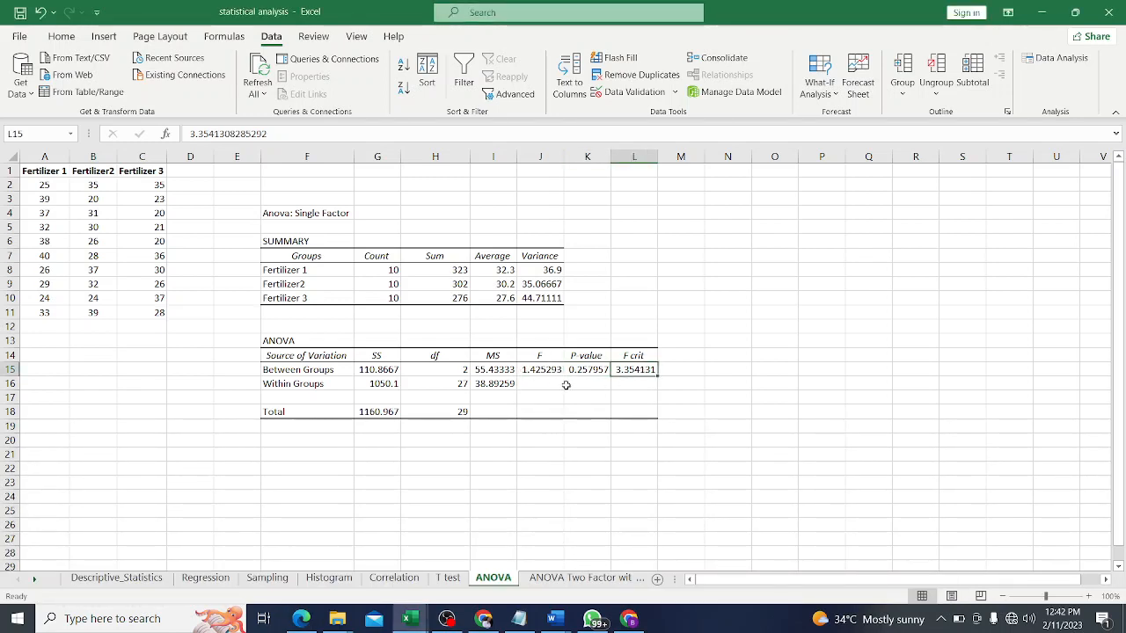
left_click(537, 368)
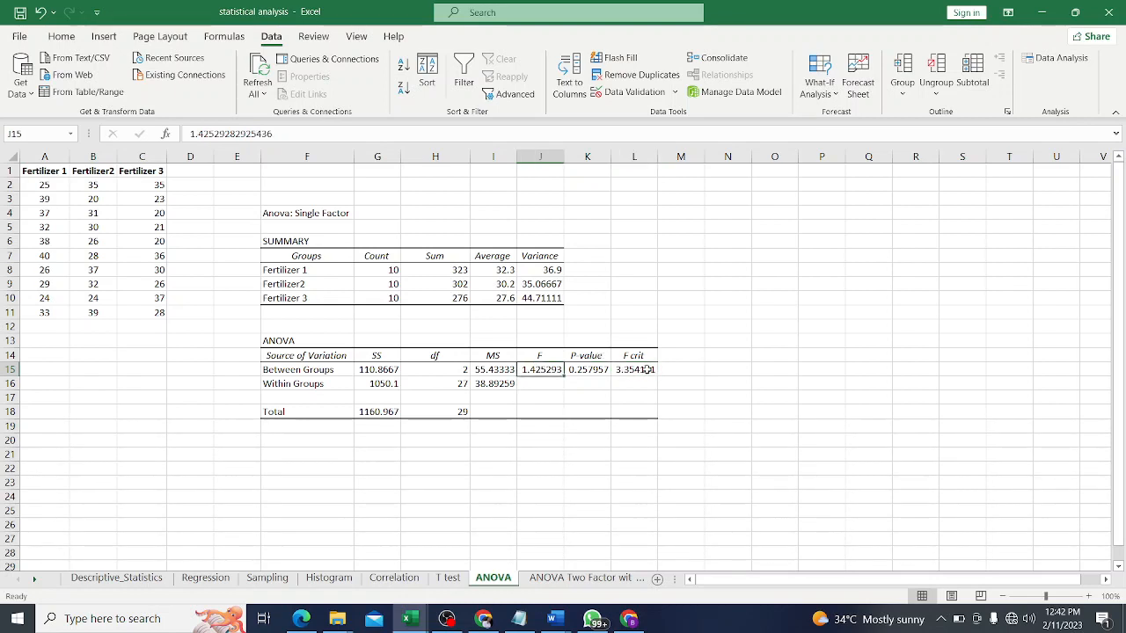
left_click(639, 370)
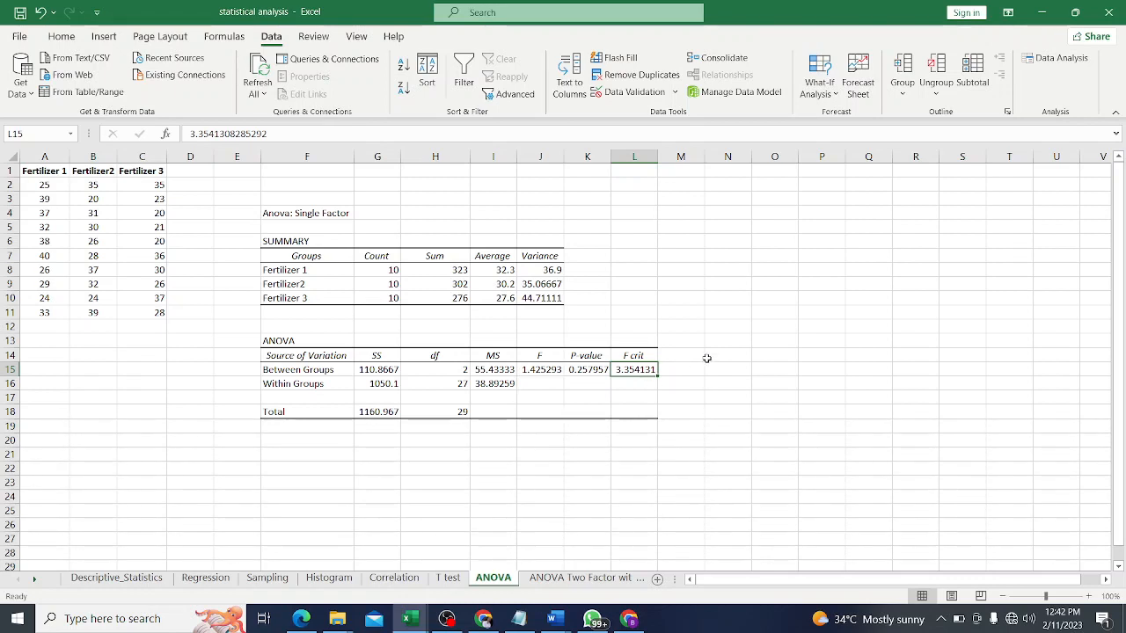
left_click(312, 614)
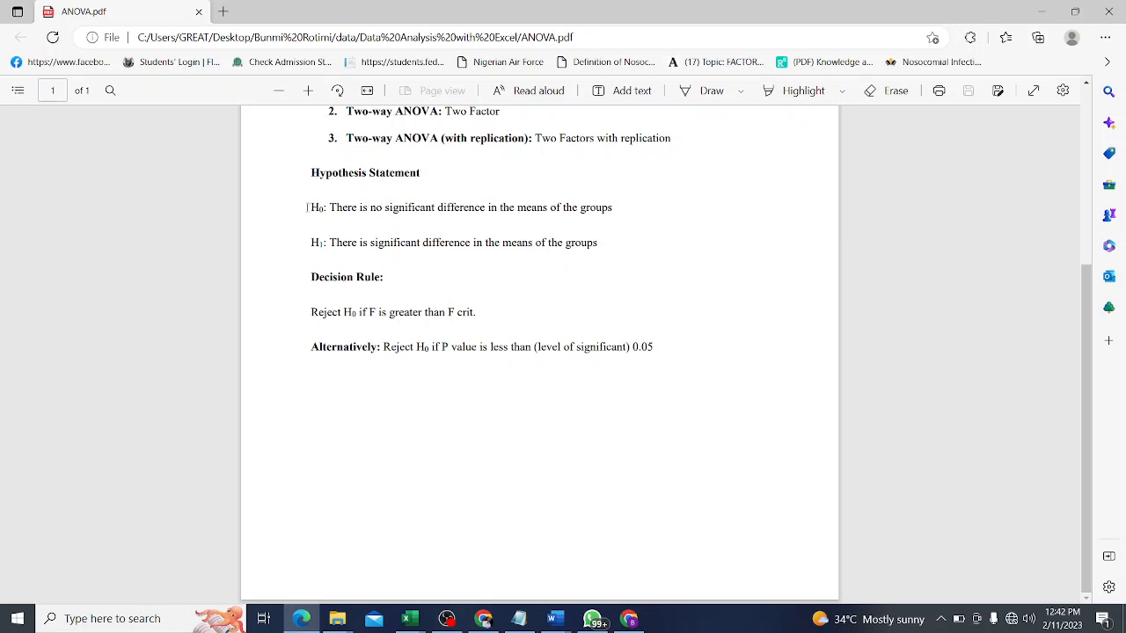
left_click_drag(307, 207, 581, 216)
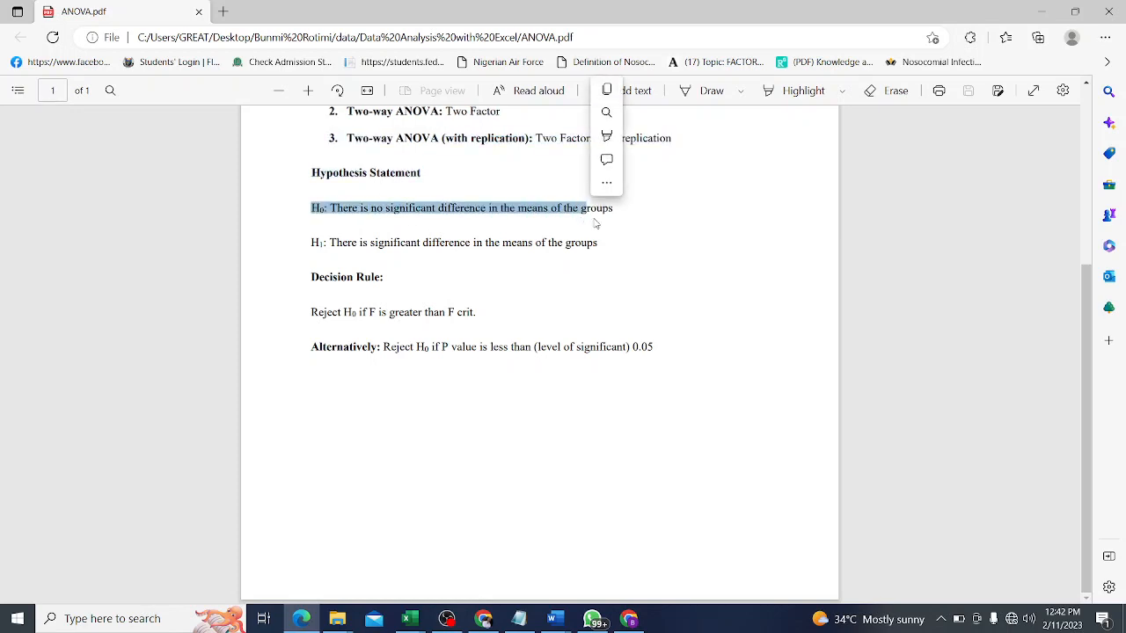
left_click(619, 216)
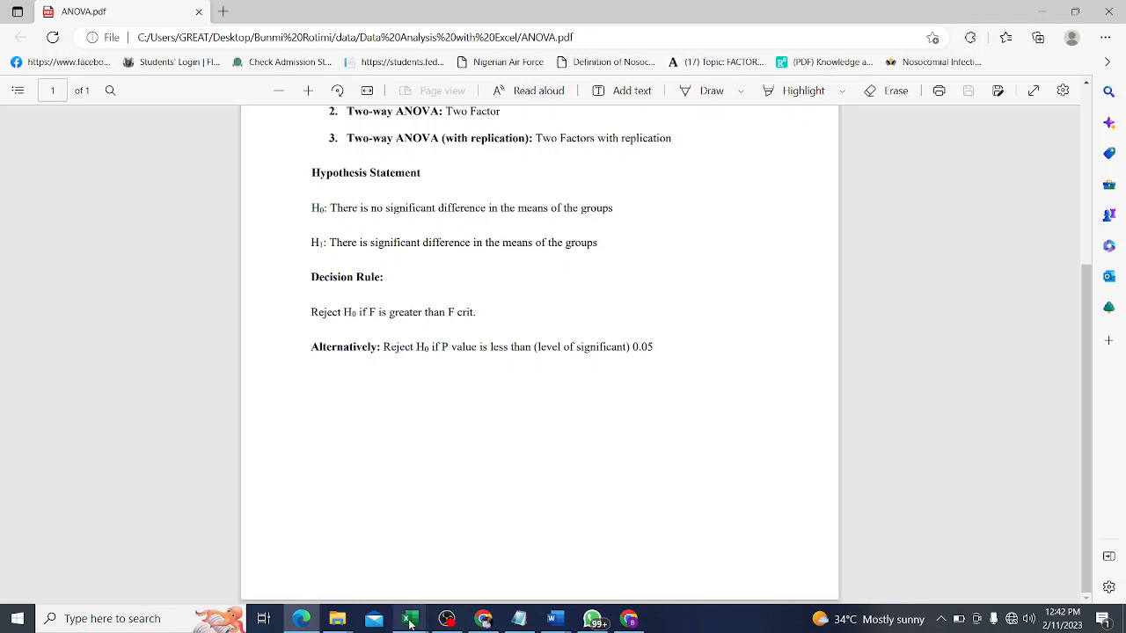
mouse_move(410, 623)
left_click(530, 563)
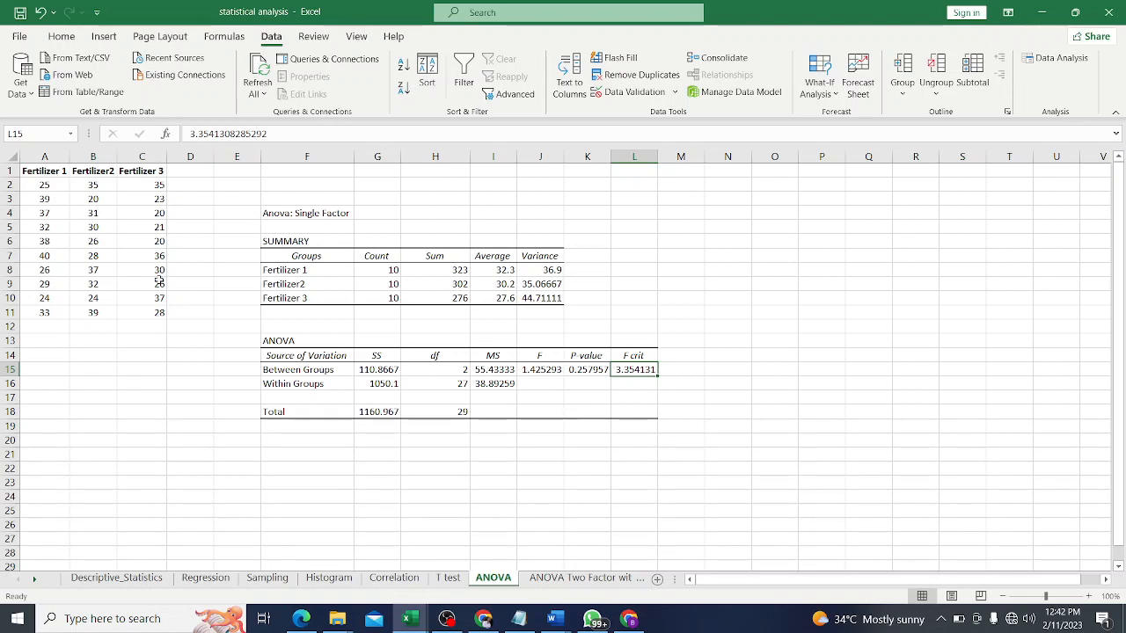
Check the Between Groups P-value against the alternative decision rule in ANOVA.pdf, and review the fertilizer group results in the workbook.
left_click(301, 619)
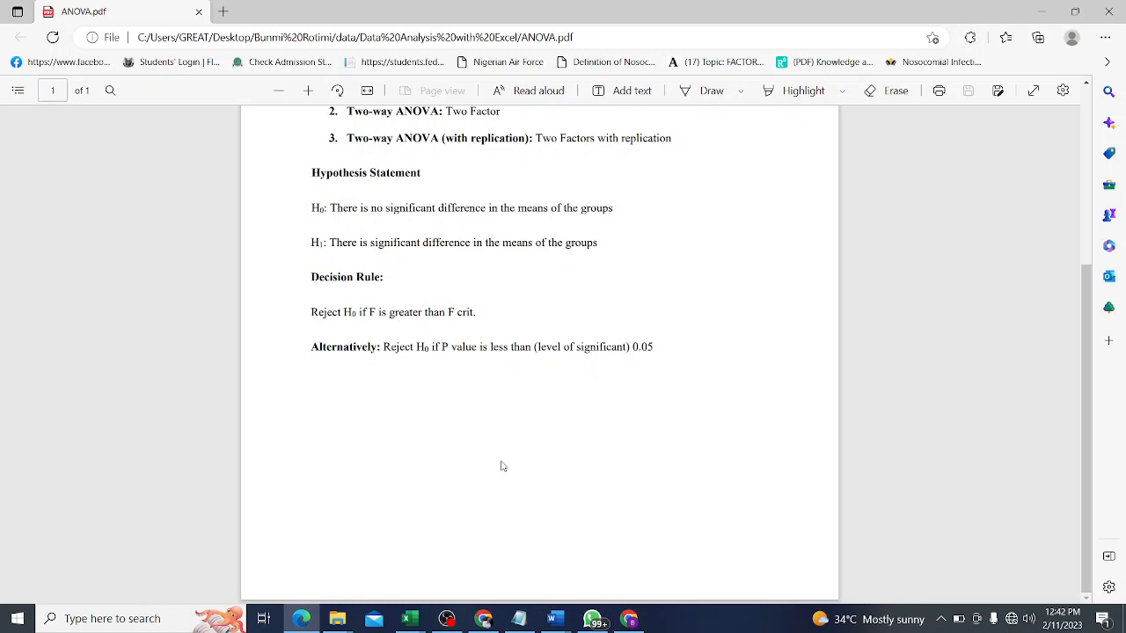
left_click(411, 620)
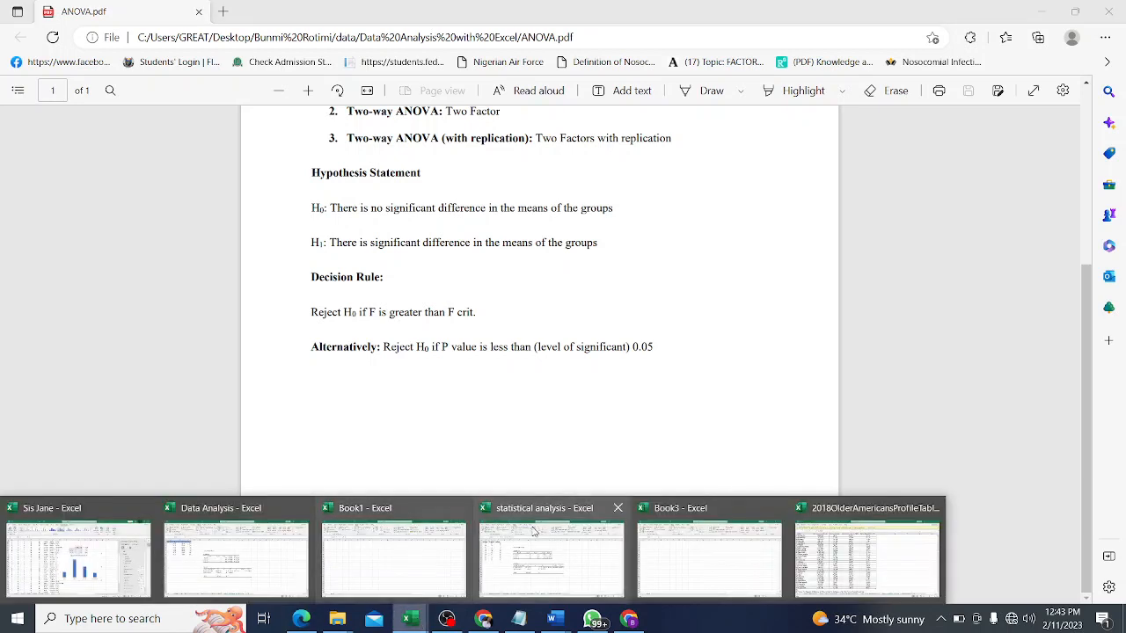
left_click(534, 531)
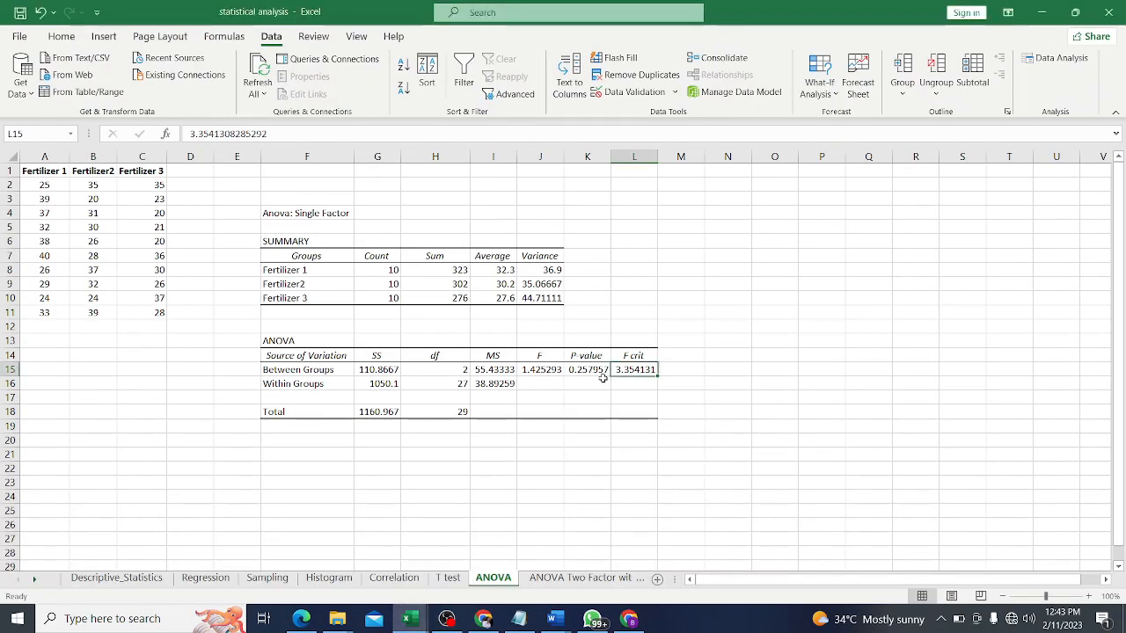
left_click(592, 371)
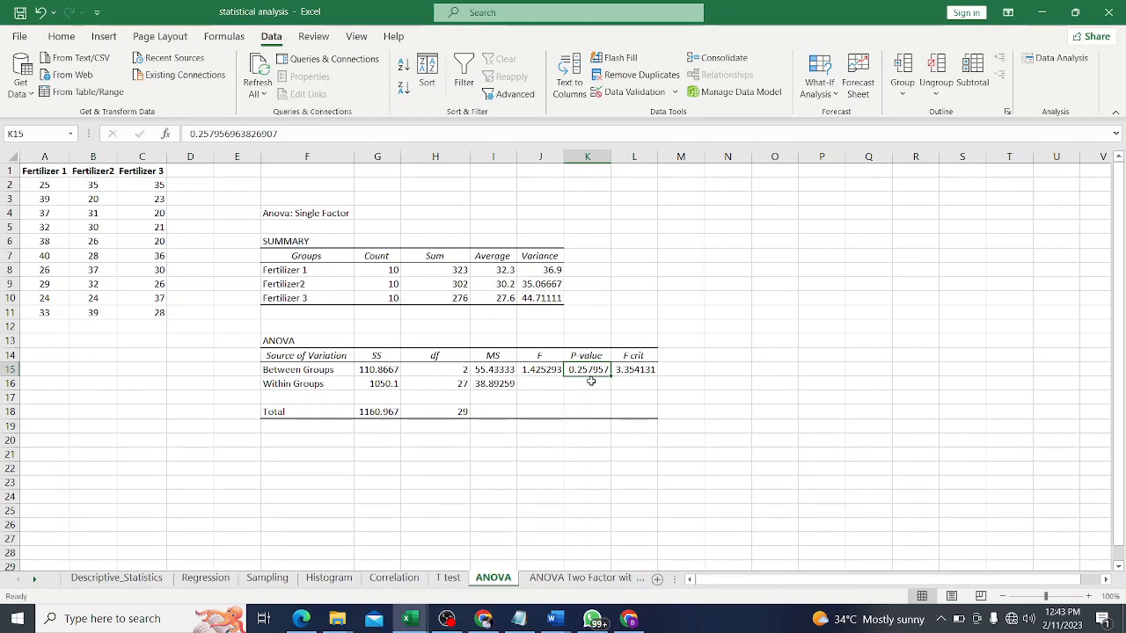
left_click(300, 620)
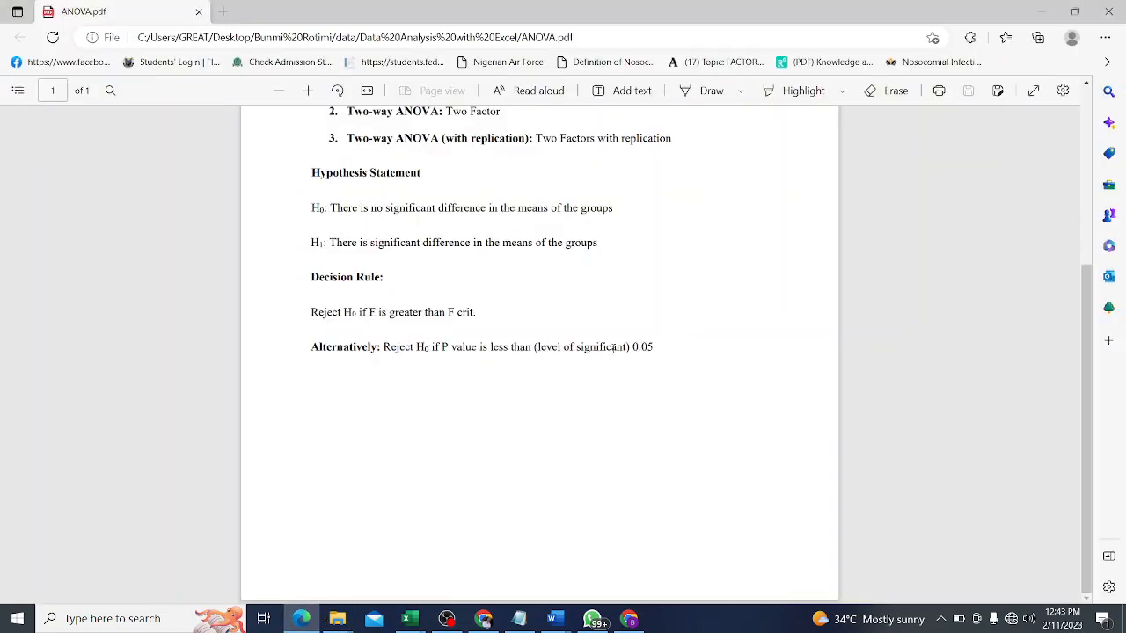
left_click(408, 620)
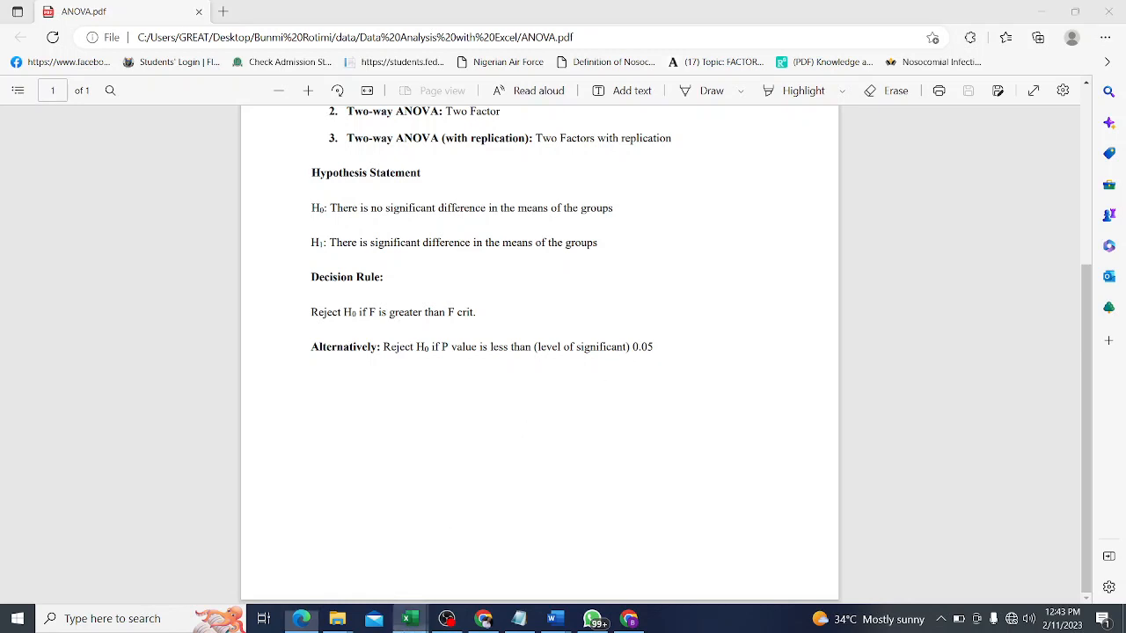
left_click(522, 556)
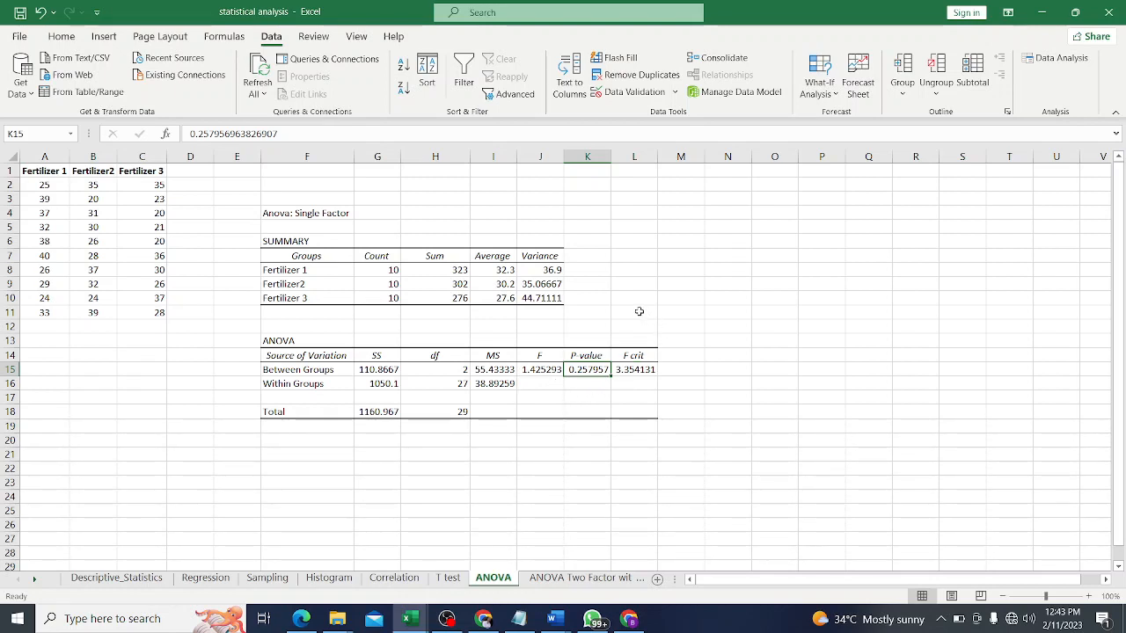
left_click(604, 281)
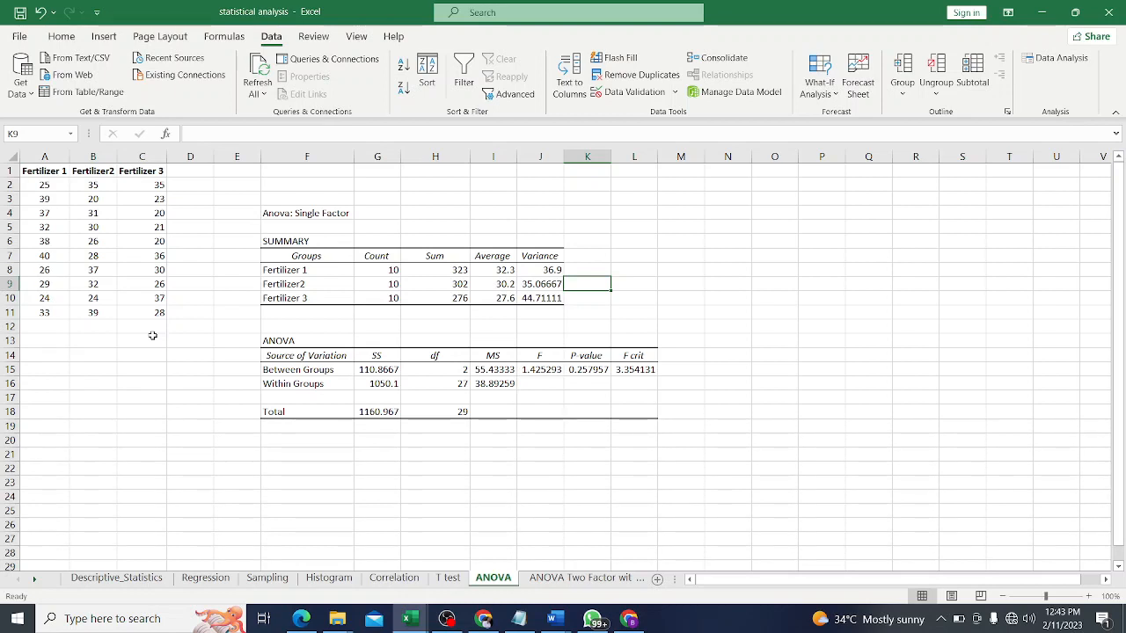
left_click(674, 290)
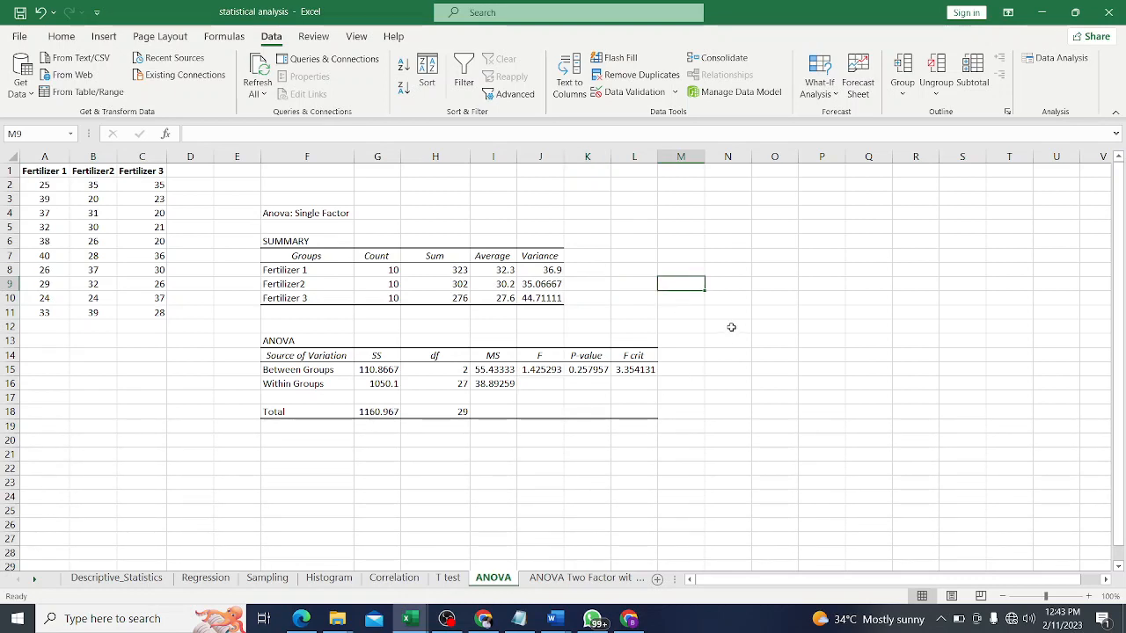
left_click(731, 327)
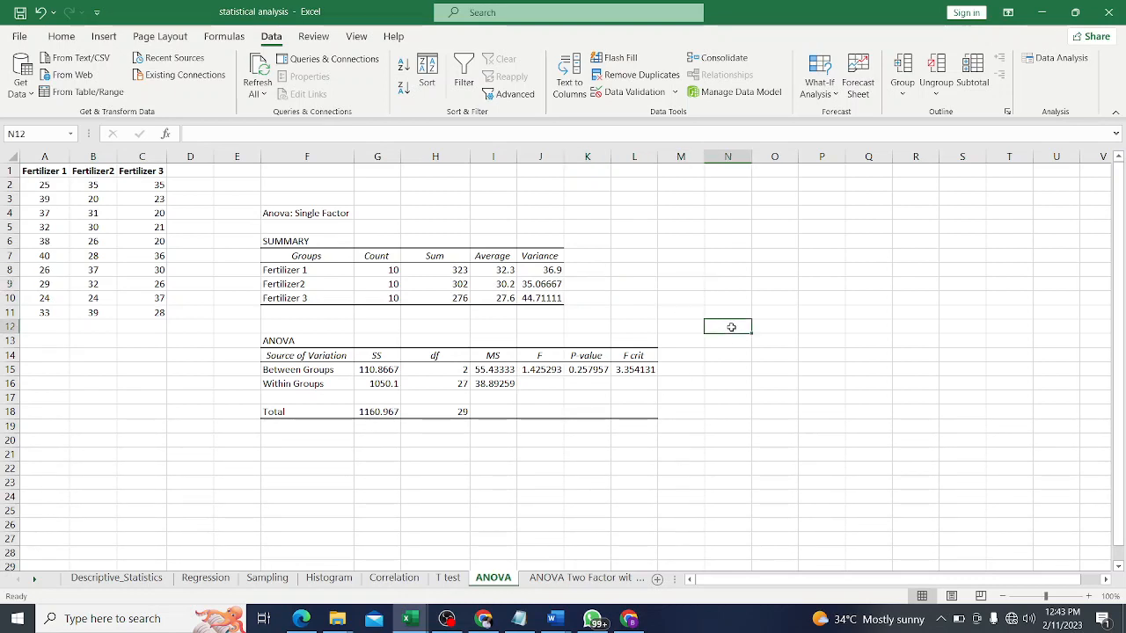
Open the ANOVA Two Factor without Rep sheet and clear the blue fill from the Fertilizer 3 header in D1.
left_click(568, 581)
left_click(568, 581)
left_click(398, 370)
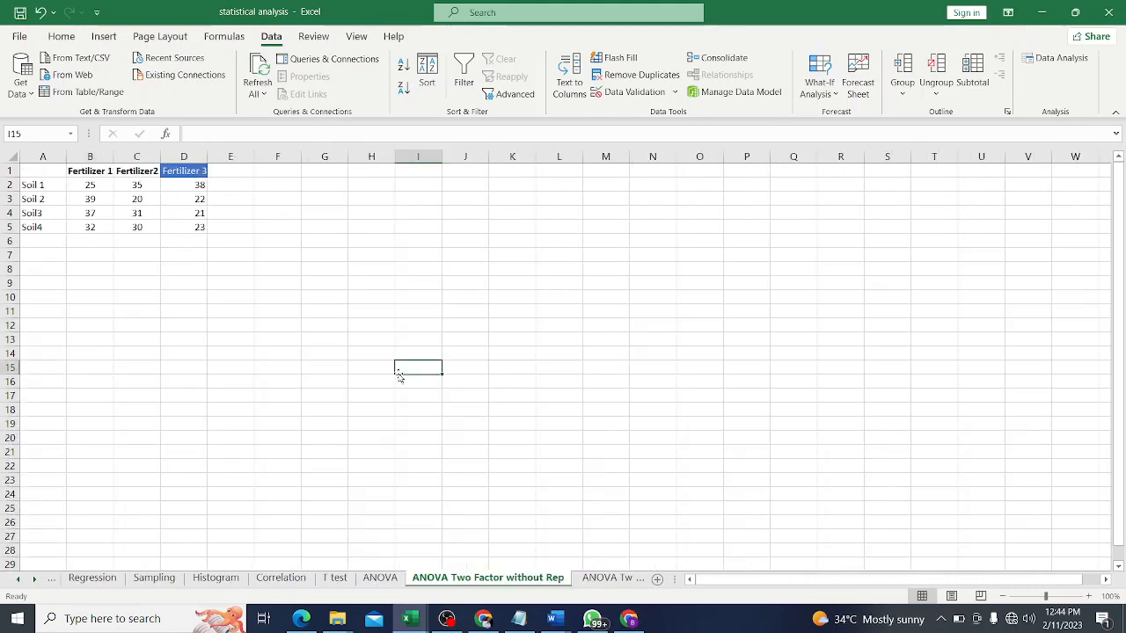
left_click(189, 172)
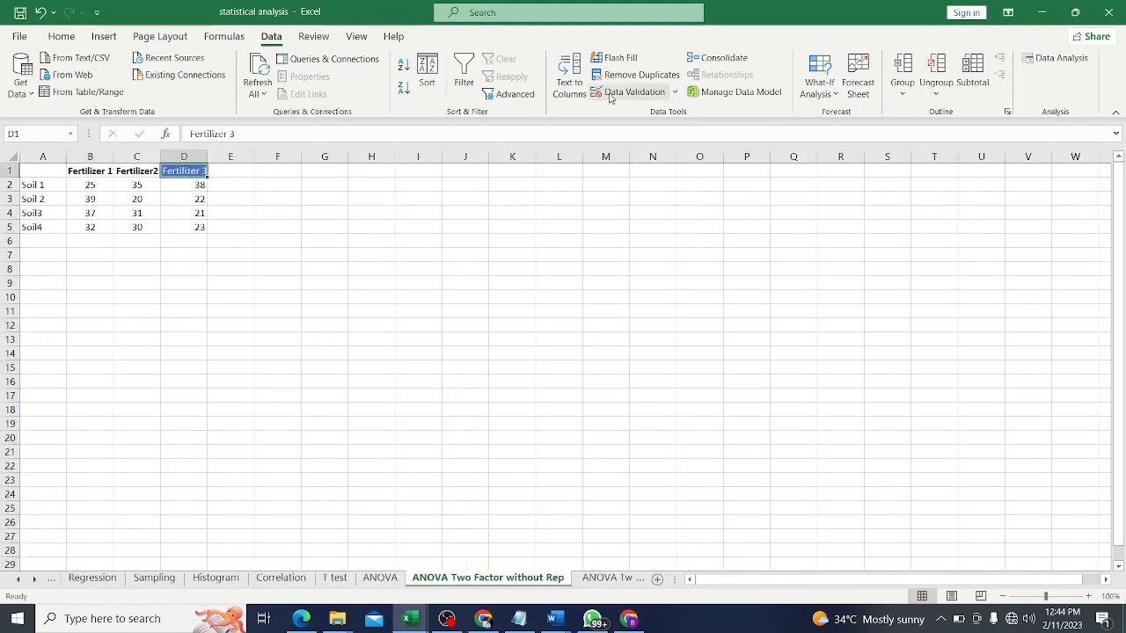
left_click(62, 37)
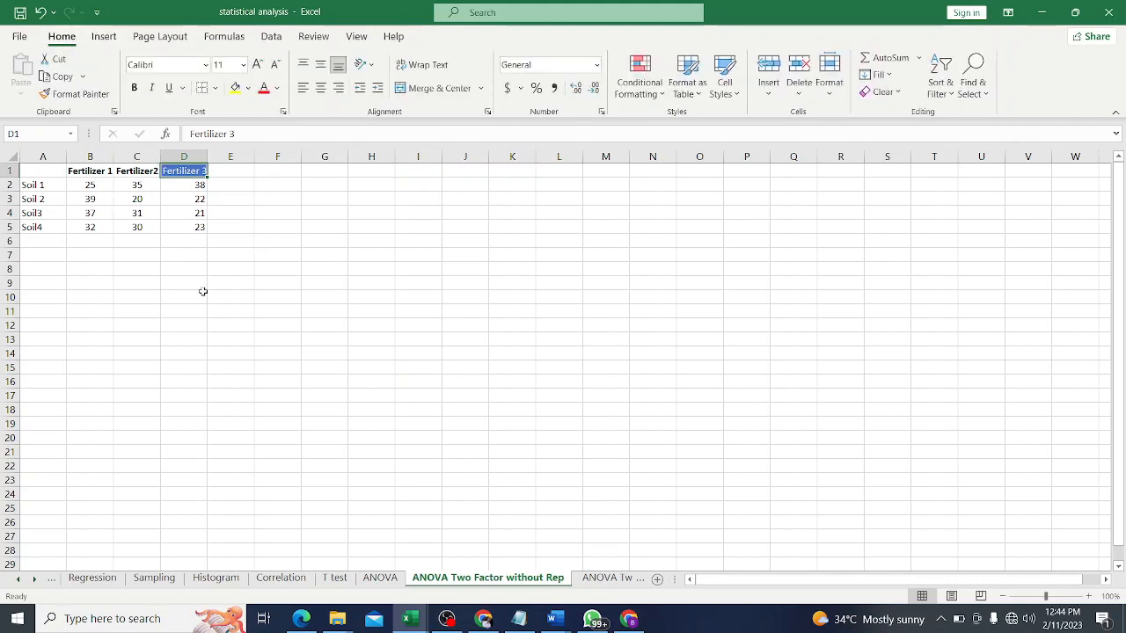
left_click(231, 283)
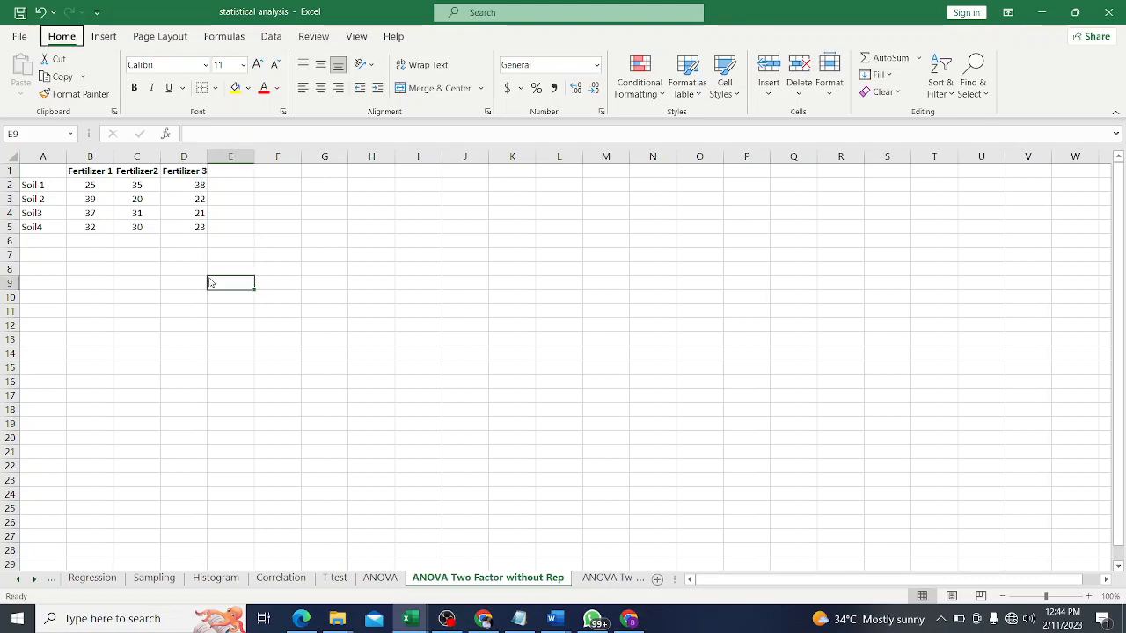
key("alt")
left_click(137, 259)
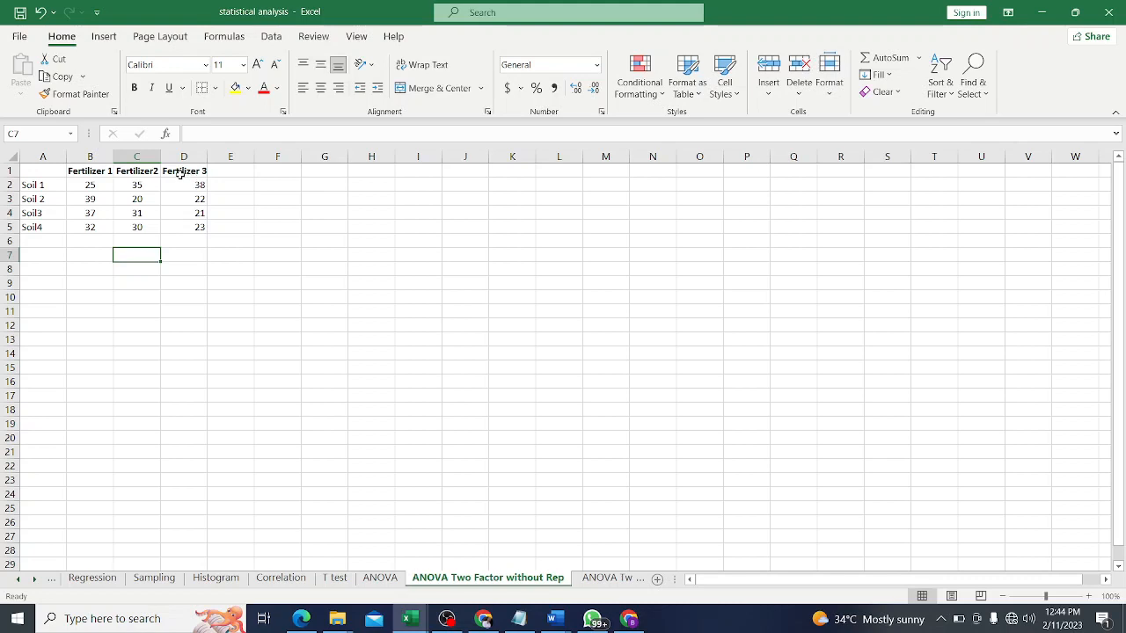
left_click(436, 338)
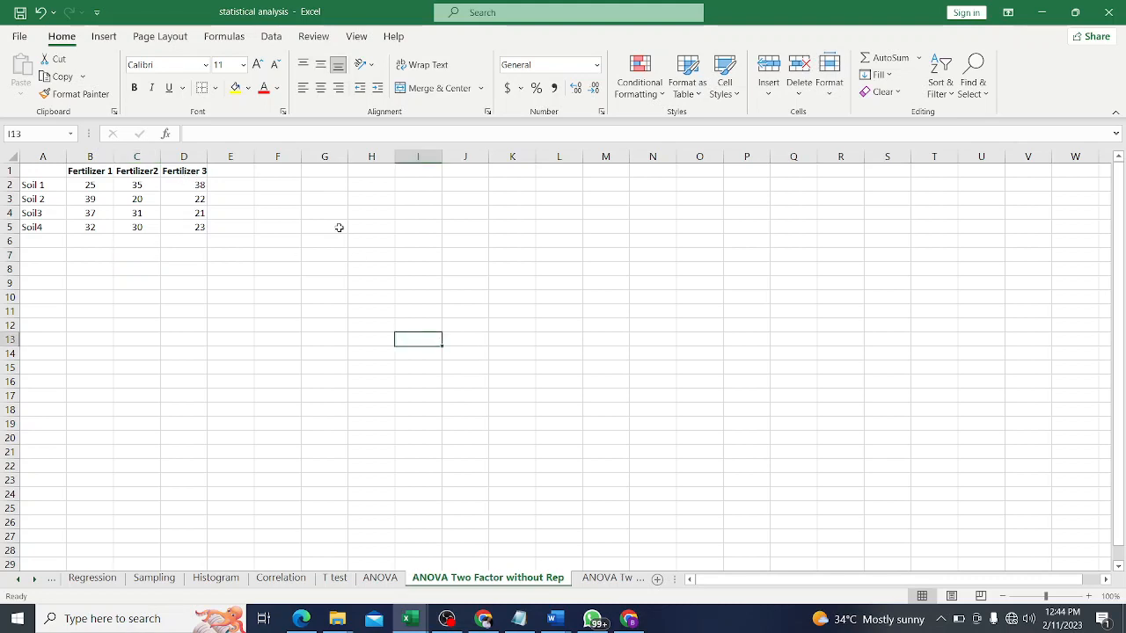
Set up an Anova: Two-Factor Without Replication analysis with input range $A$1:$D$5 and labels included.
left_click(275, 38)
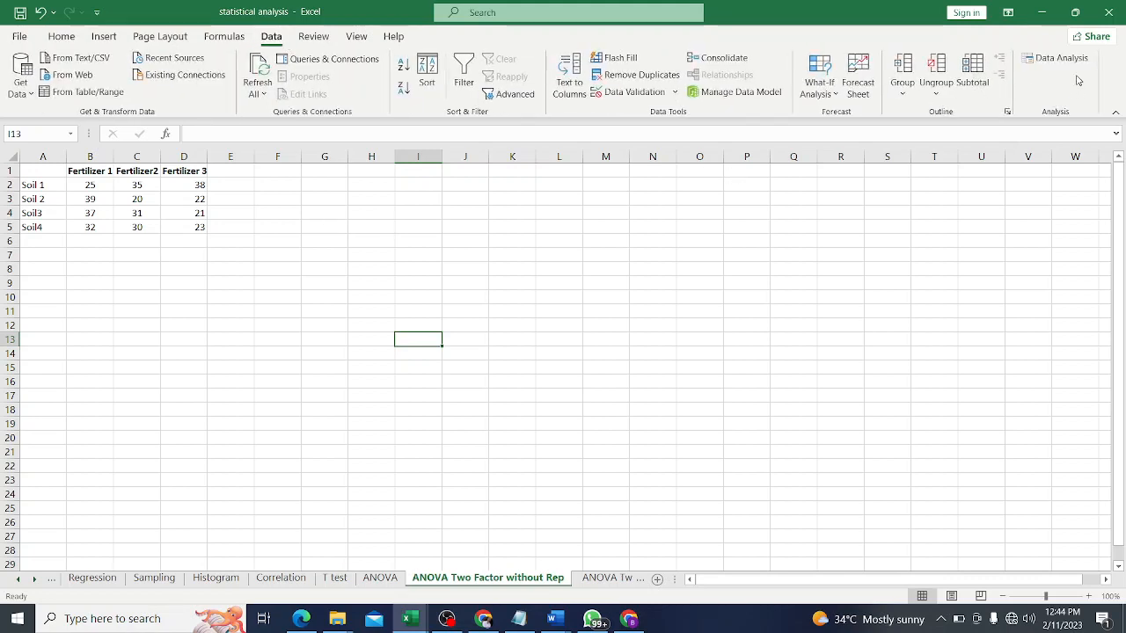
left_click(1047, 60)
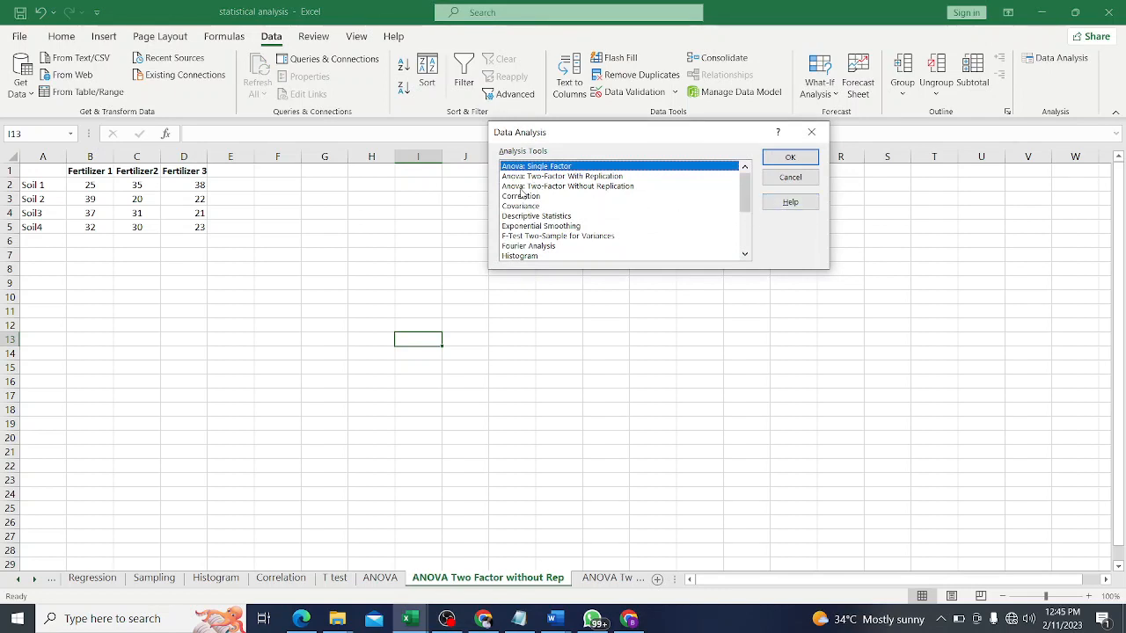
left_click(566, 187)
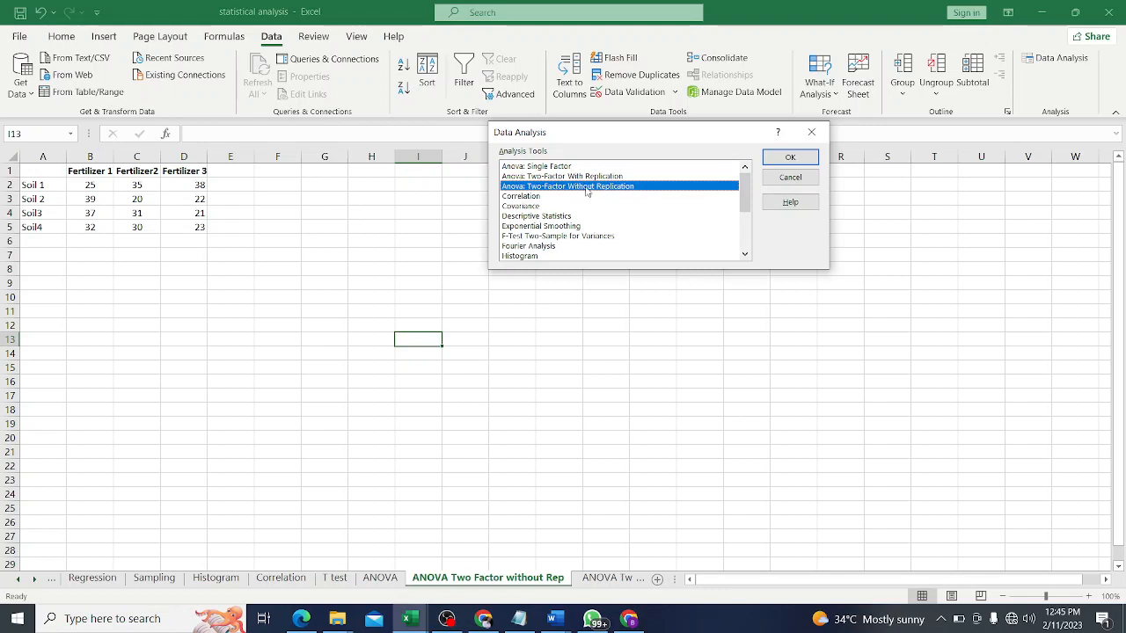
left_click(790, 157)
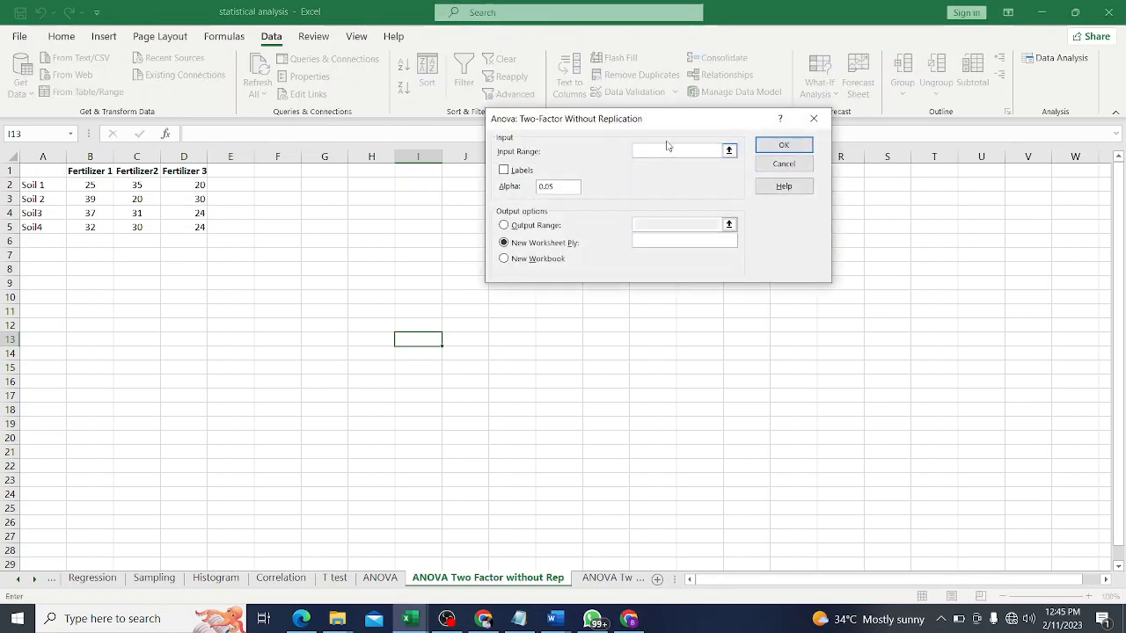
left_click(729, 151)
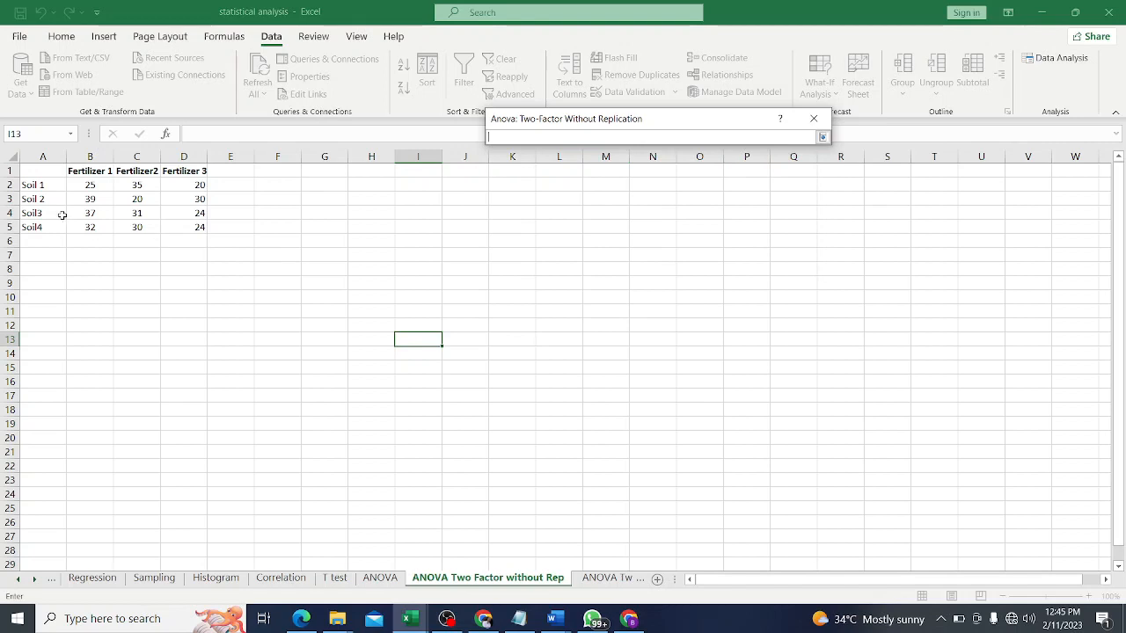
left_click_drag(46, 172, 199, 231)
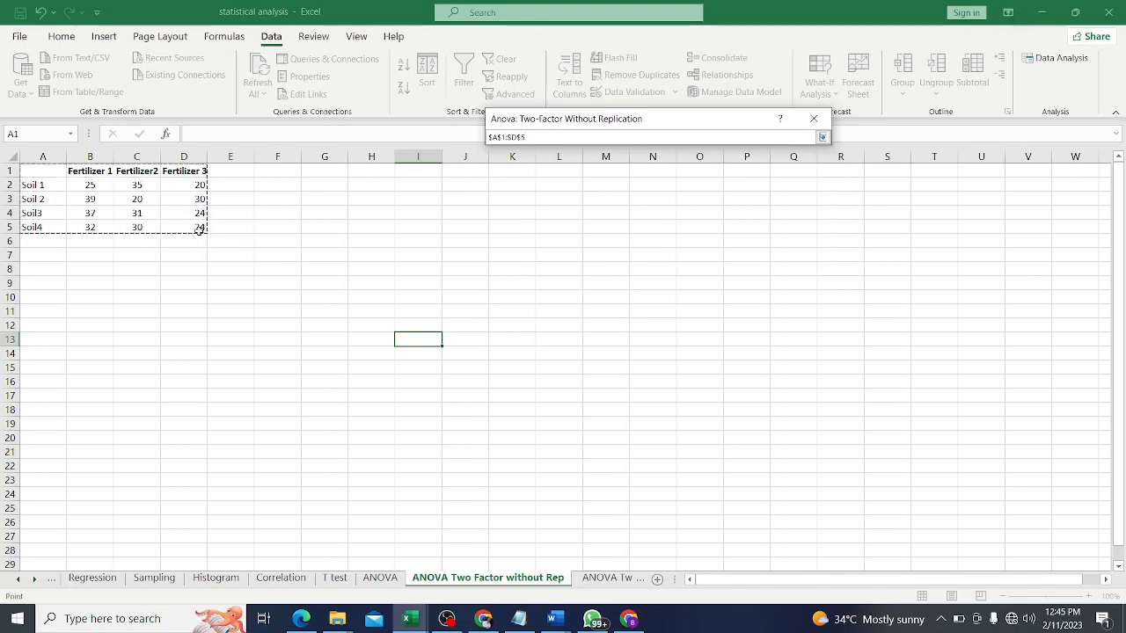
left_click(822, 137)
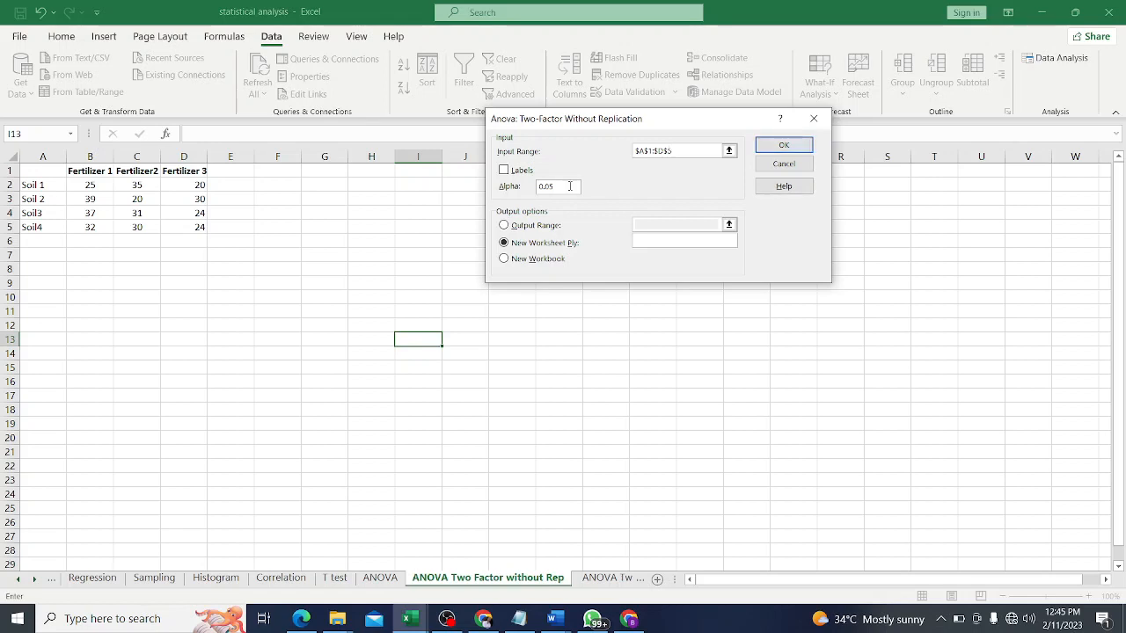
left_click(505, 170)
Set the output range to $H$4 and run the two-factor ANOVA without replication.
left_click(504, 226)
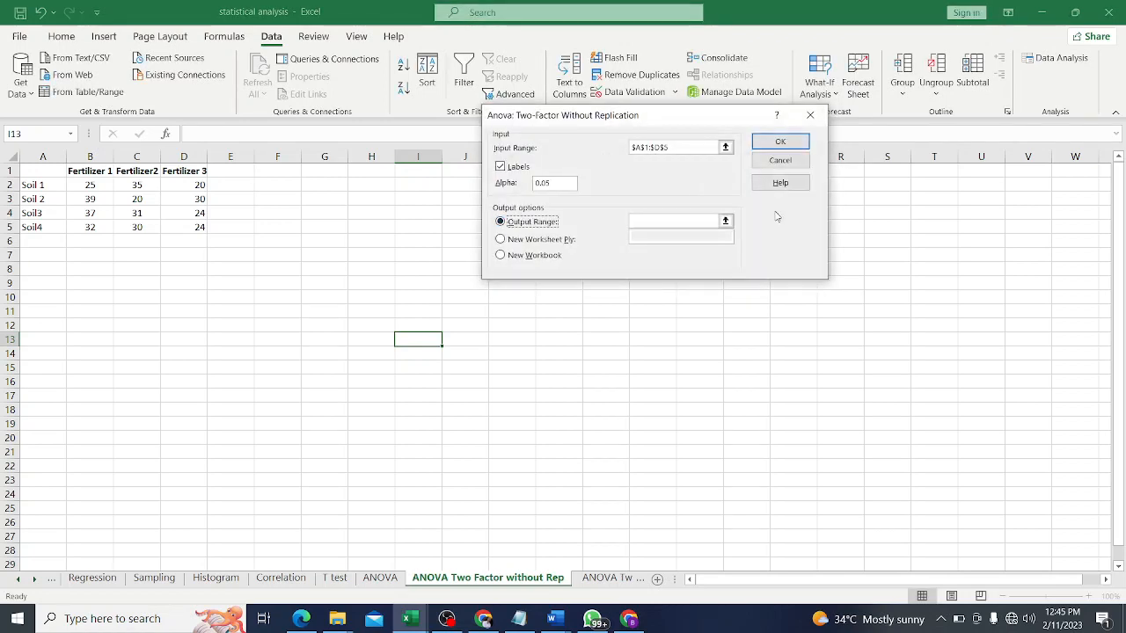
left_click(726, 221)
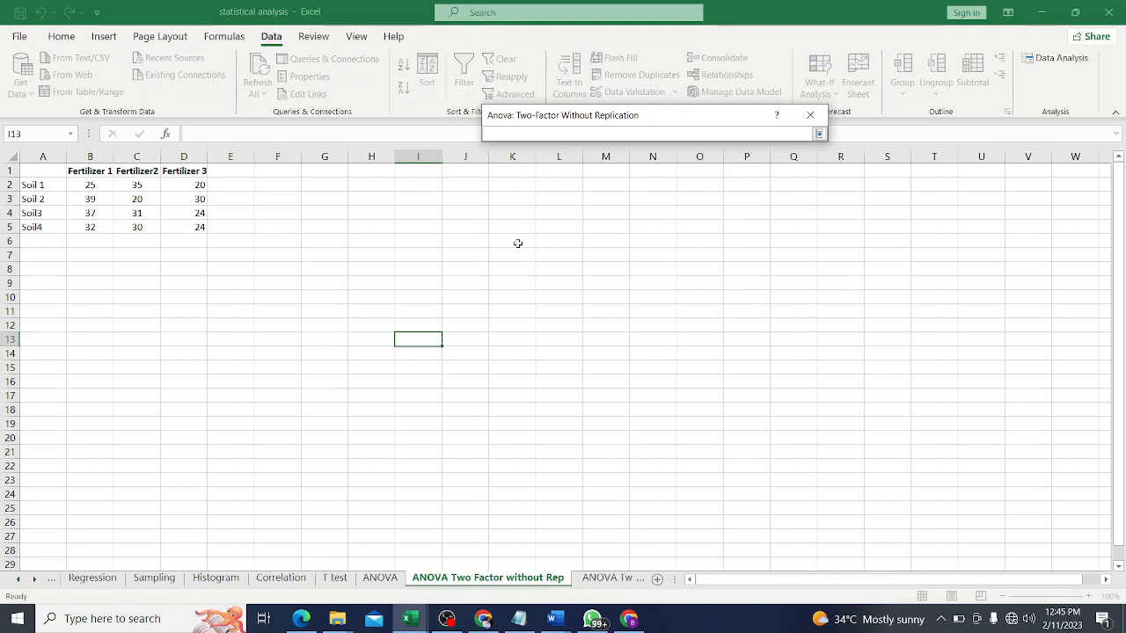
left_click(369, 212)
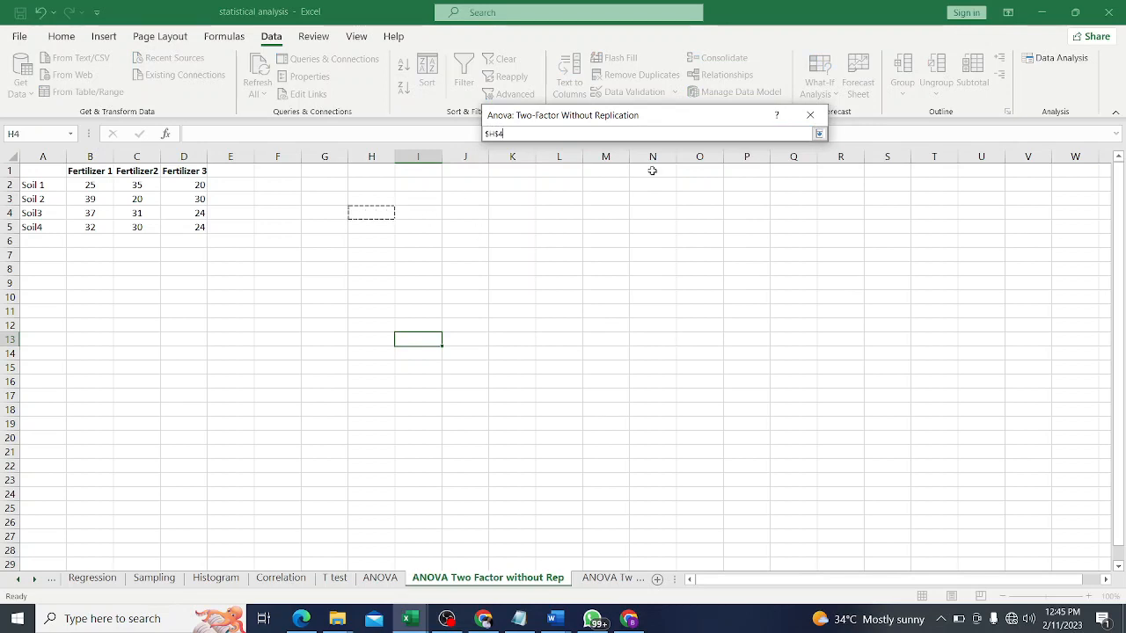
left_click(819, 134)
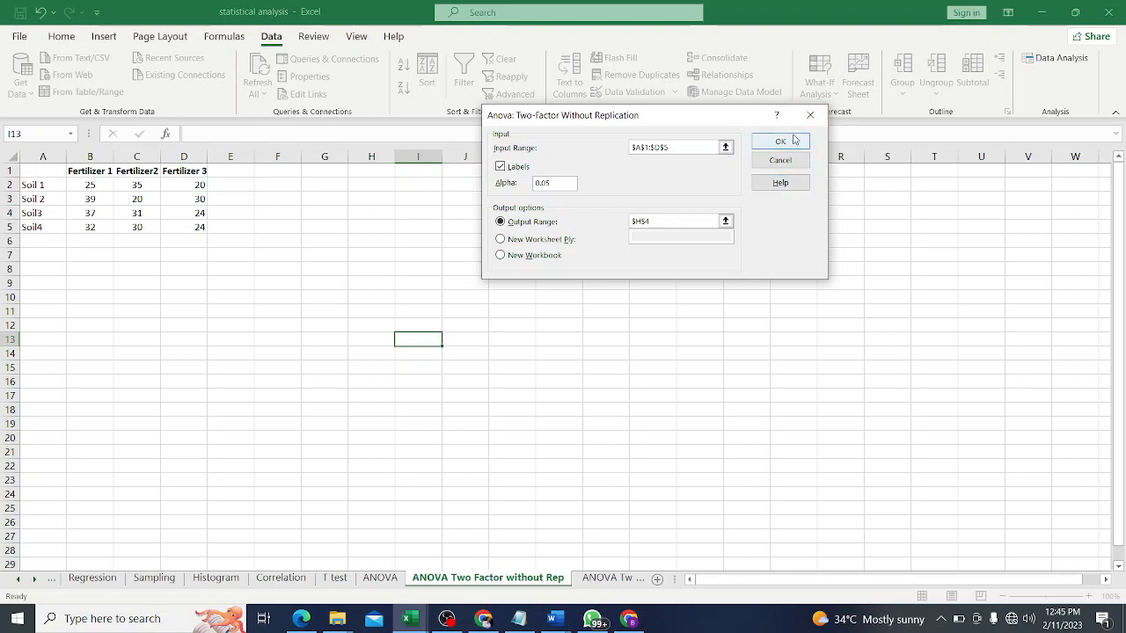
left_click(791, 144)
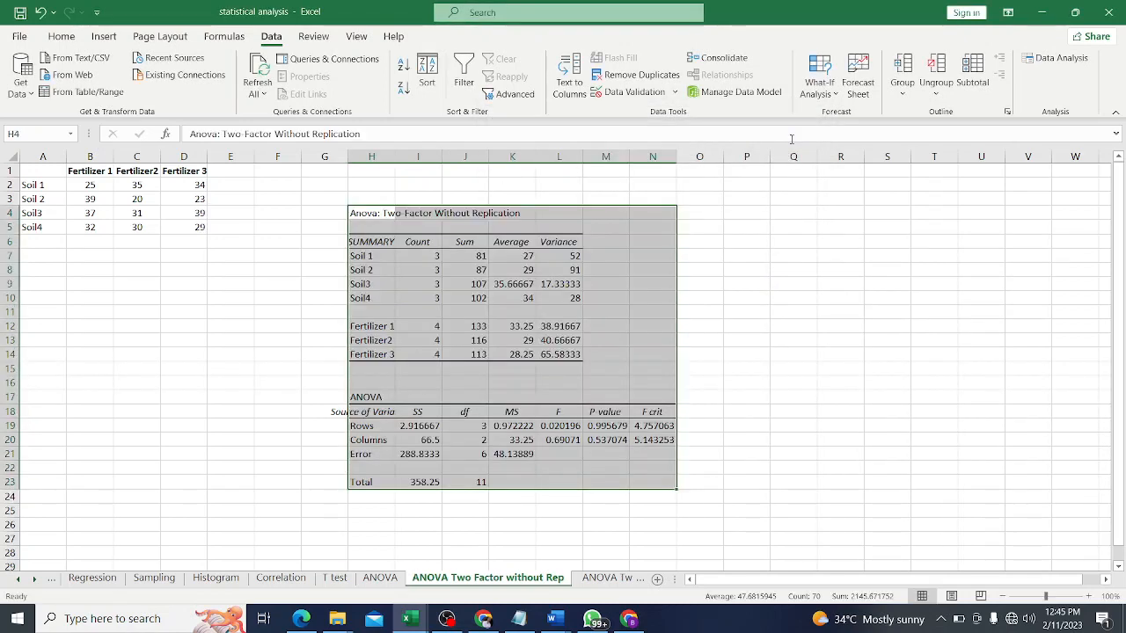
Fit column H to its contents and rename the ANOVA table's Rows and Columns sources as Soil Type and Fertilizer Type.
double_click(394, 157)
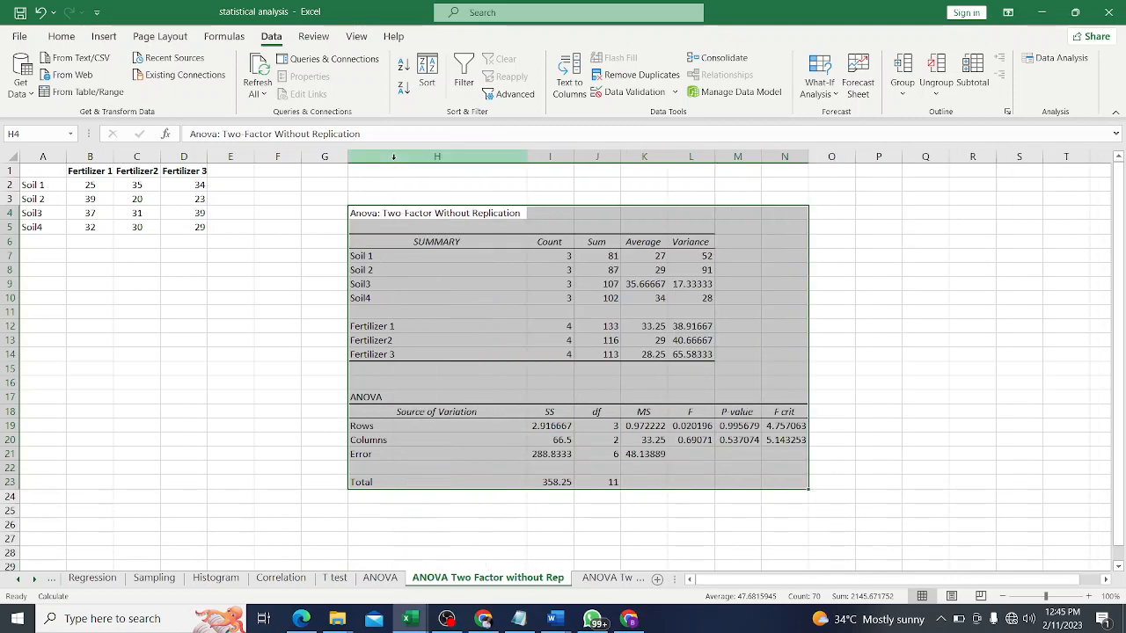
left_click(712, 214)
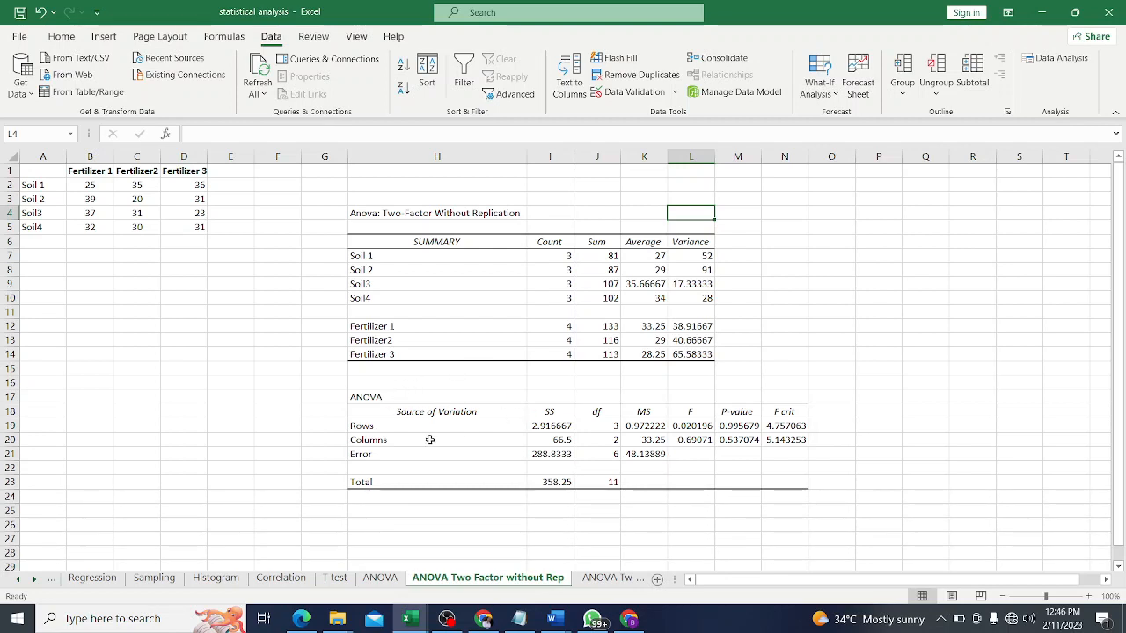
left_click(377, 426)
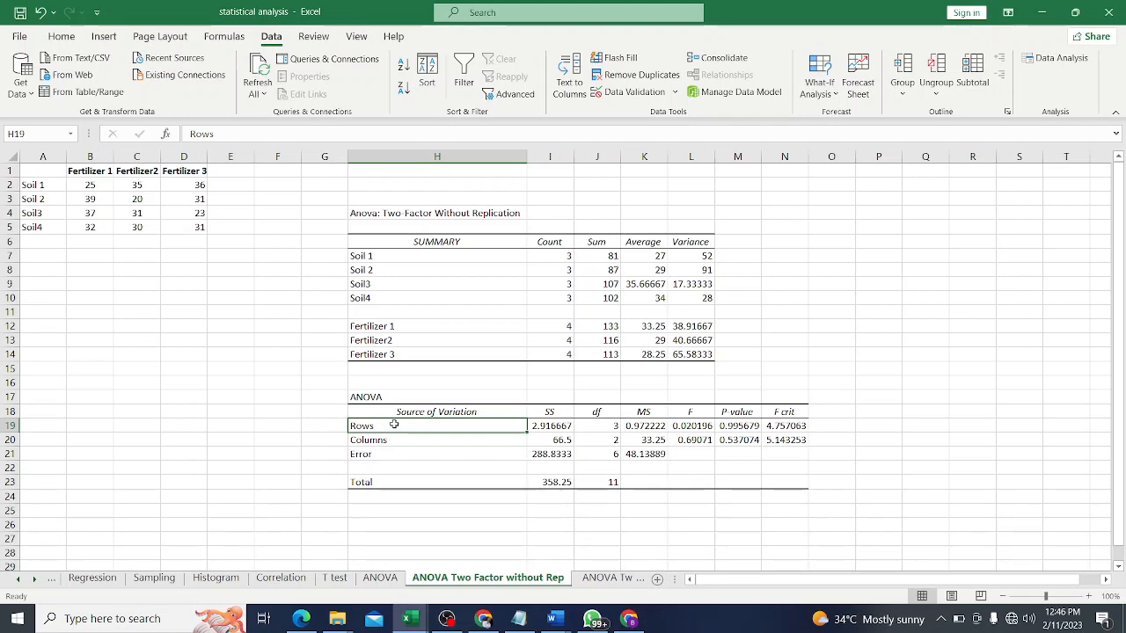
type("Soil")
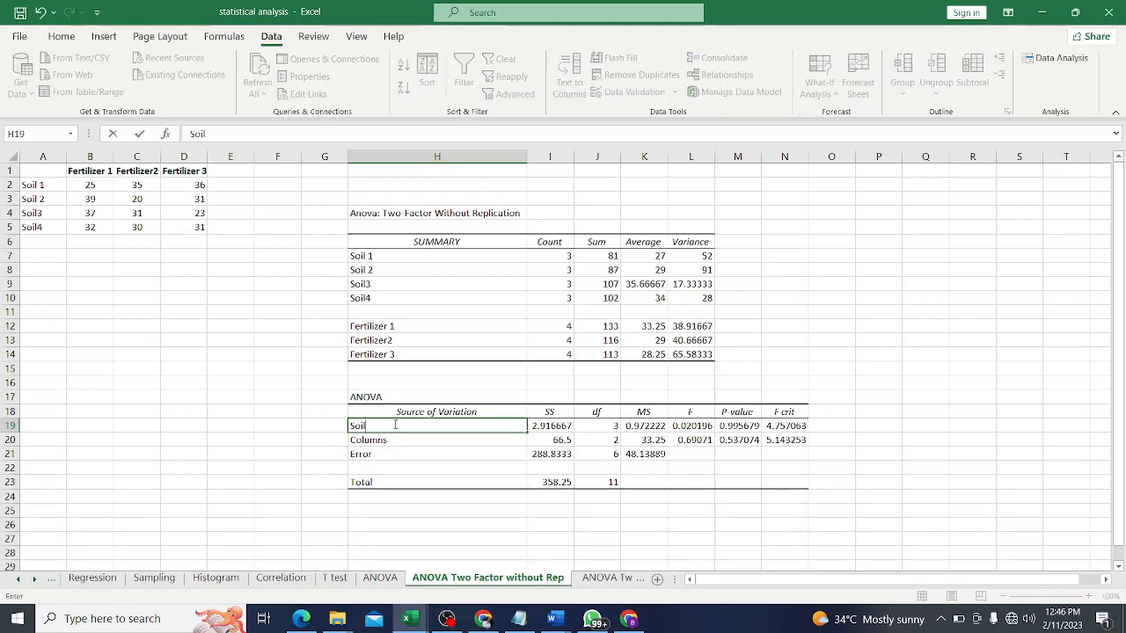
type(" Type")
left_click(400, 439)
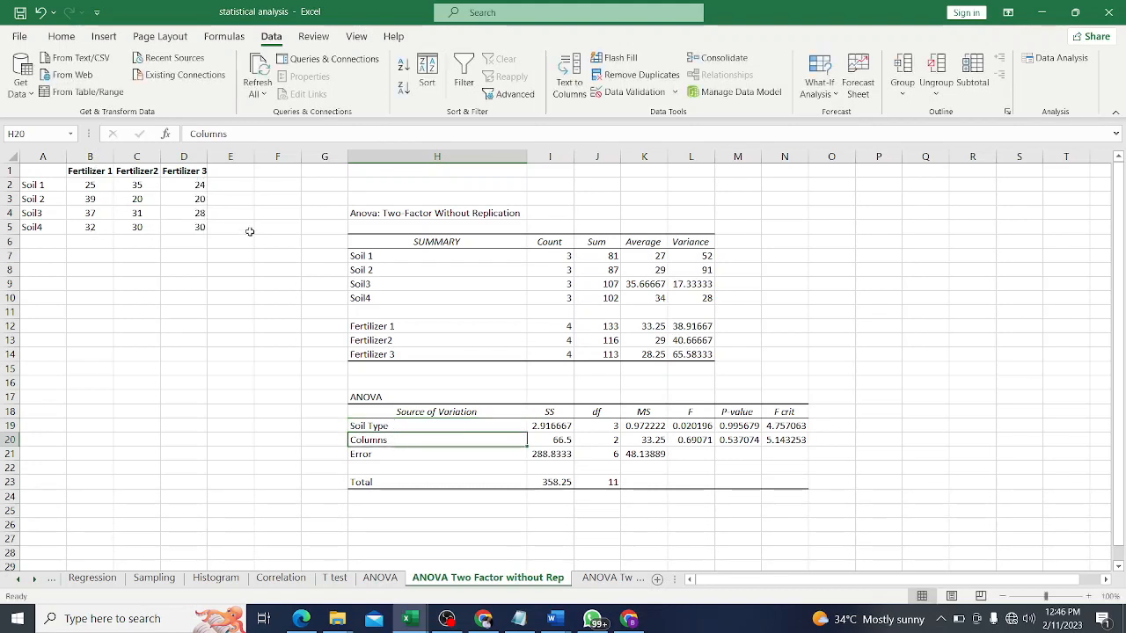
type("Fet")
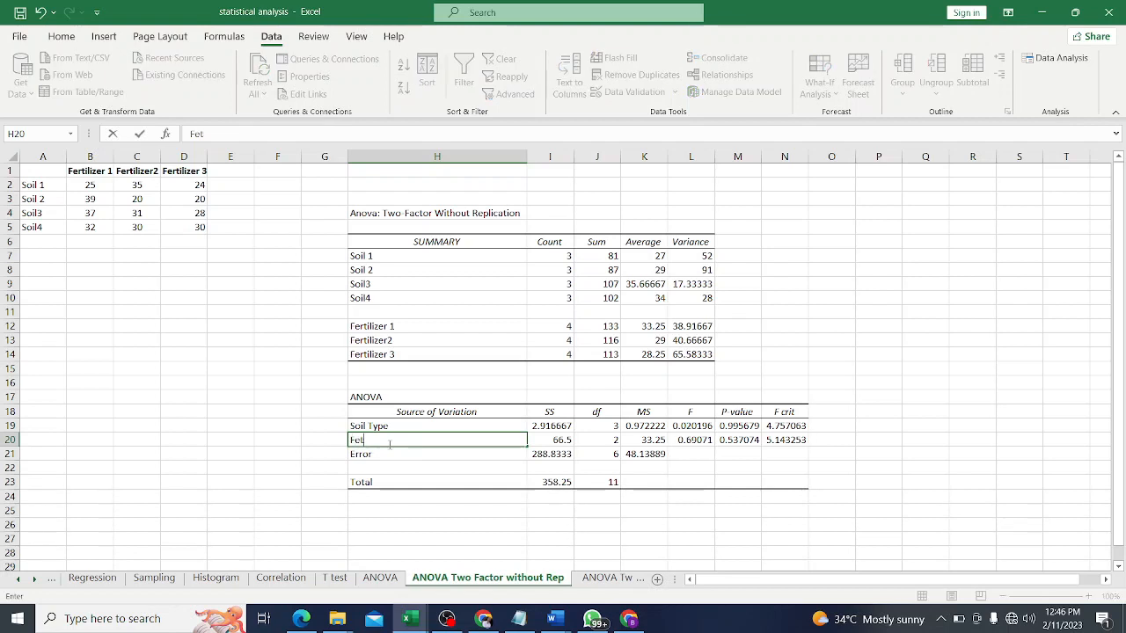
type("tilizer Type")
left_click(554, 441)
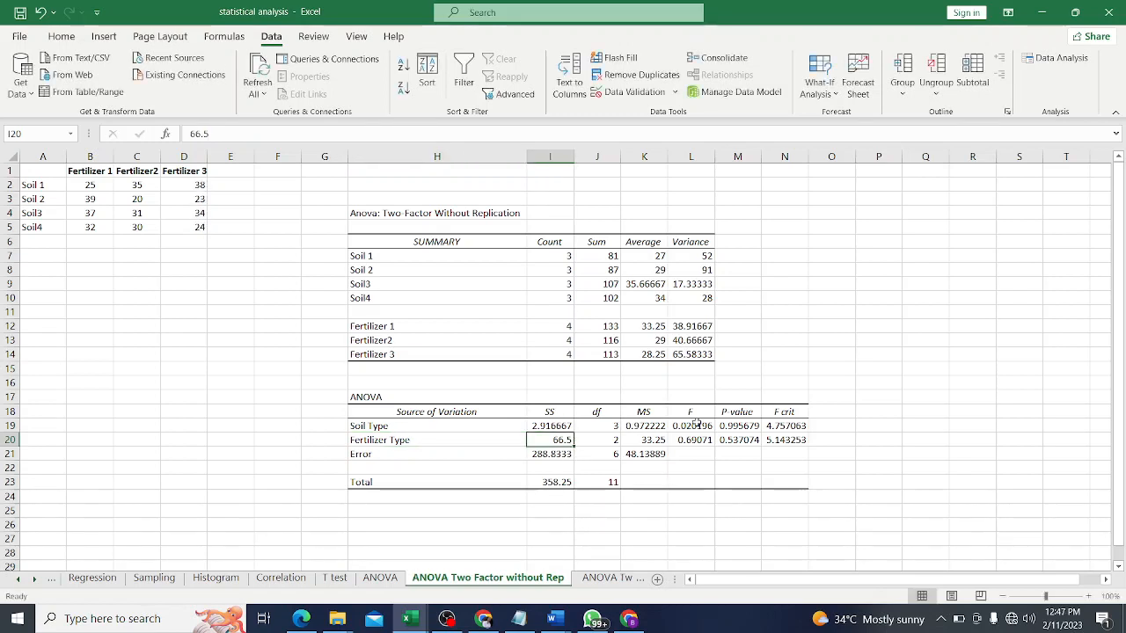
Inspect the Soil Type and Fertilizer Type F values, consult the decision rule in ANOVA.pdf, and return to the statistical analysis workbook without closing it.
left_click(707, 428)
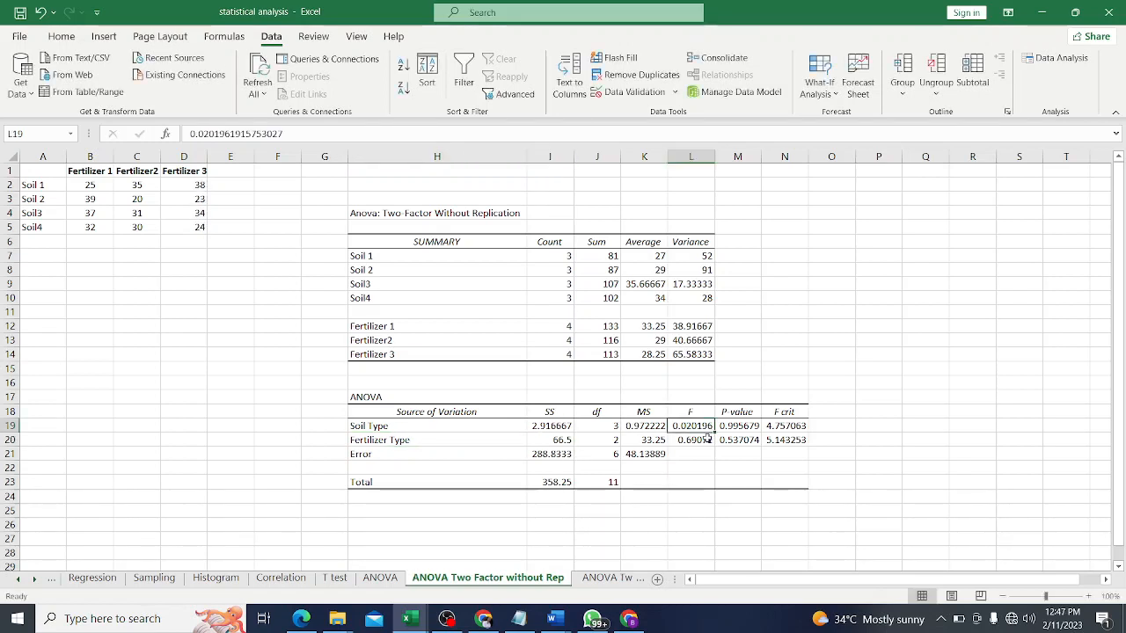
left_click(707, 440)
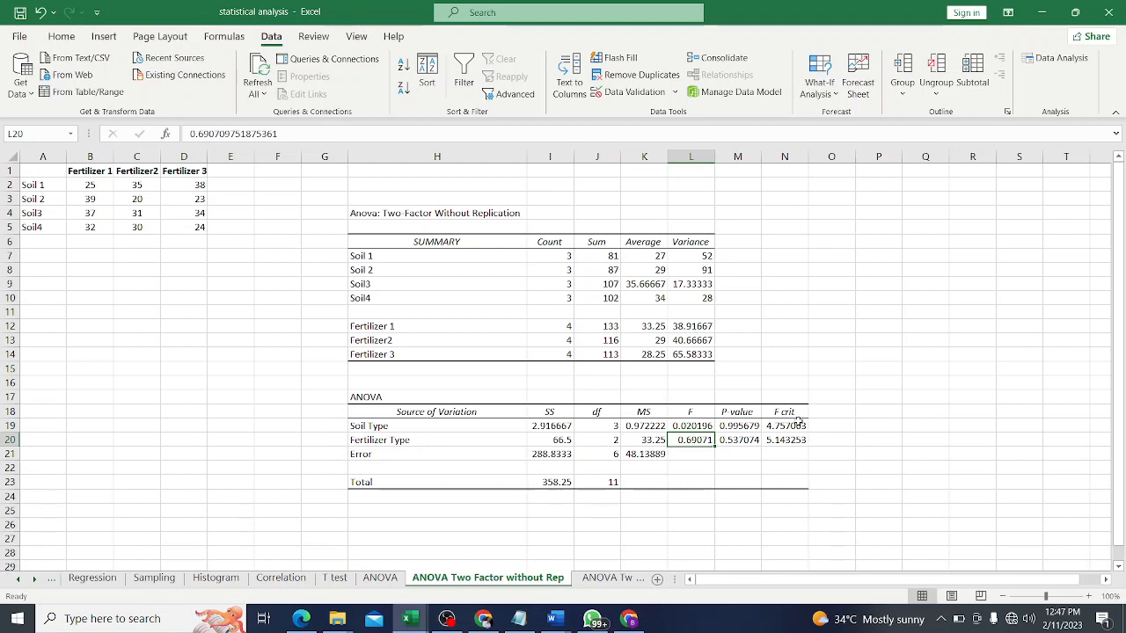
left_click(692, 427)
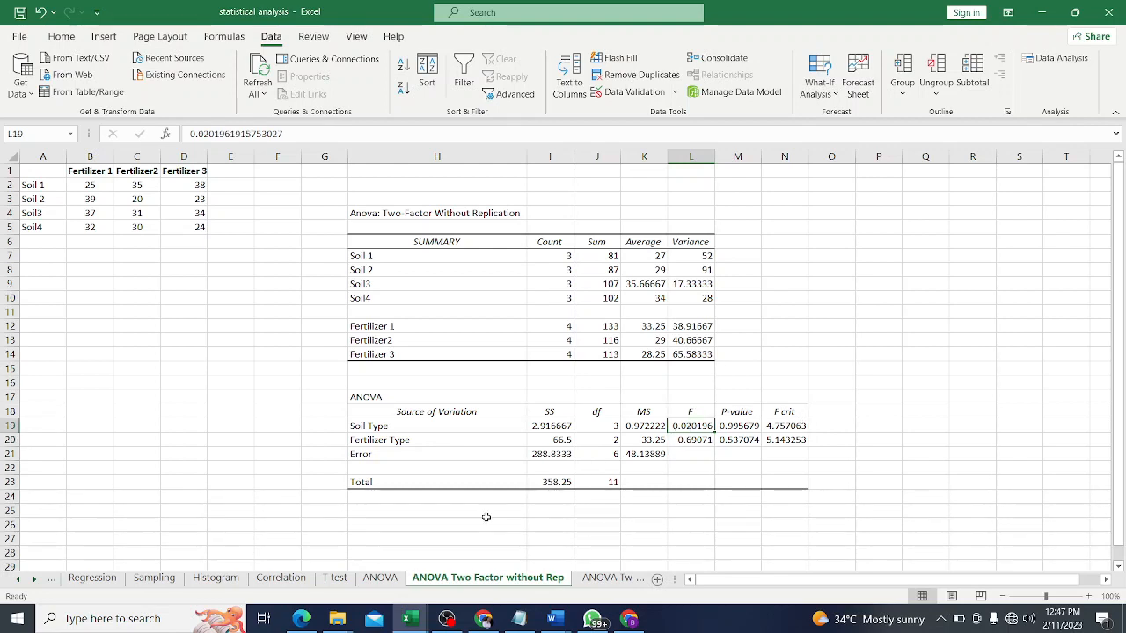
left_click(306, 619)
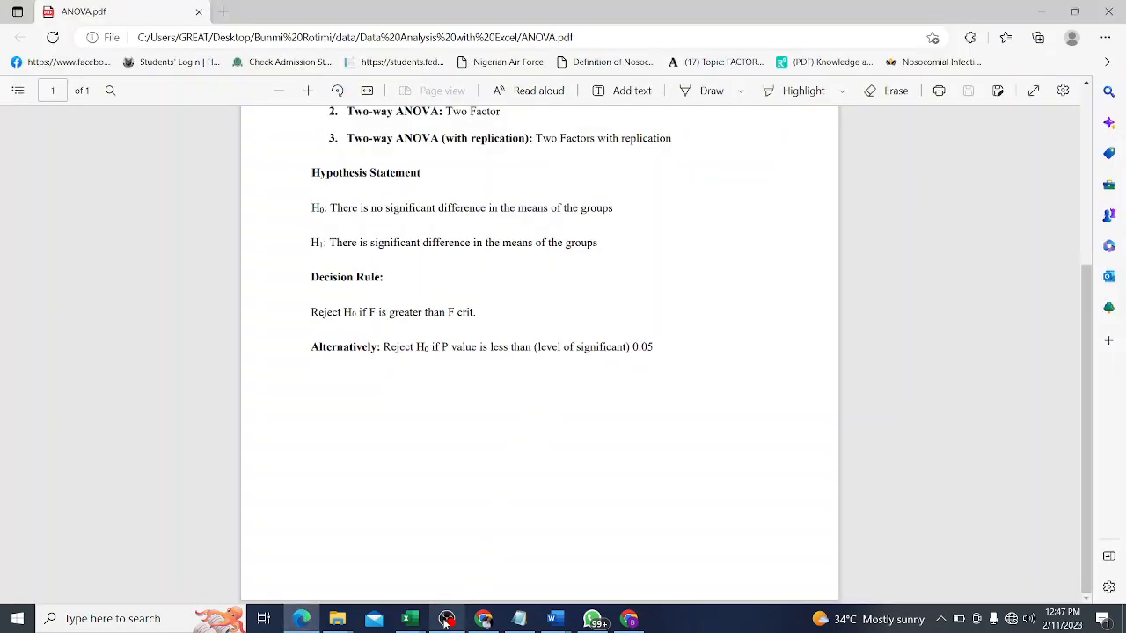
mouse_move(411, 619)
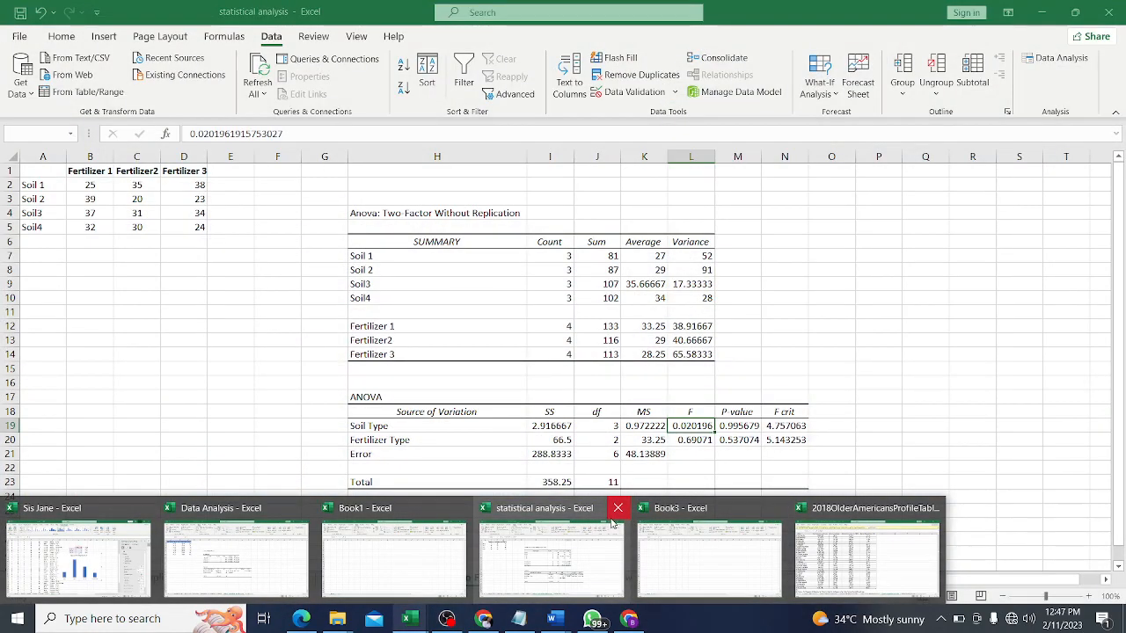
left_click(618, 509)
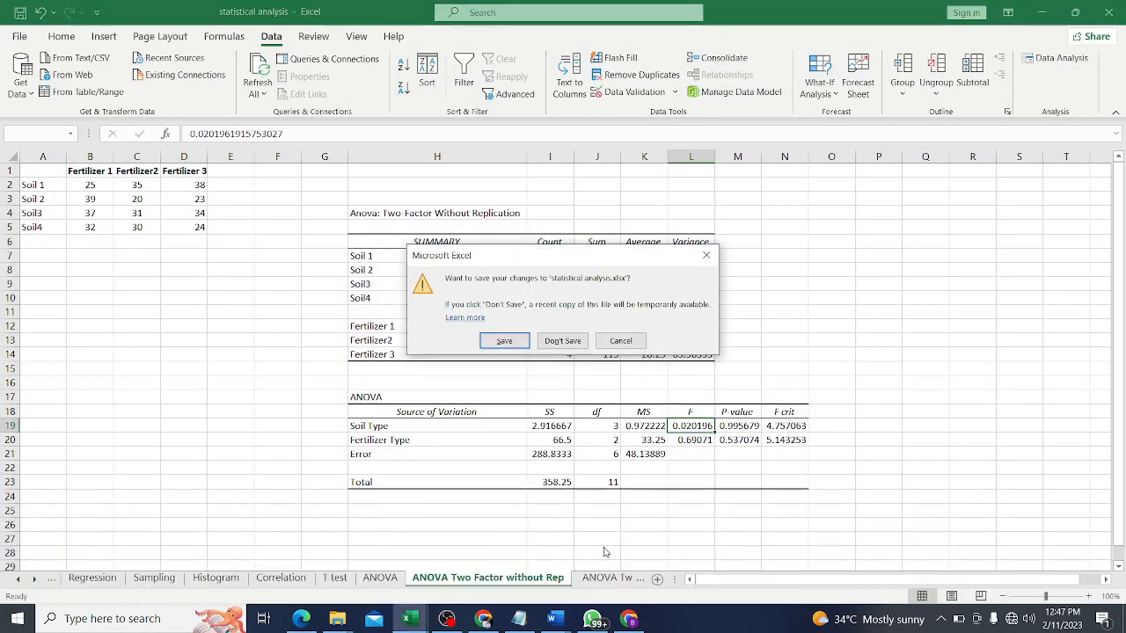
left_click(621, 341)
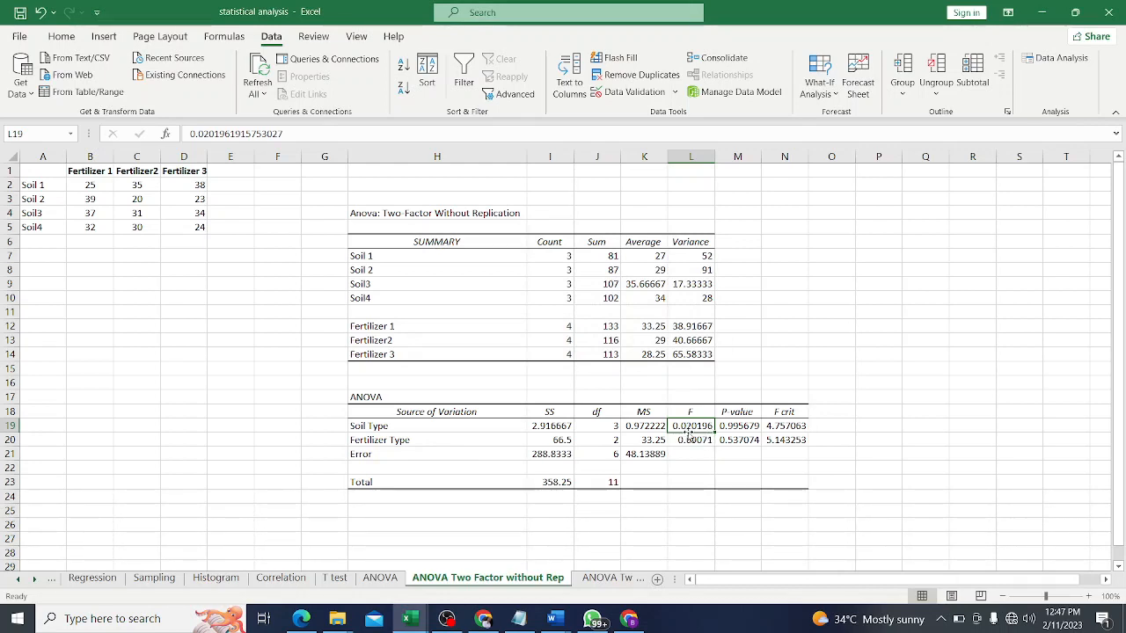
Compare the Soil Type F value with its F crit using the decision rule in ANOVA.pdf, and return to the workbook.
left_click(787, 428)
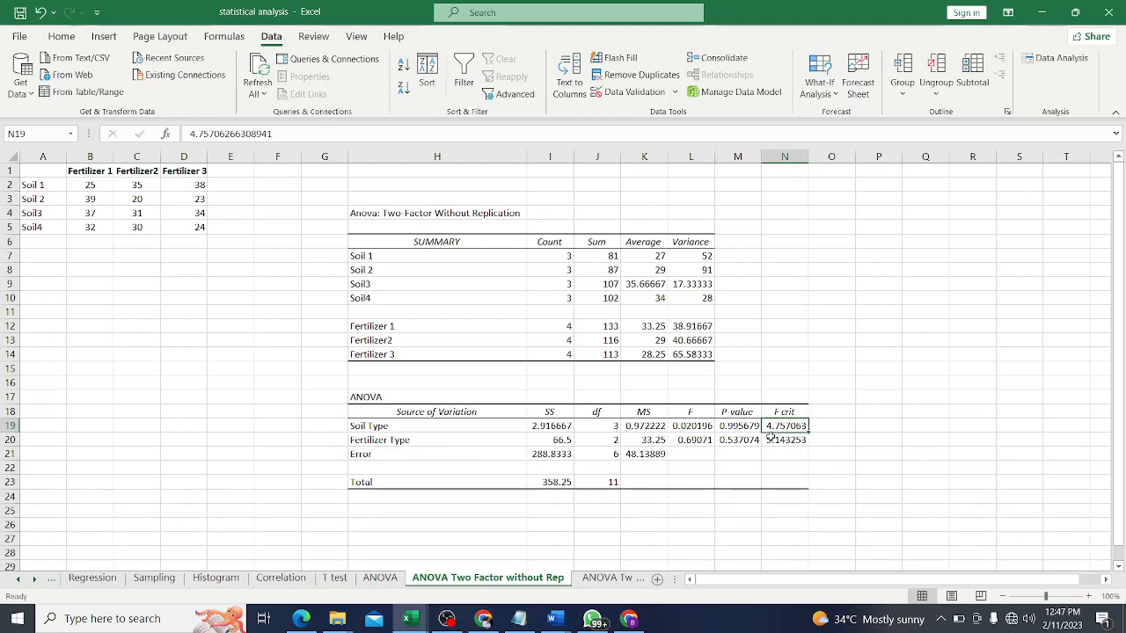
left_click(701, 430)
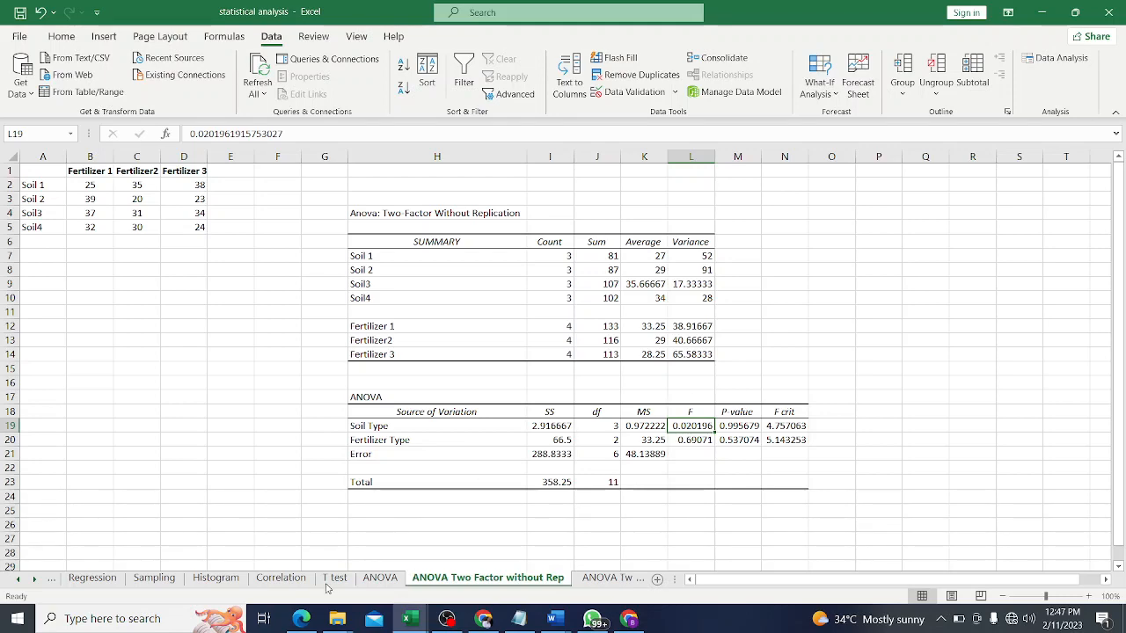
left_click(302, 619)
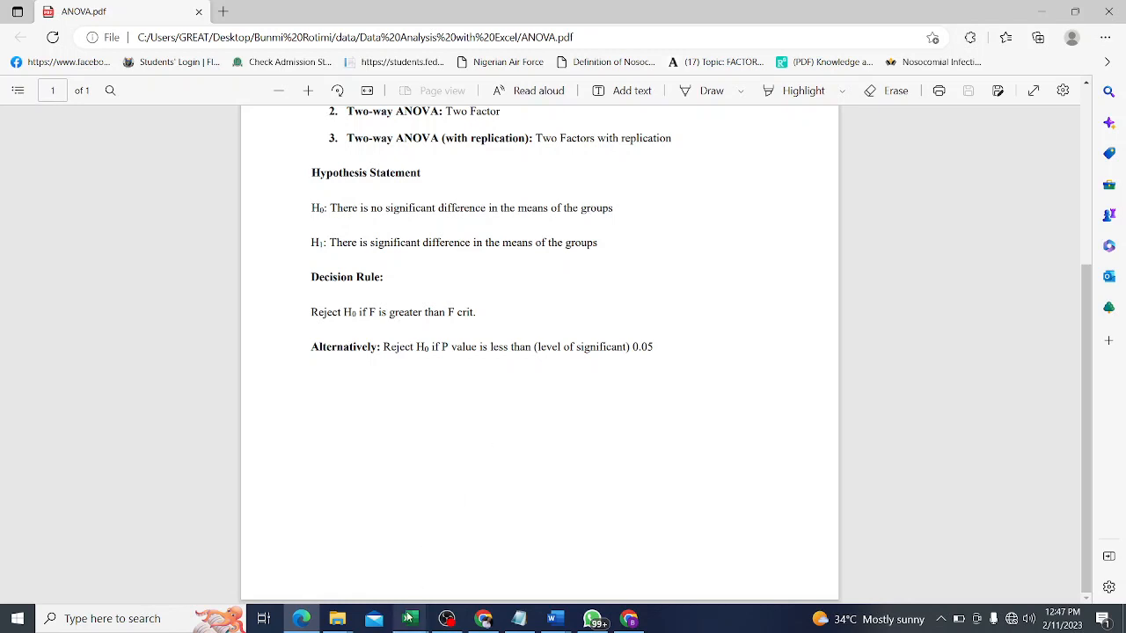
mouse_move(408, 619)
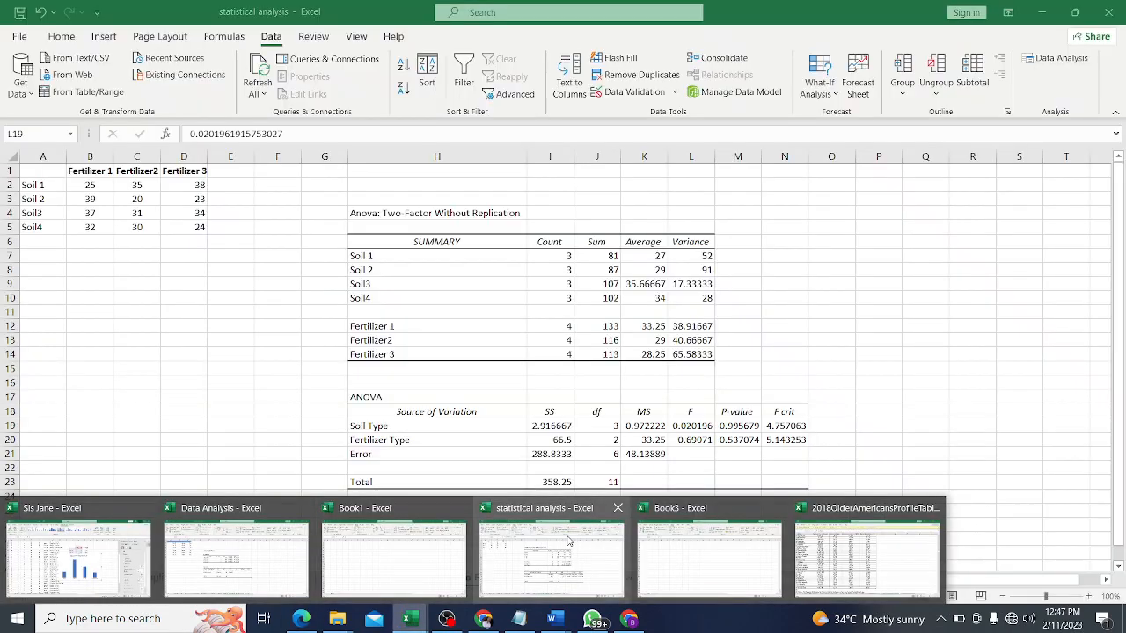
left_click(570, 540)
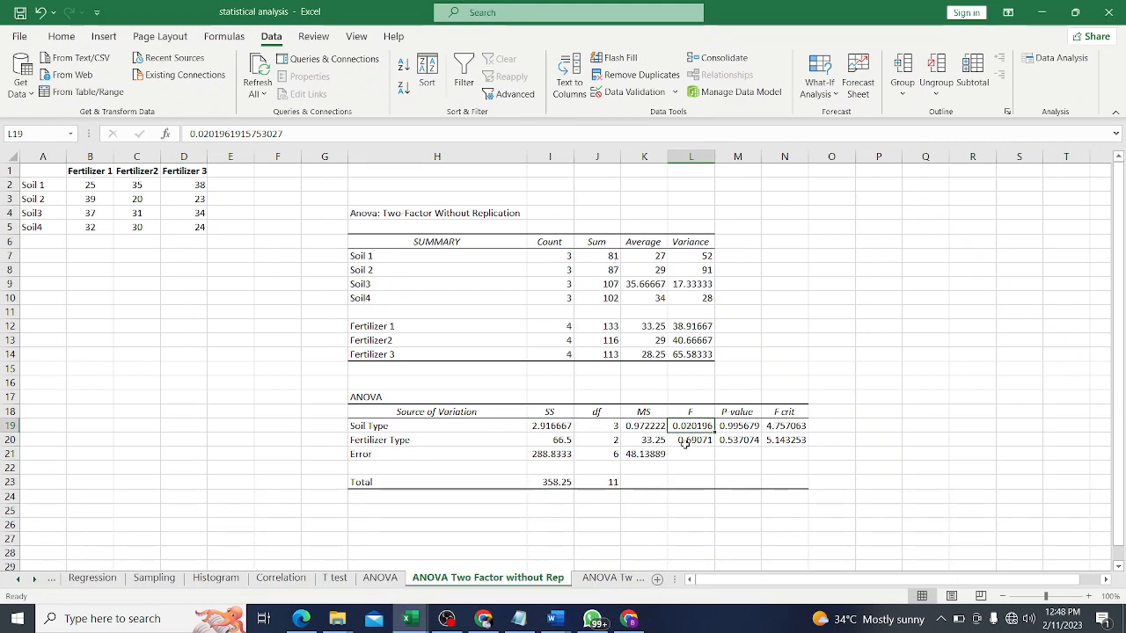
Check the Soil Type P-value against the alternative decision rule in ANOVA.pdf, and return to the workbook.
left_click(739, 429)
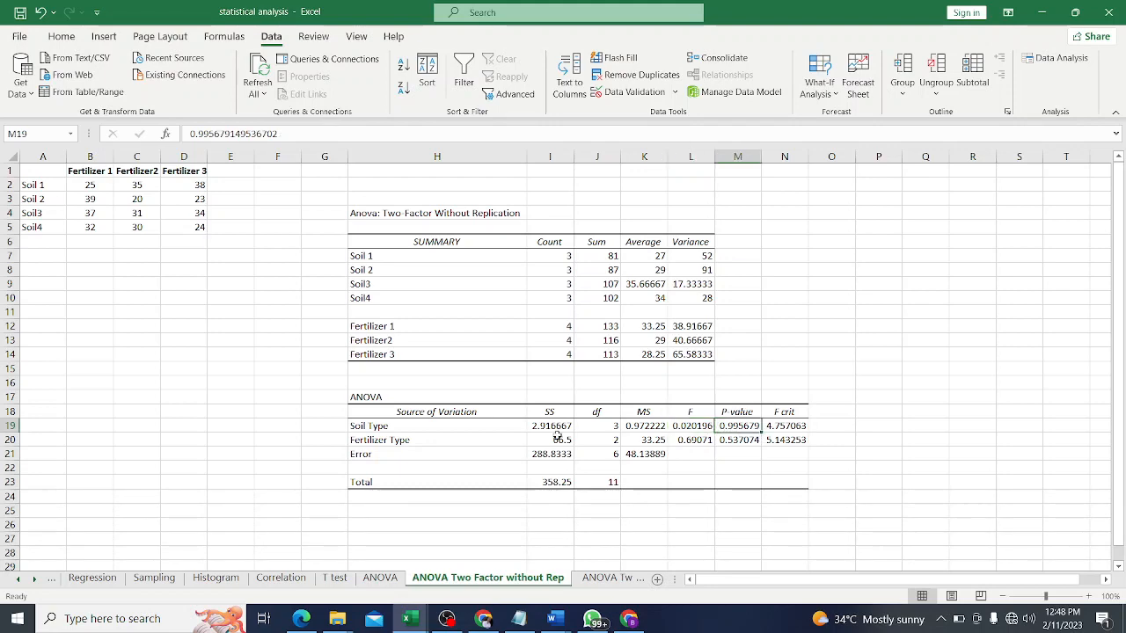
left_click(302, 621)
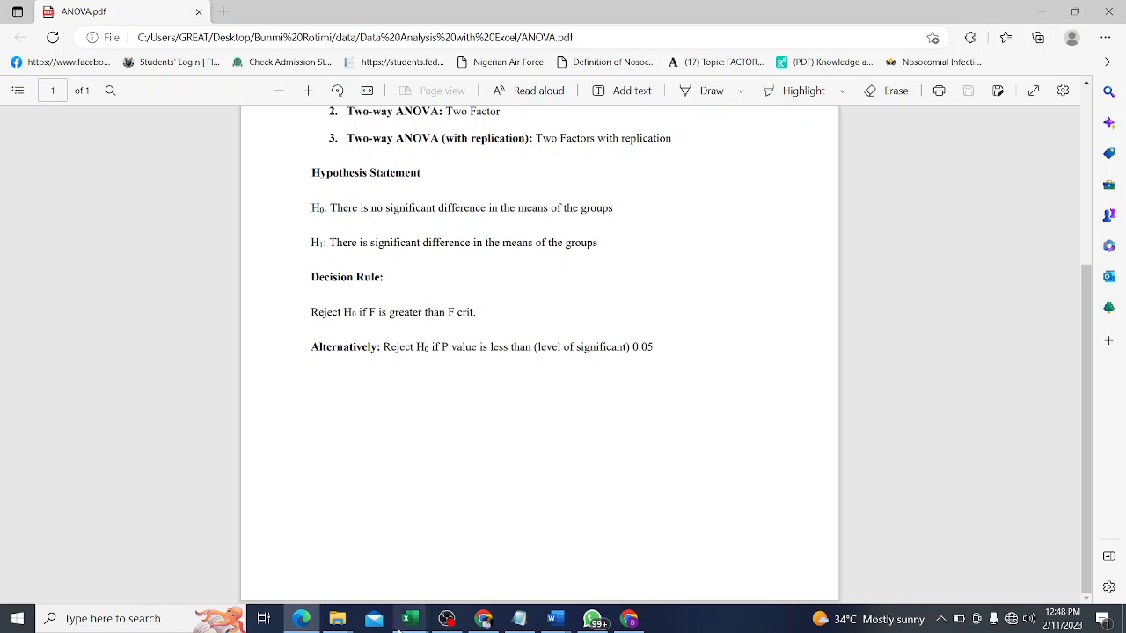
mouse_move(408, 619)
left_click(519, 578)
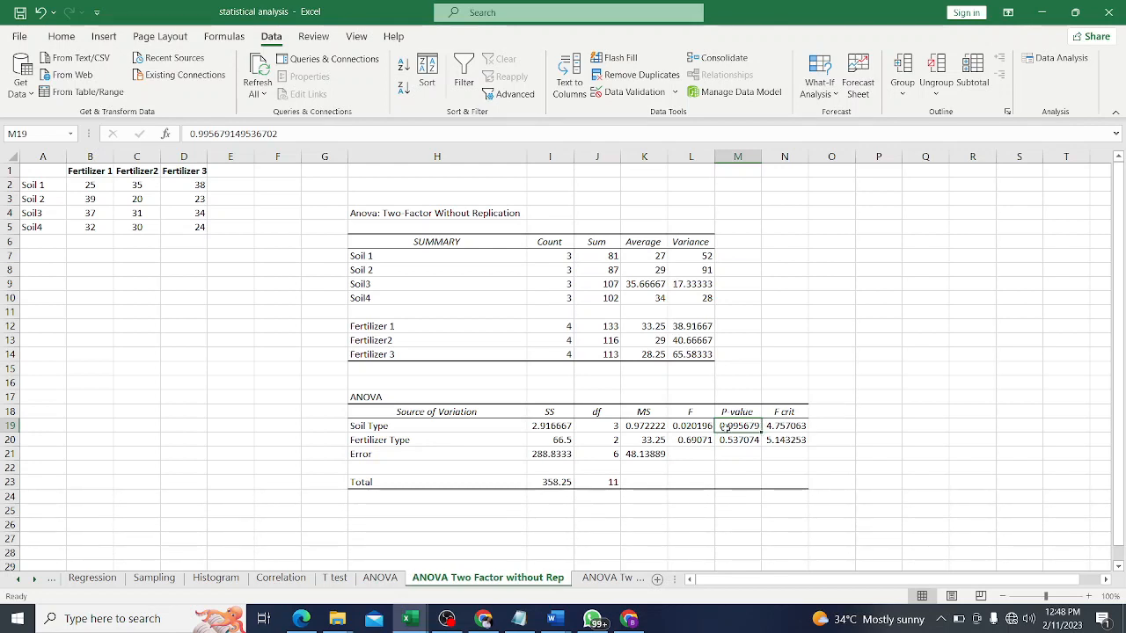
Check the Fertilizer Type F and P-value against the decision rules in ANOVA.pdf, and return to the workbook.
left_click(680, 441)
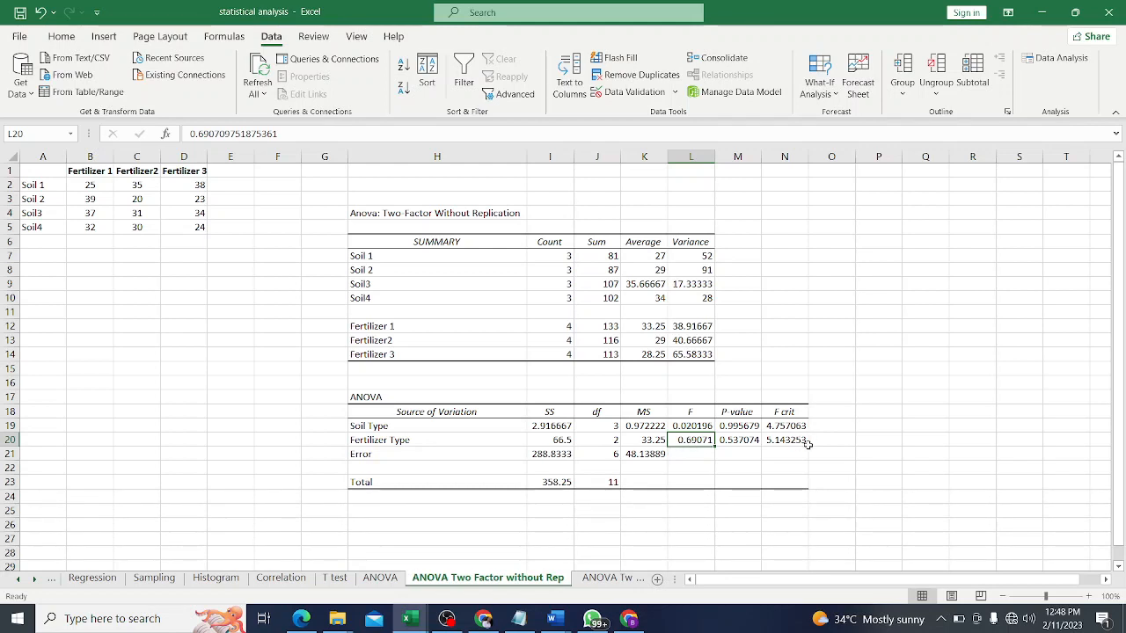
left_click(745, 440)
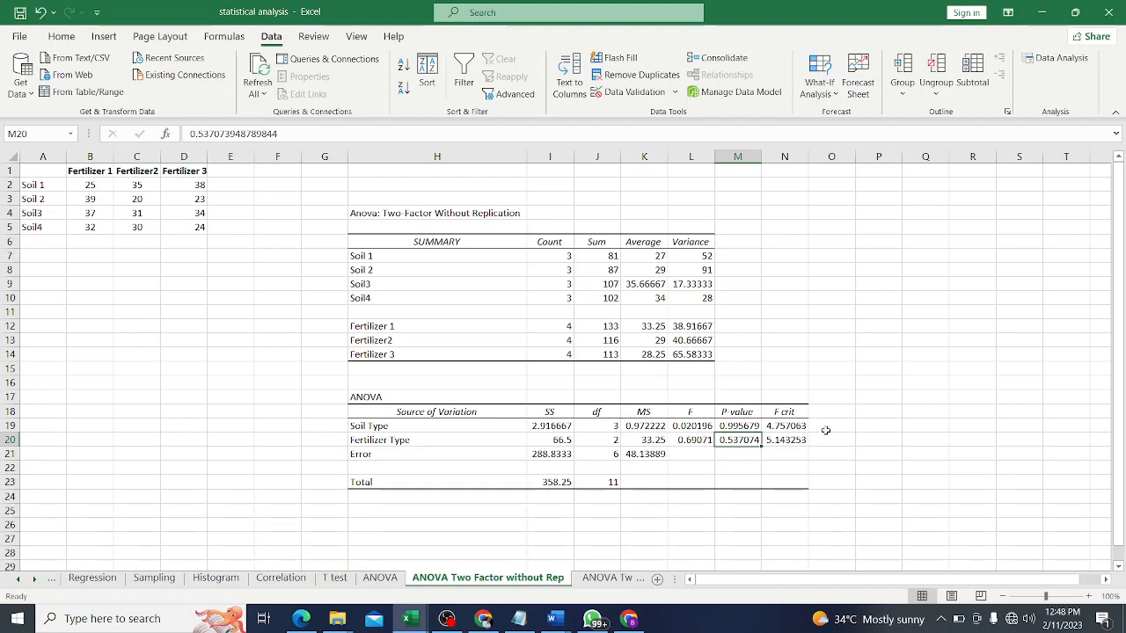
left_click(303, 620)
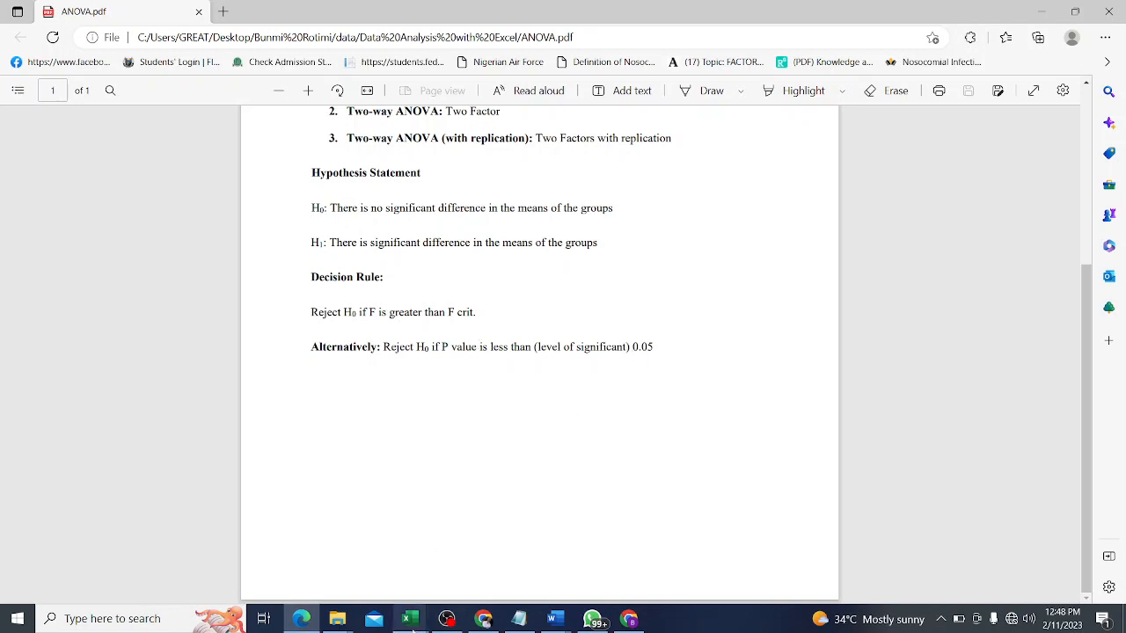
mouse_move(410, 616)
left_click(575, 536)
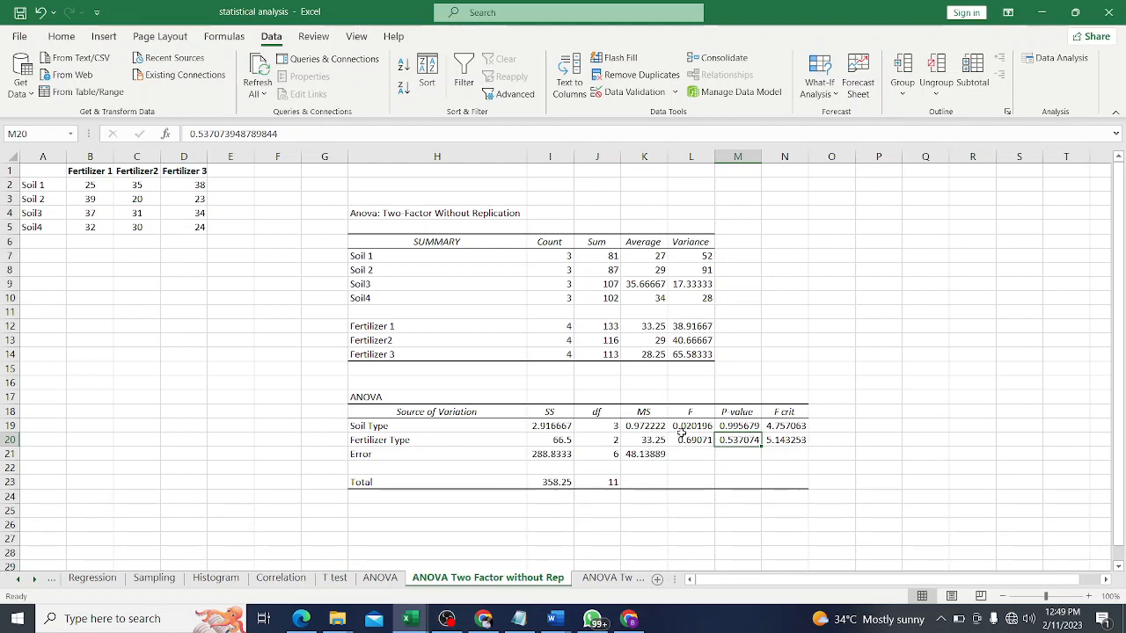
Review the Soil Type F and P-value once more in the two-factor ANOVA table.
left_click(688, 428)
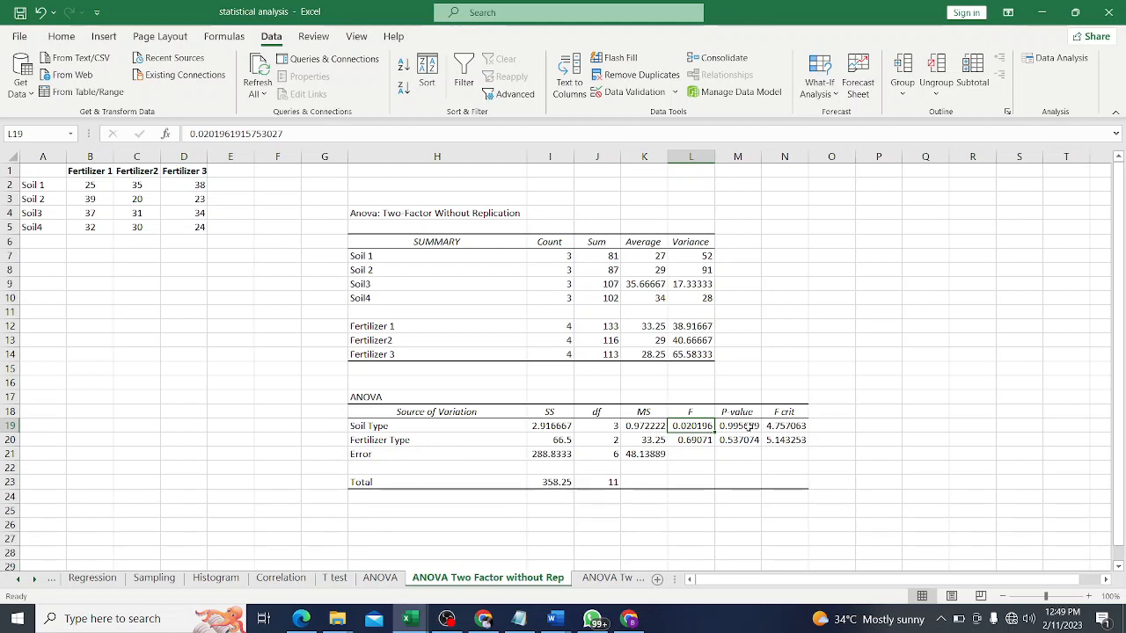
left_click(748, 426)
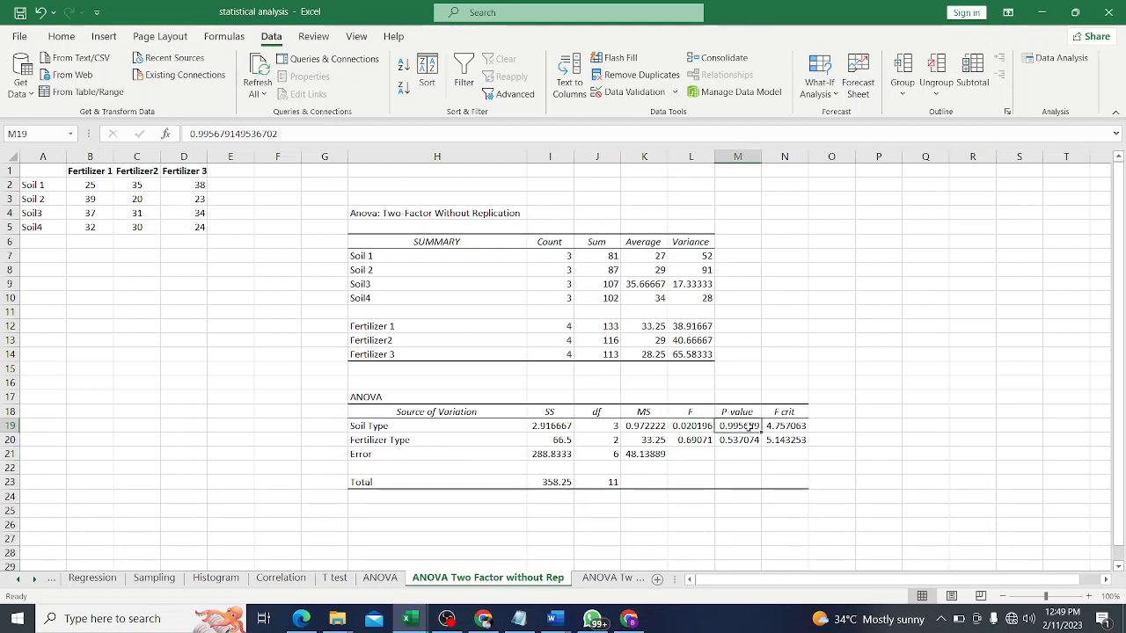
left_click(649, 515)
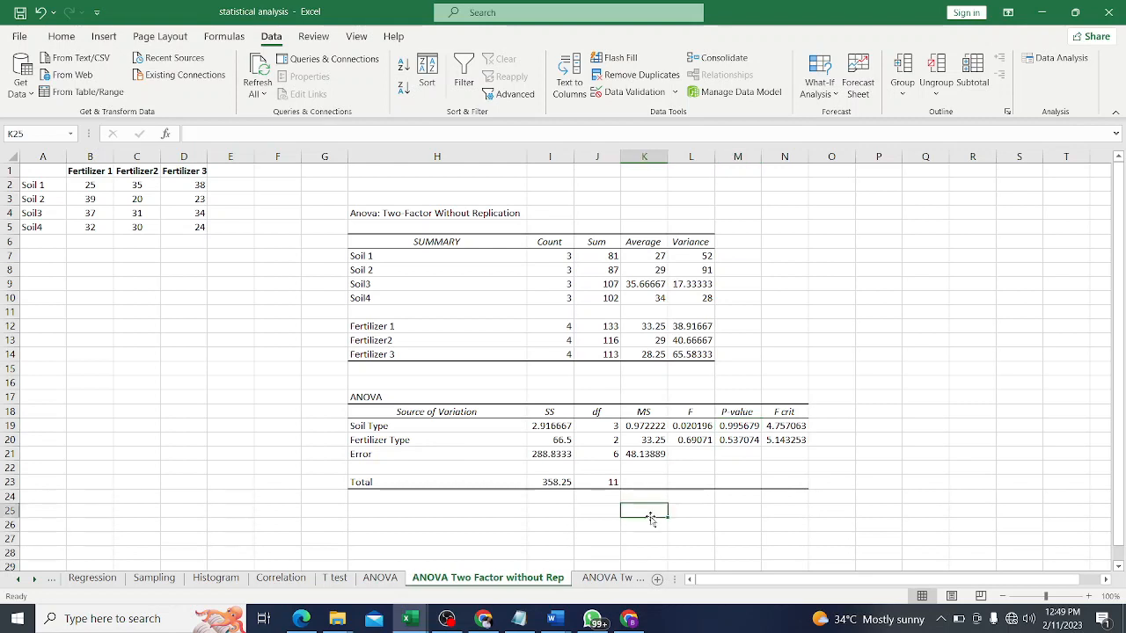
Open the ANOVA Two Factor with Rep sheet and clear the blue fill from the Fertilizer 3 header in D1.
left_click(607, 578)
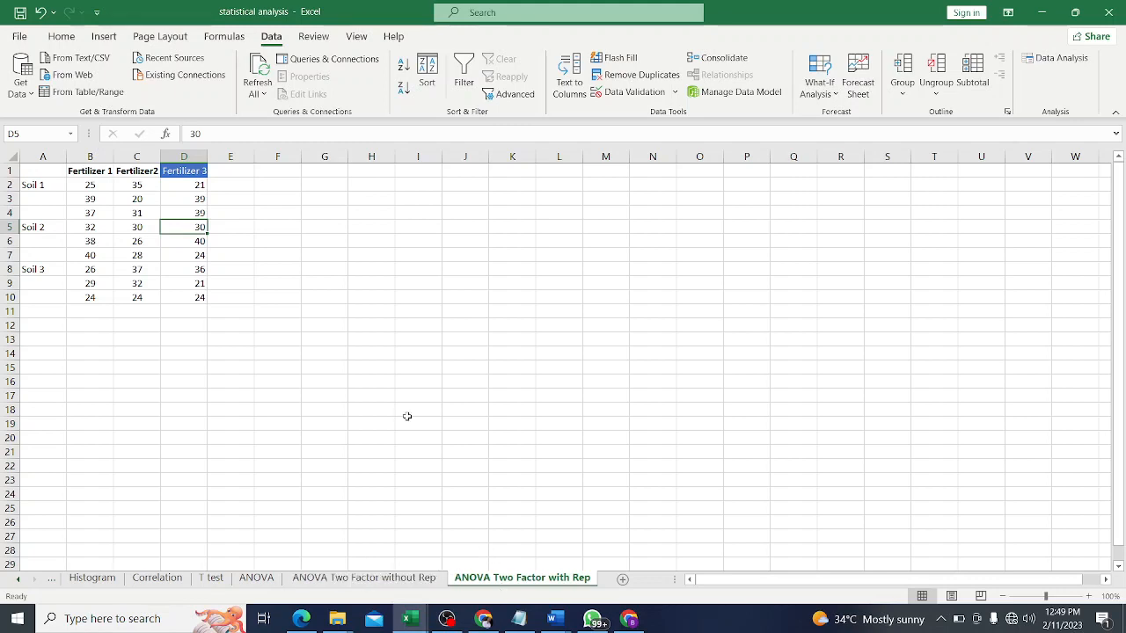
left_click(276, 266)
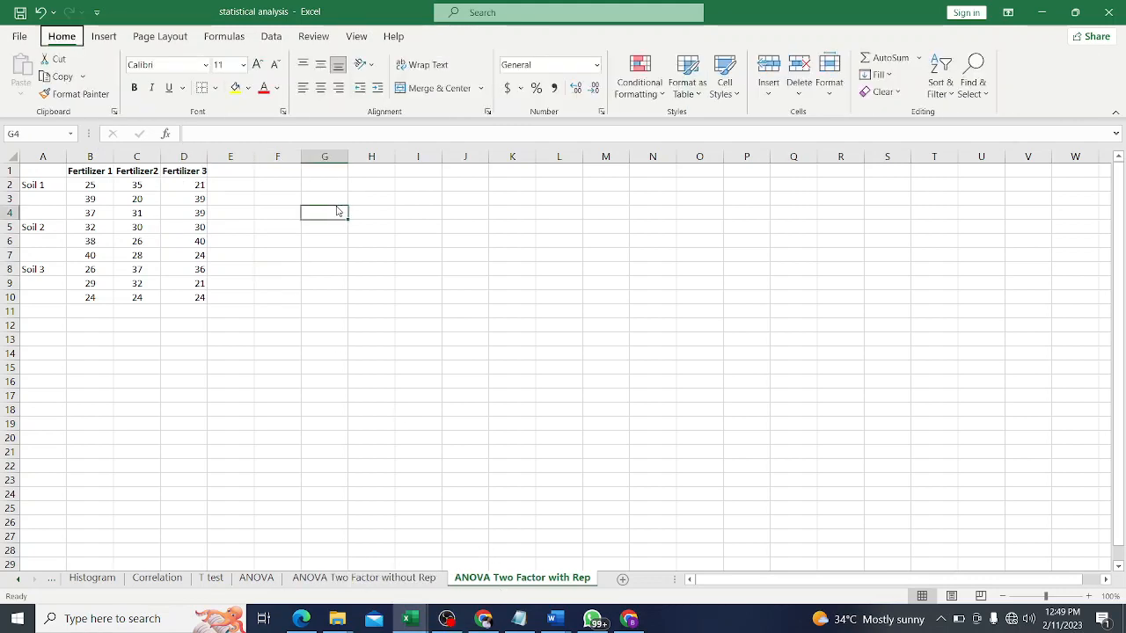
key("alt")
key("Escape")
left_click(381, 257)
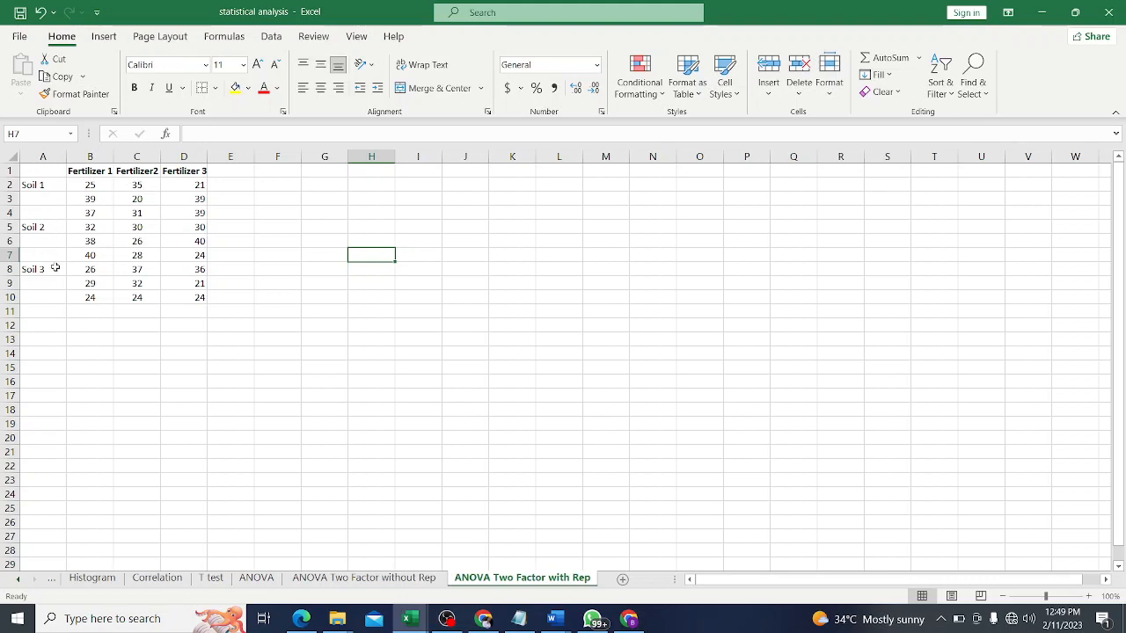
Examine the replicated fertilizer observations for each soil type in B2:D10.
left_click(88, 186)
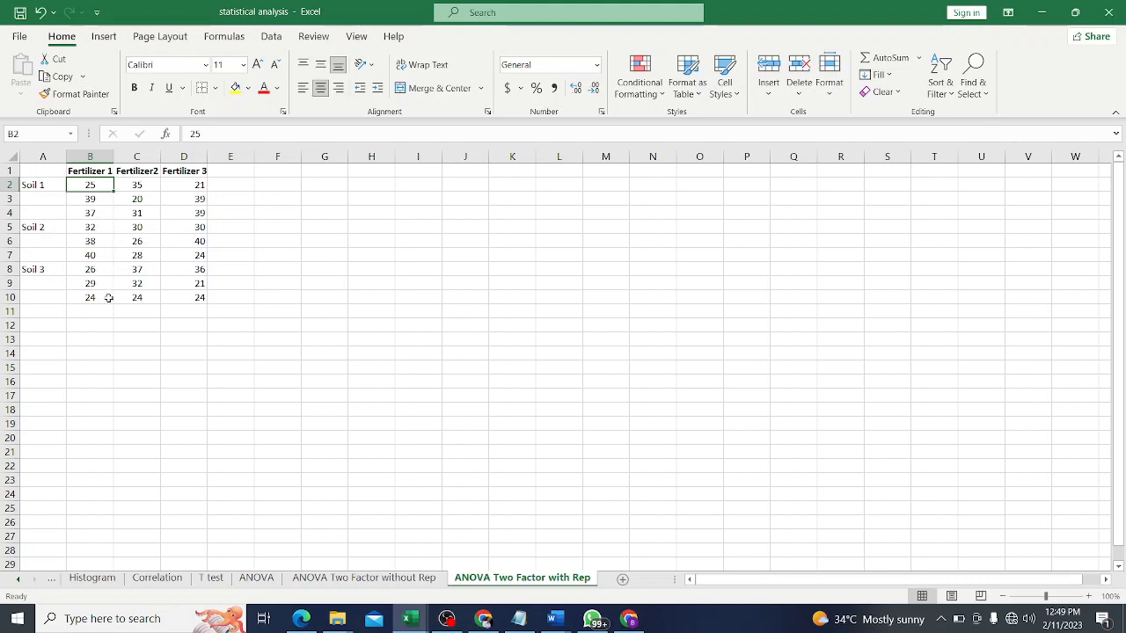
left_click(216, 294)
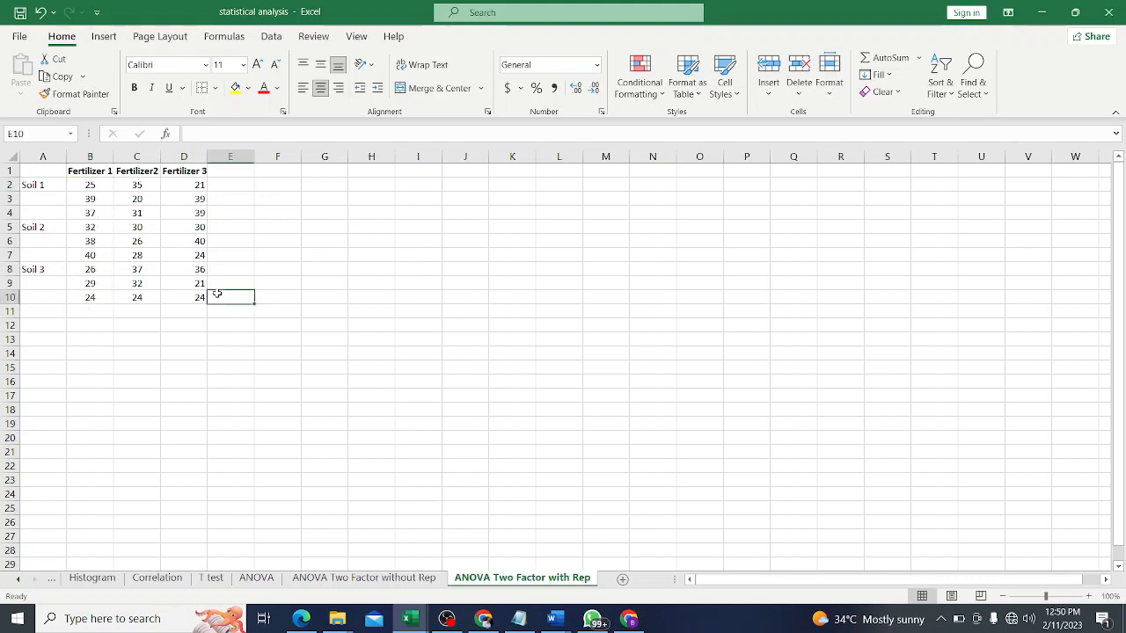
left_click(310, 290)
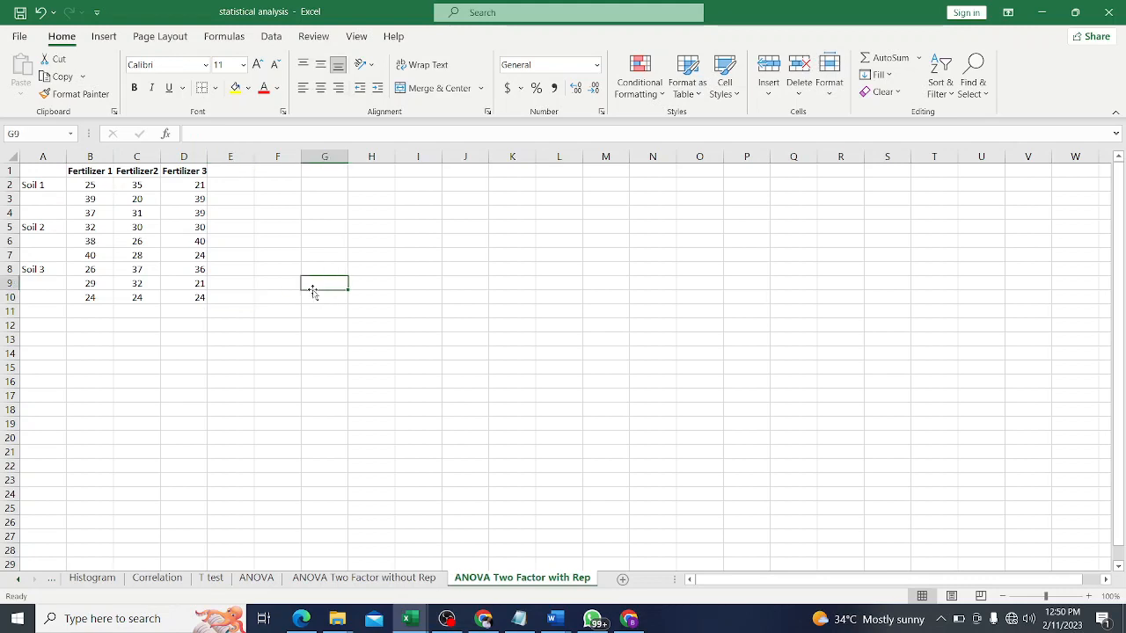
Start an Anova: Two-Factor With Replication analysis with A1:D10 as the input range.
left_click(271, 36)
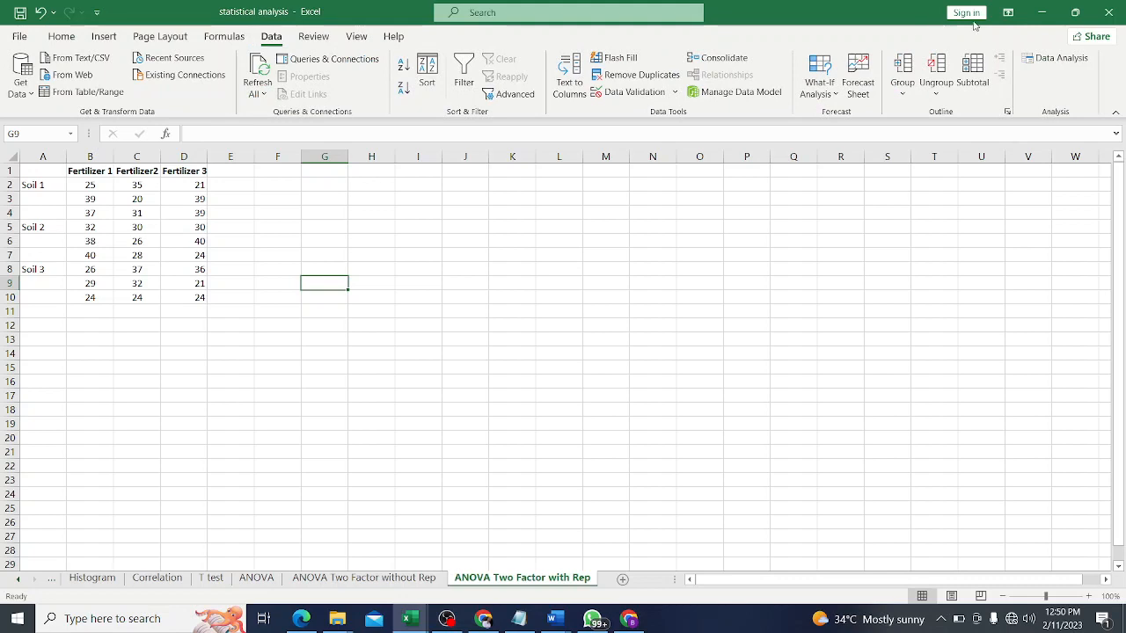
left_click(1054, 60)
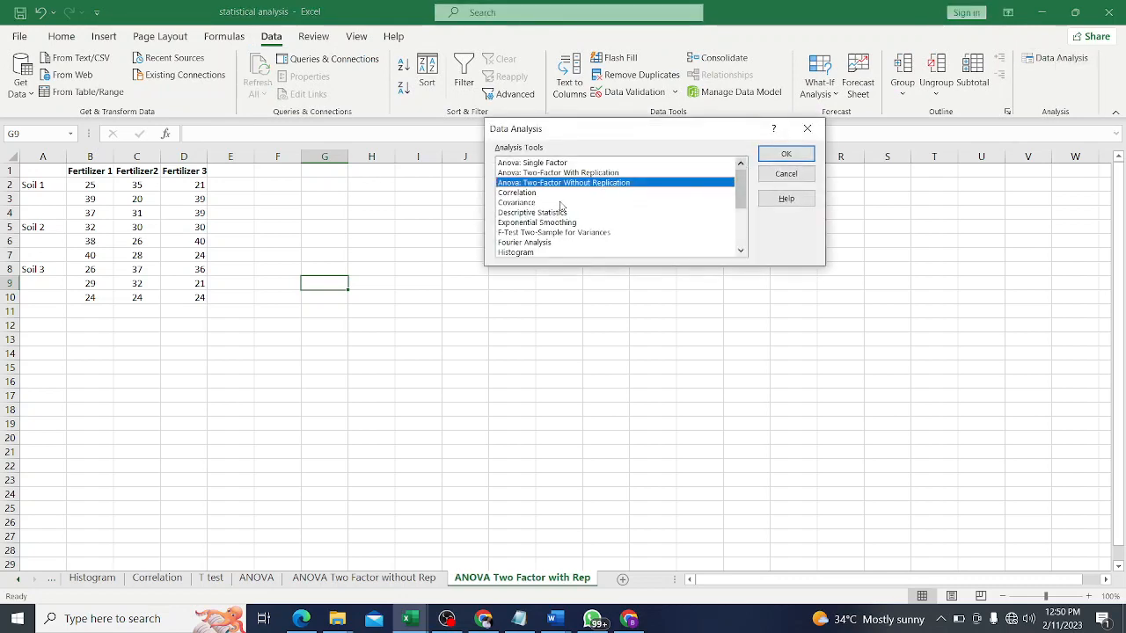
left_click(573, 173)
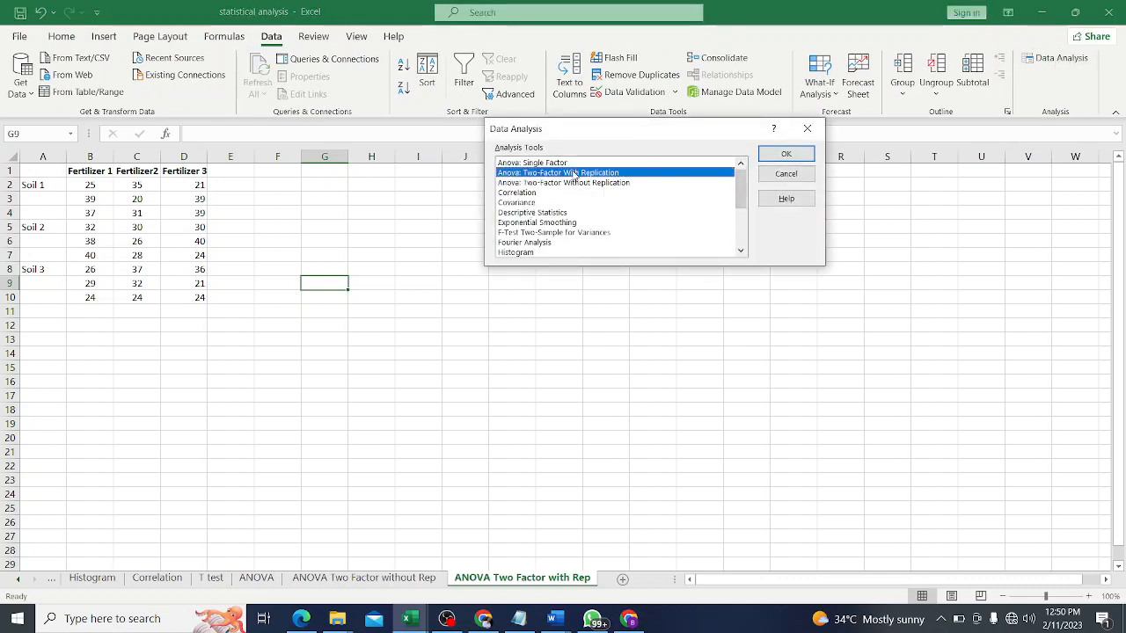
left_click(787, 155)
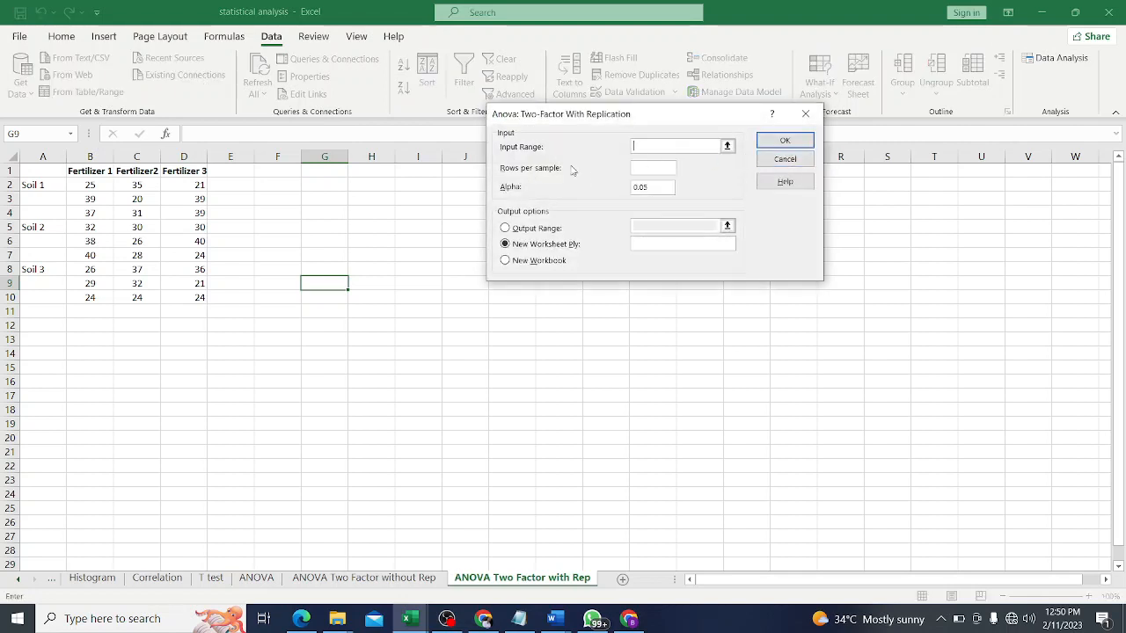
left_click(728, 147)
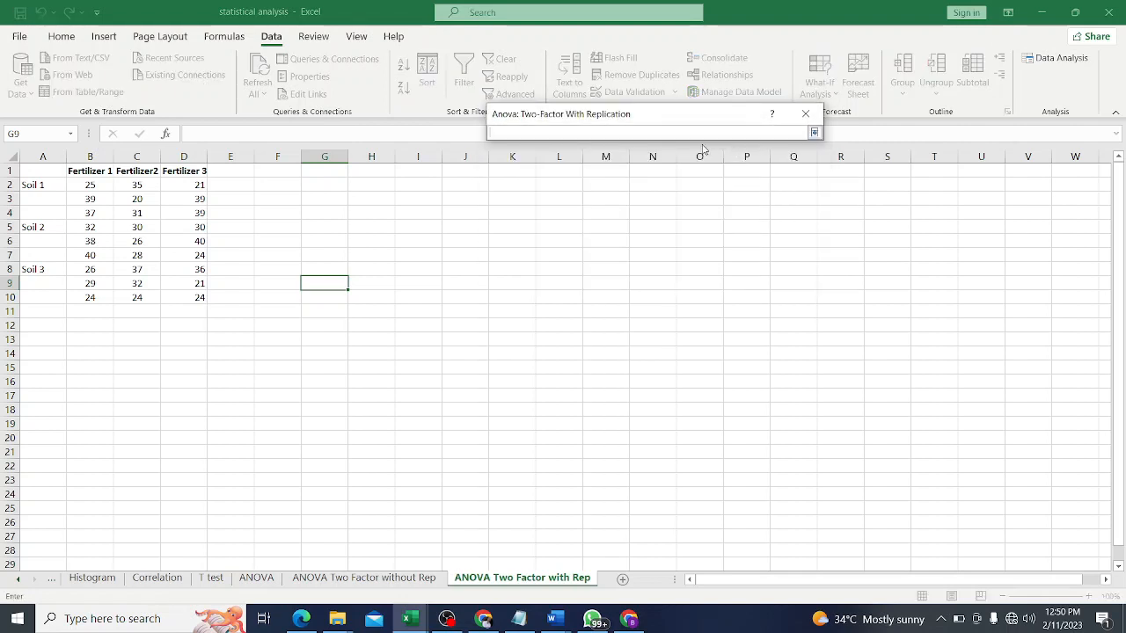
left_click_drag(44, 174, 205, 297)
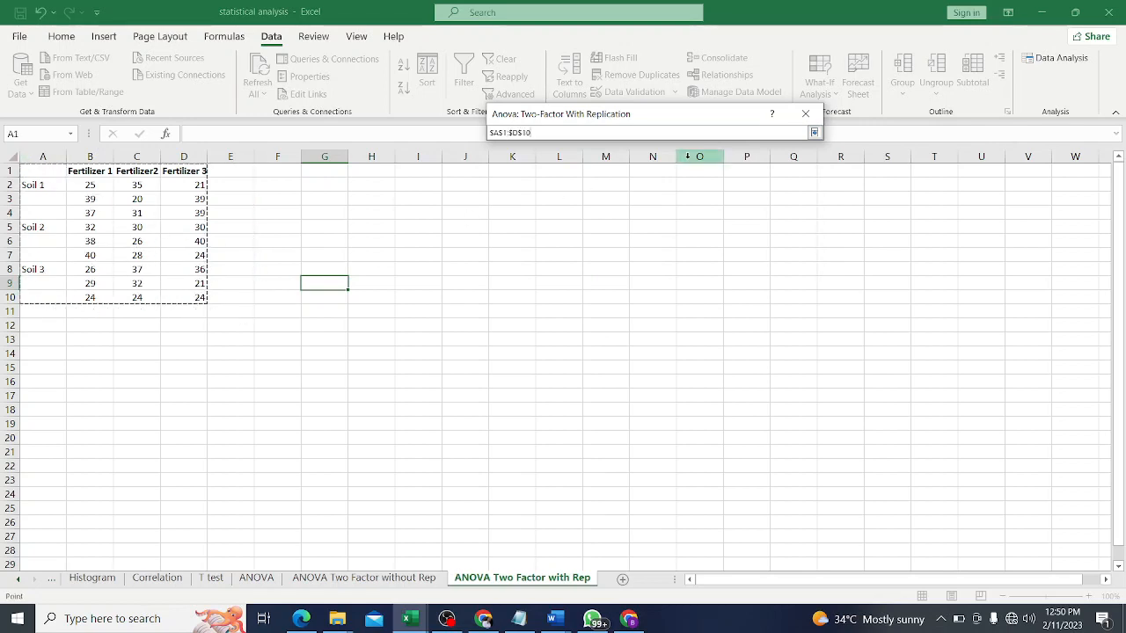
left_click(815, 133)
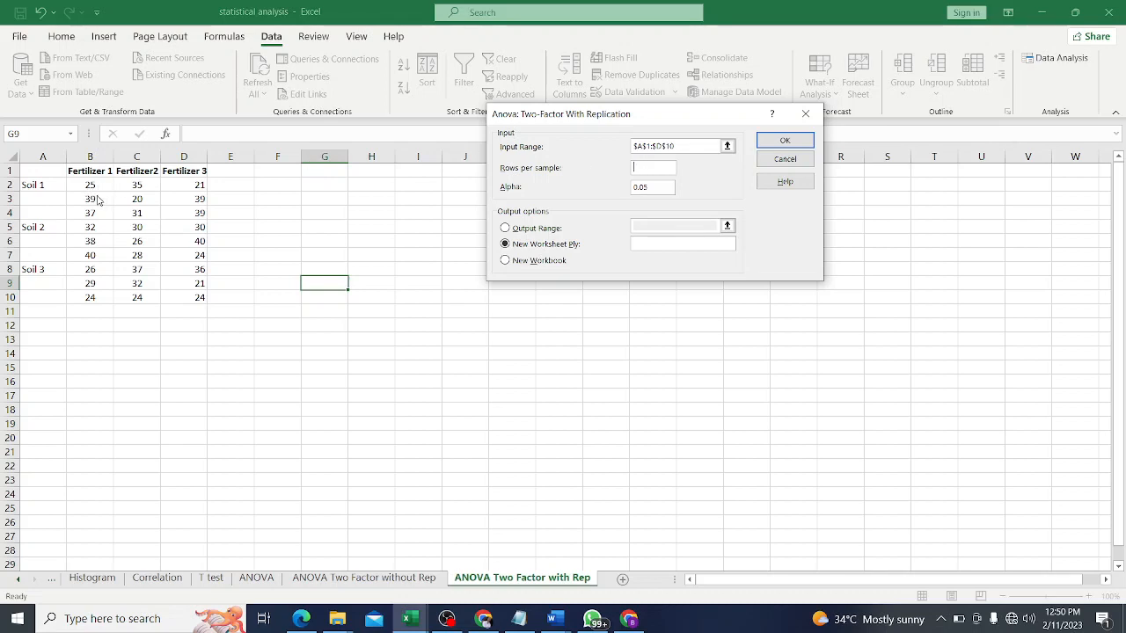
Set 3 rows per sample, place the output at I3 on the same sheet, and run the analysis.
left_click(652, 173)
left_click(506, 230)
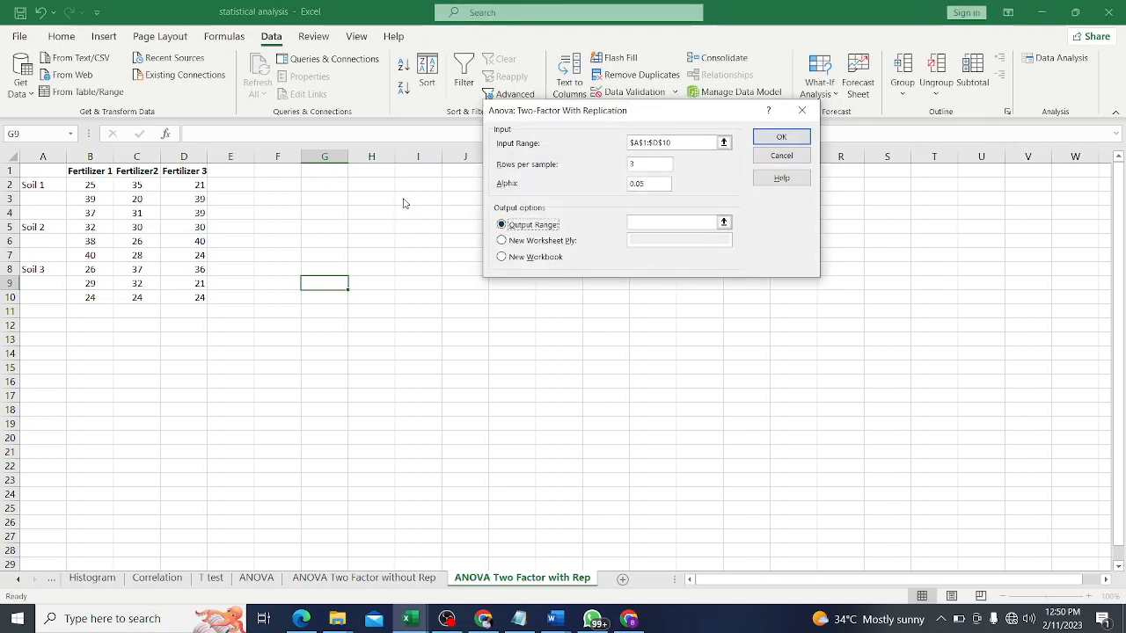
left_click(723, 222)
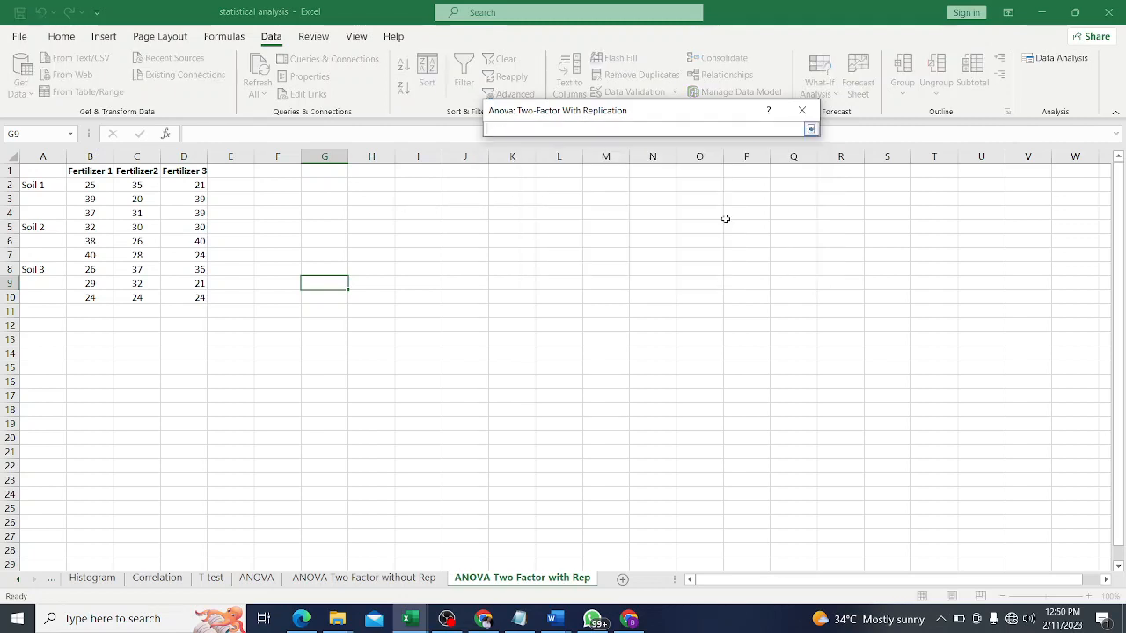
left_click(428, 200)
left_click(810, 130)
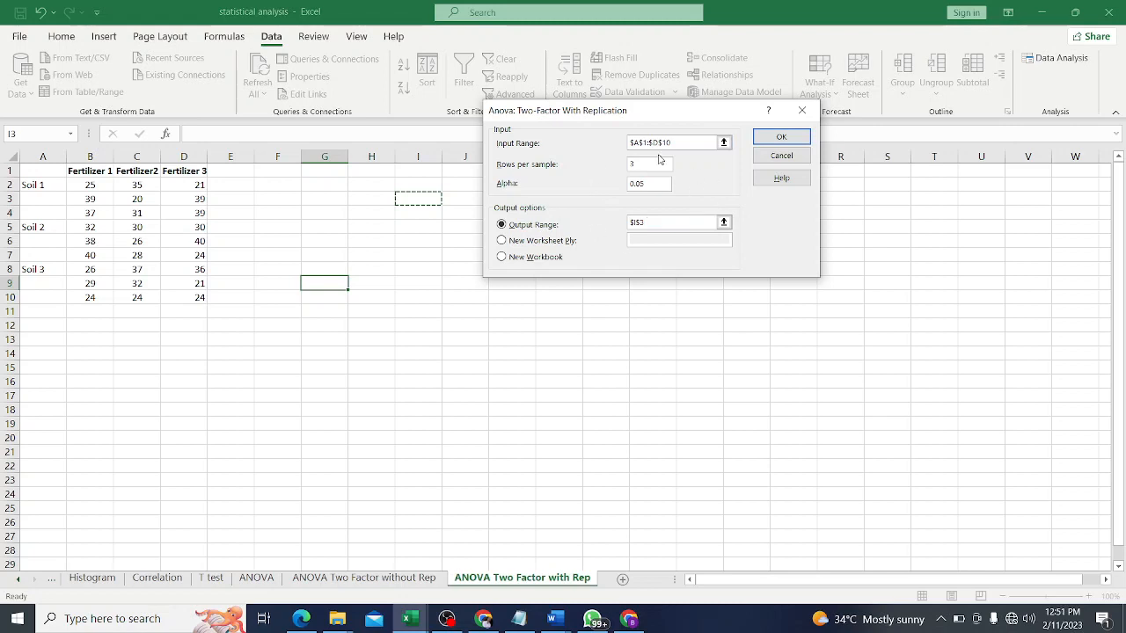
left_click(781, 138)
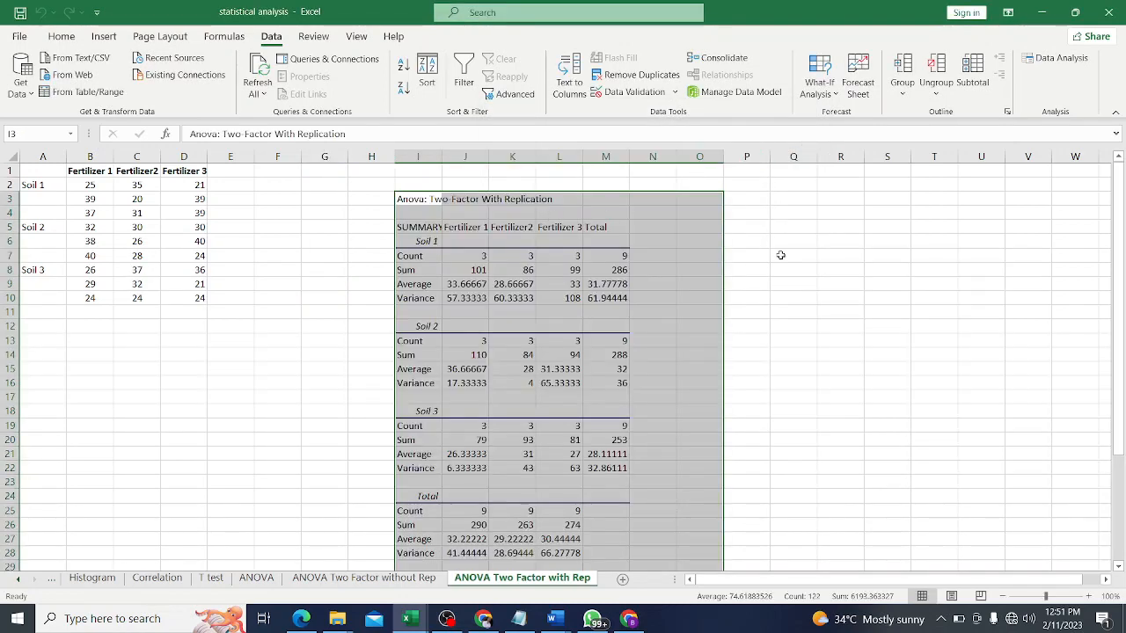
Autofit columns I, J and L of the ANOVA output to their contents.
mouse_move(1122, 255)
left_mouse_down()
mouse_move(1118, 269)
mouse_move(1118, 255)
left_mouse_up()
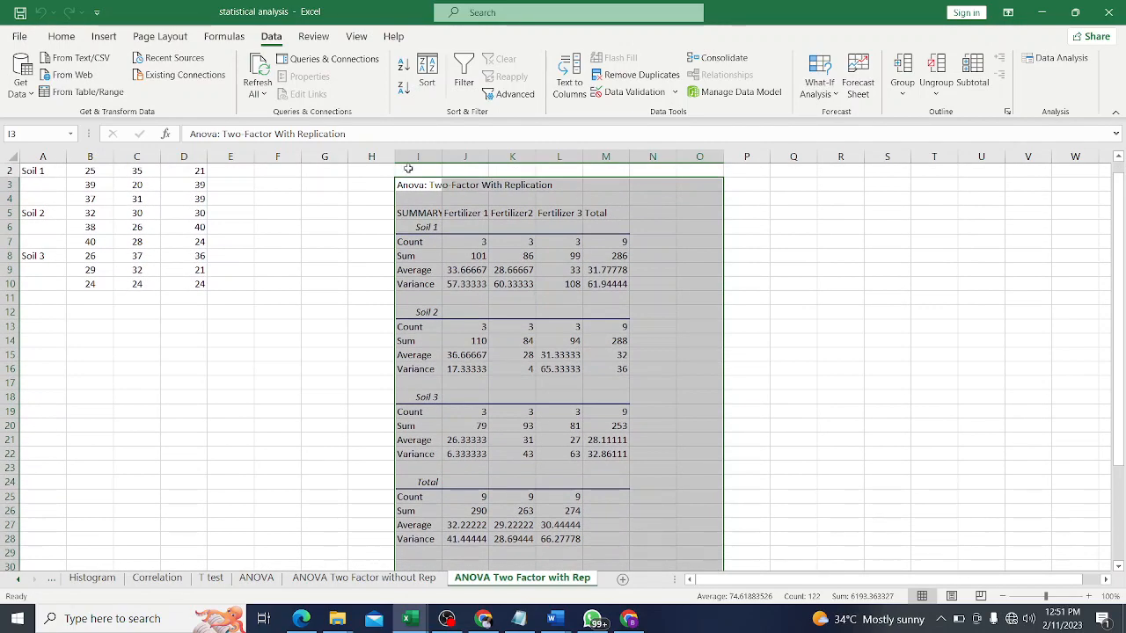
double_click(442, 157)
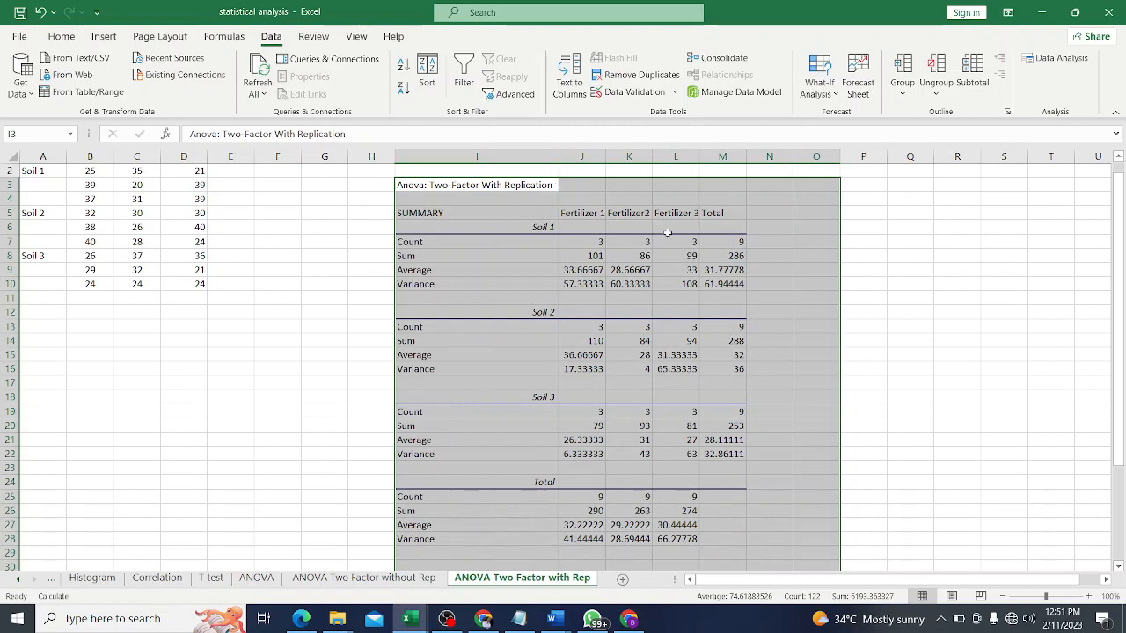
left_click(767, 256)
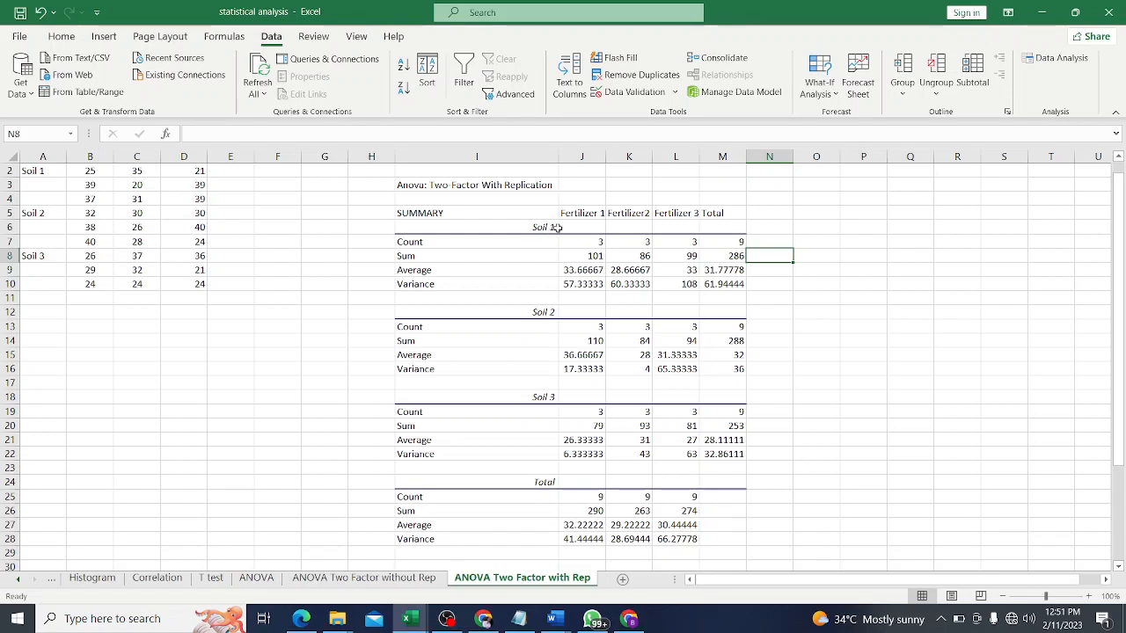
double_click(606, 157)
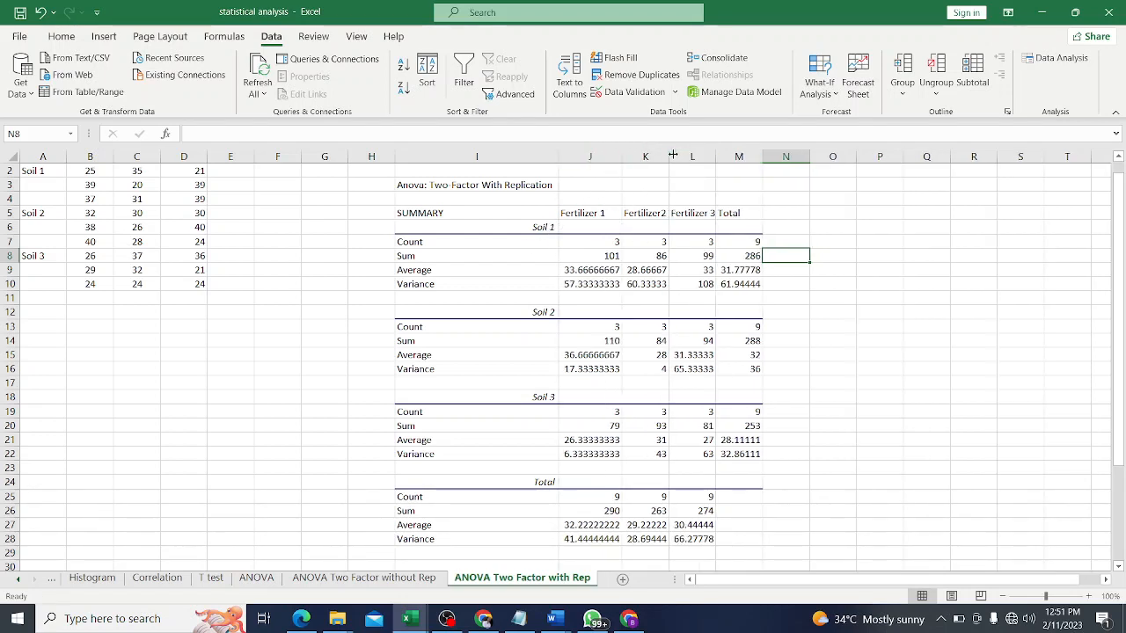
left_click_drag(668, 155, 668, 156)
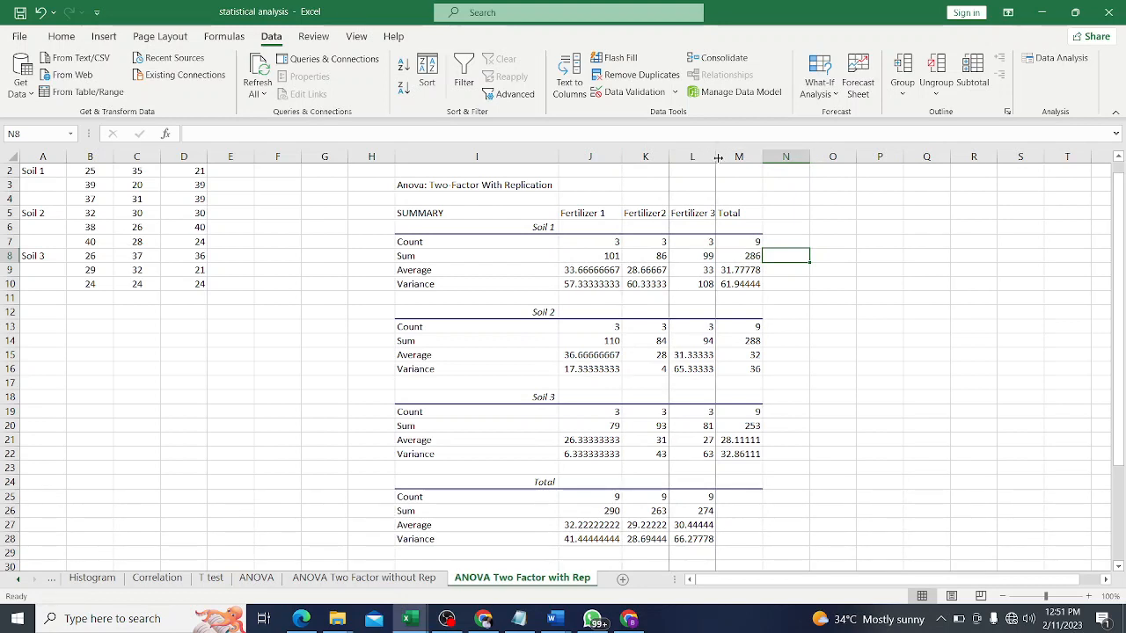
double_click(716, 157)
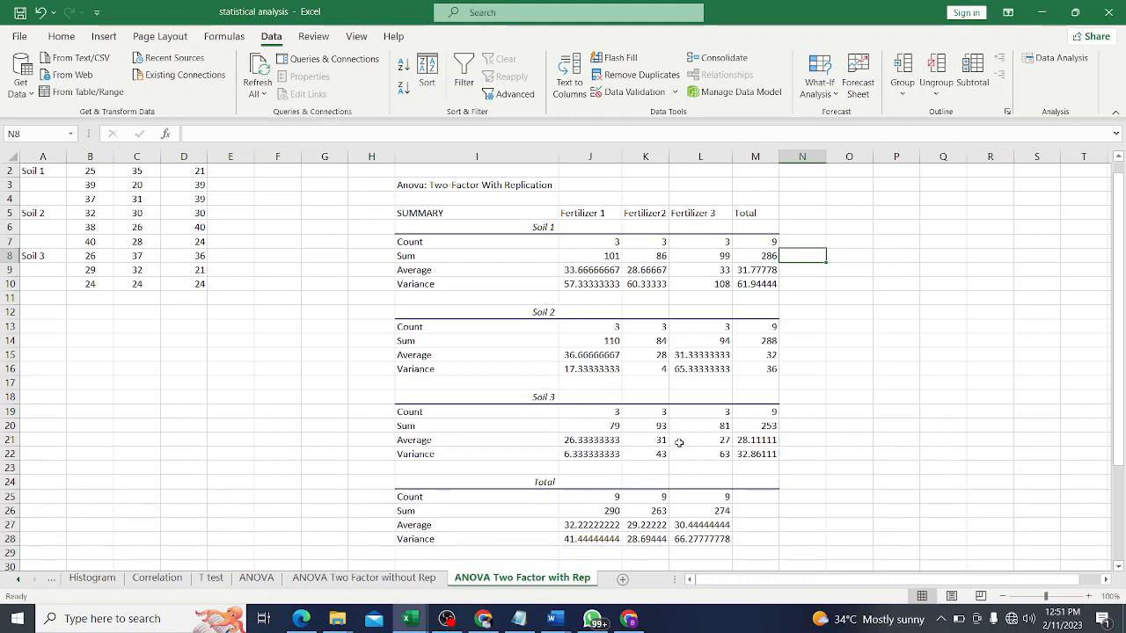
In the ANOVA table, rename the Sample source in I33 to Soil Type and Columns in I34 to Fertilizer.
left_click_drag(1120, 238, 1123, 354)
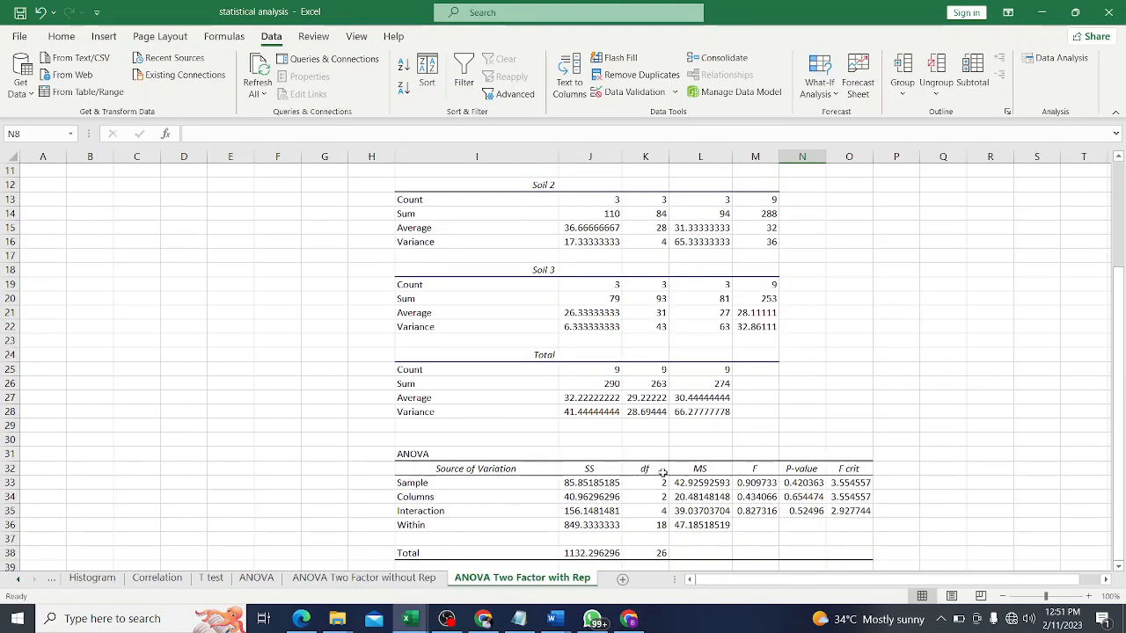
left_click(747, 485)
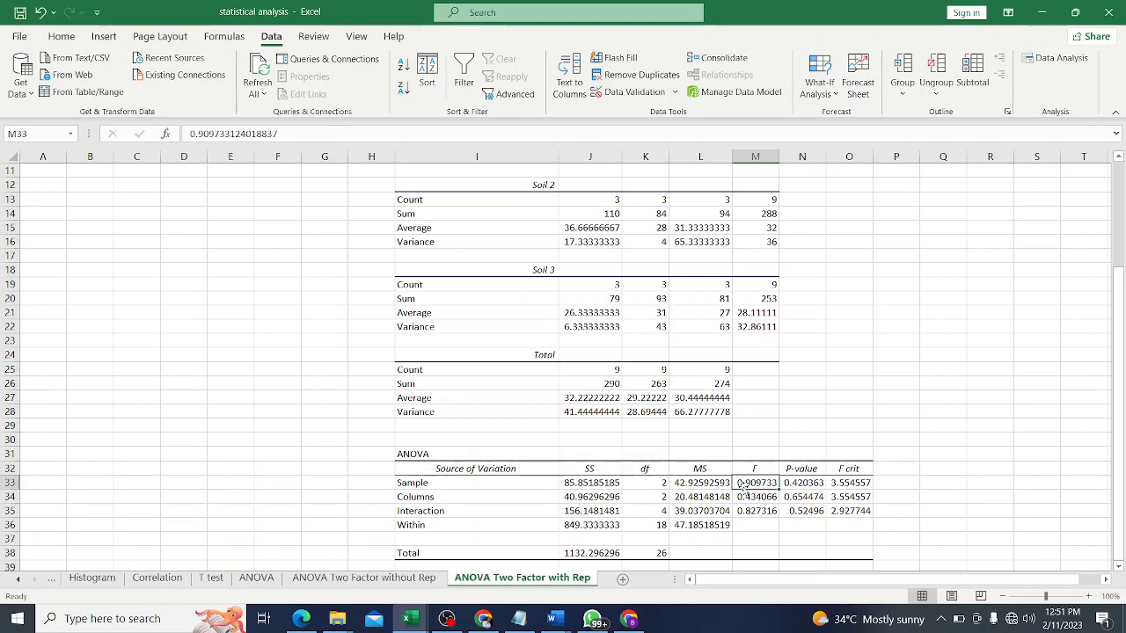
left_click(465, 483)
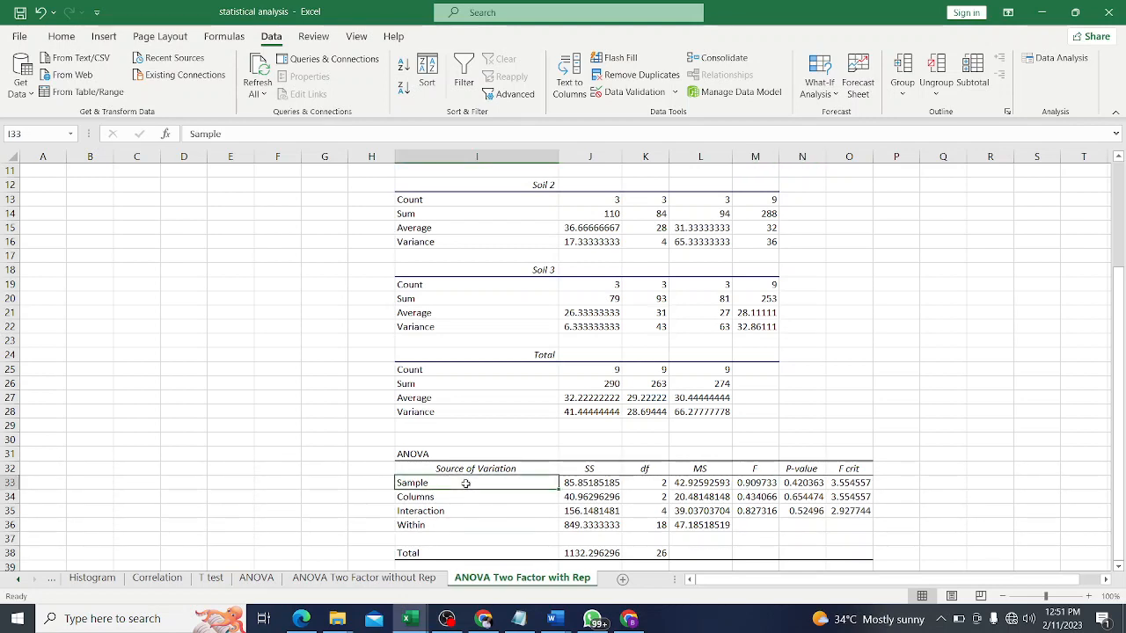
type("Fe")
key("BackSpace")
key("BackSpace")
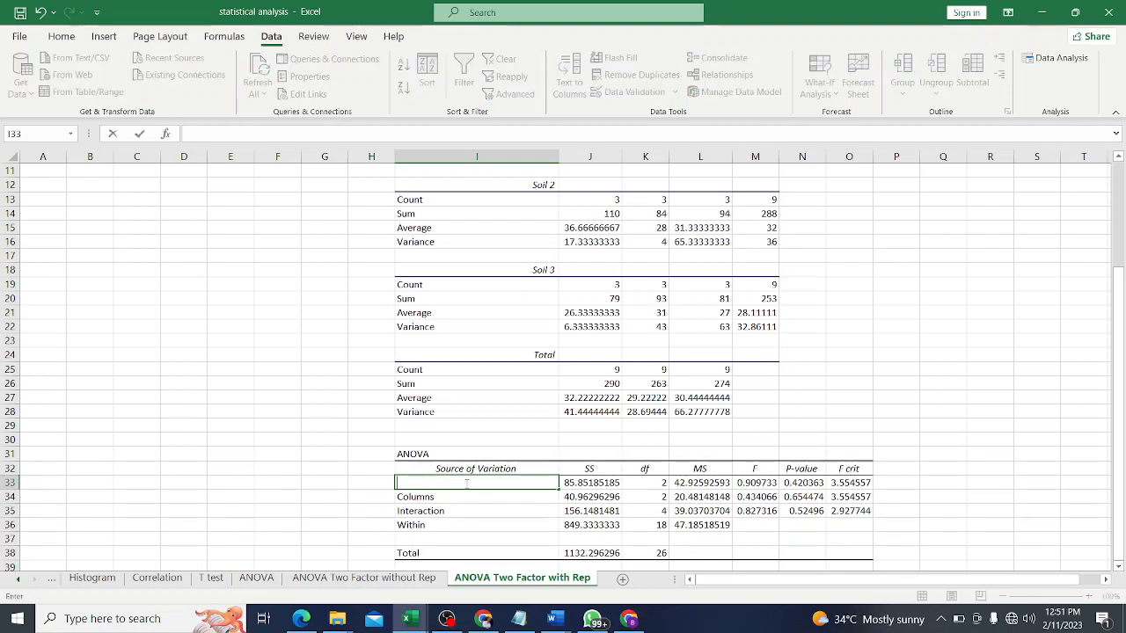
type("Soil Type")
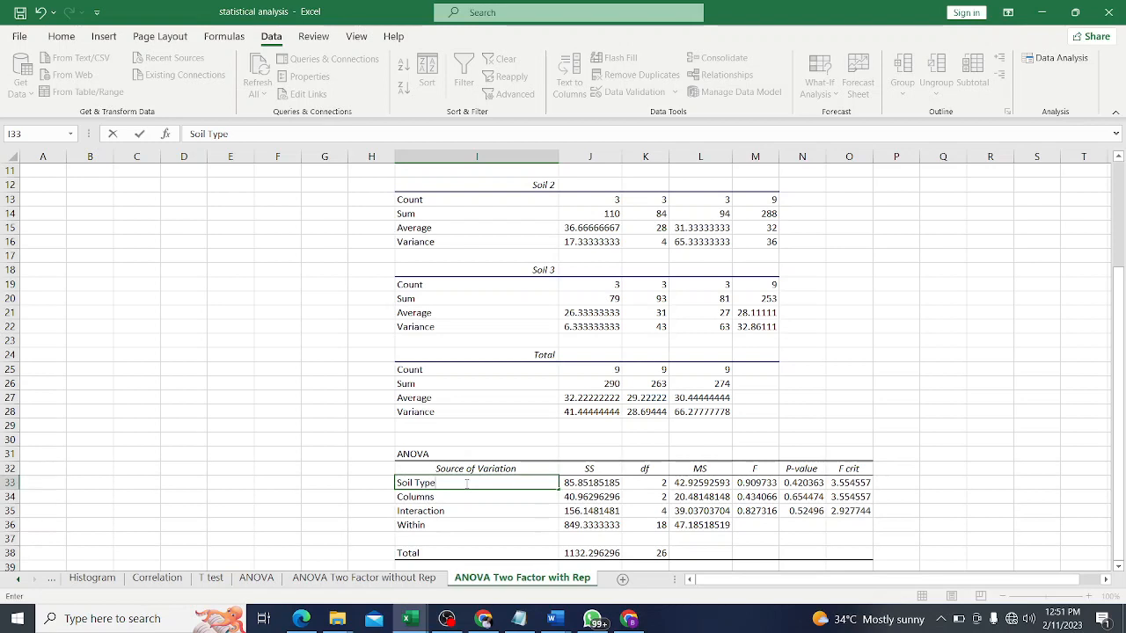
key("Return")
type("Fet")
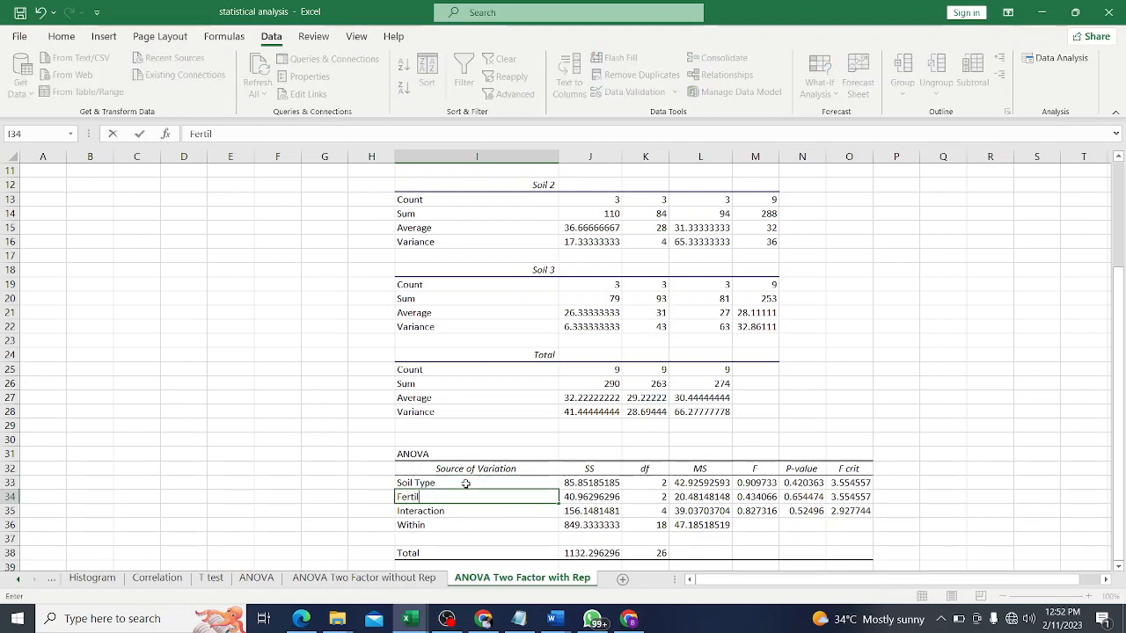
type("tilizer")
key("Return")
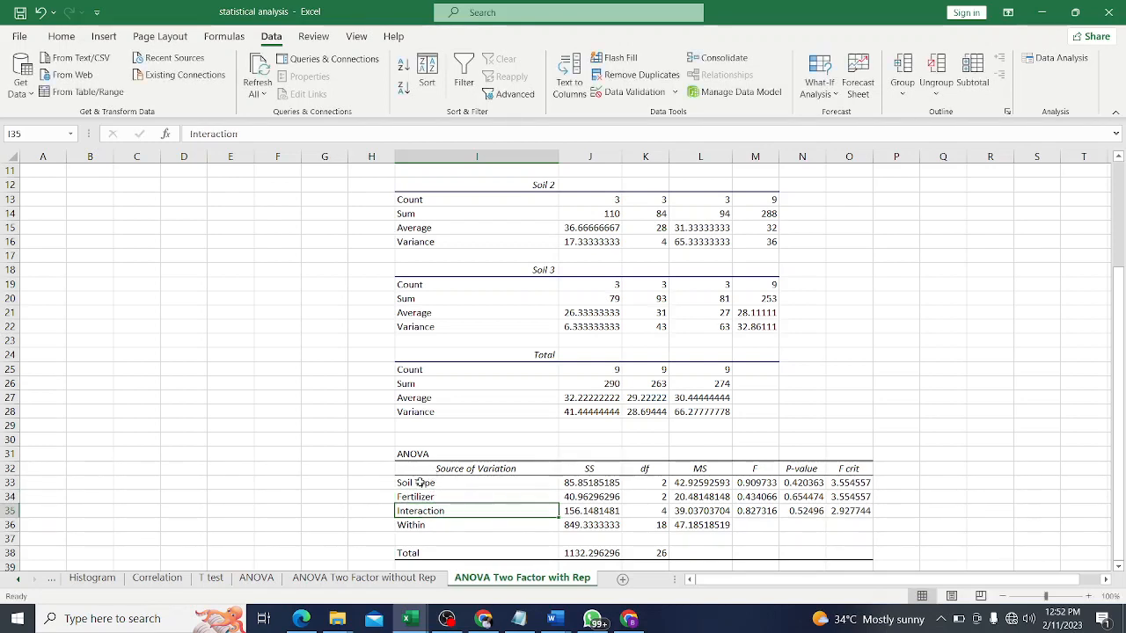
Compare the Soil Type F with its F crit, check the decision rule in ANOVA.pdf, and return to the statistical analysis workbook.
left_click(758, 482)
left_click(868, 483)
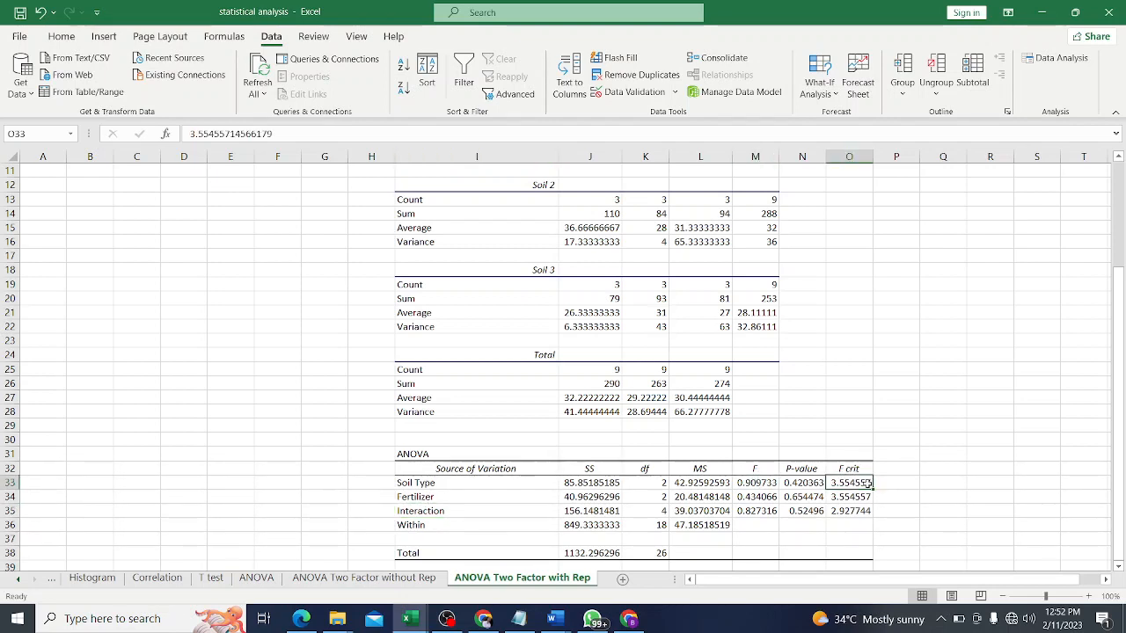
left_click(774, 483)
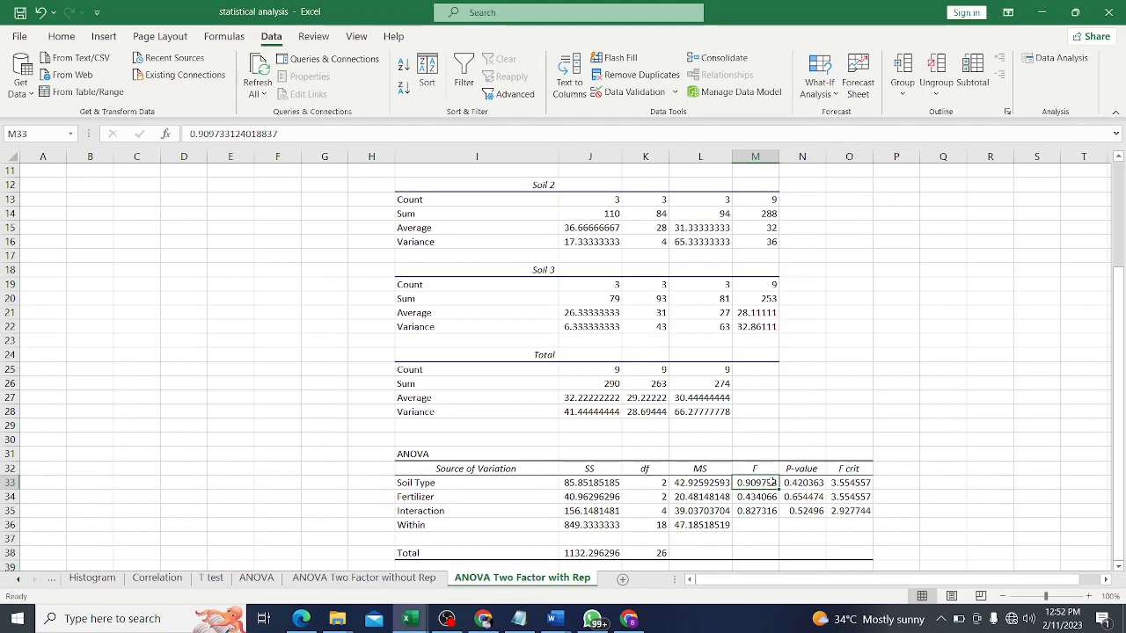
left_click(860, 483)
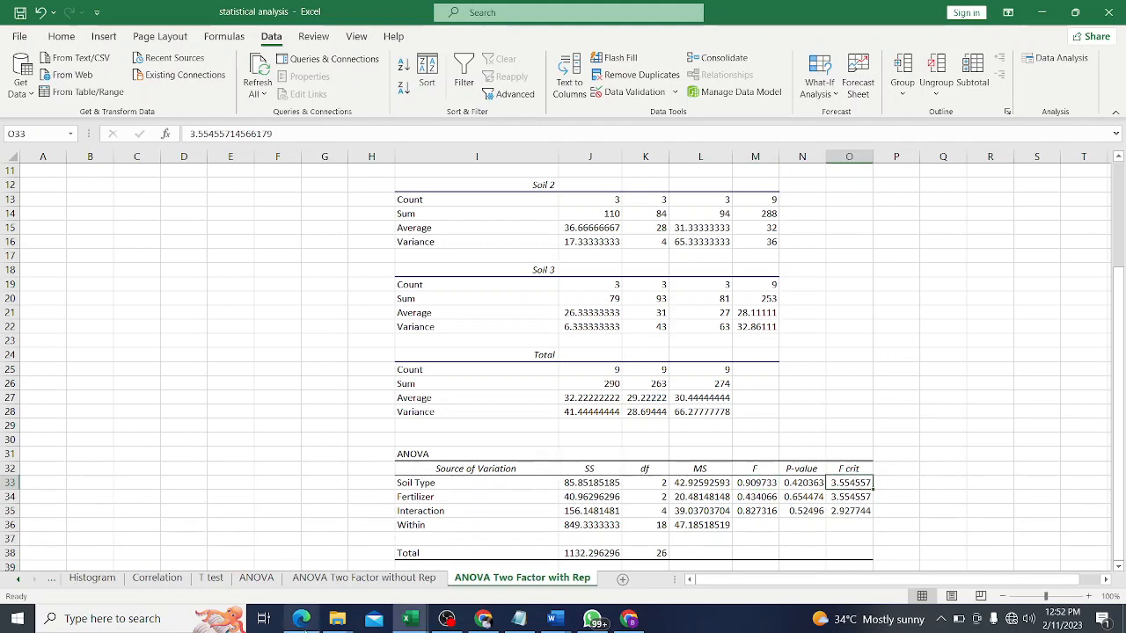
left_click(301, 619)
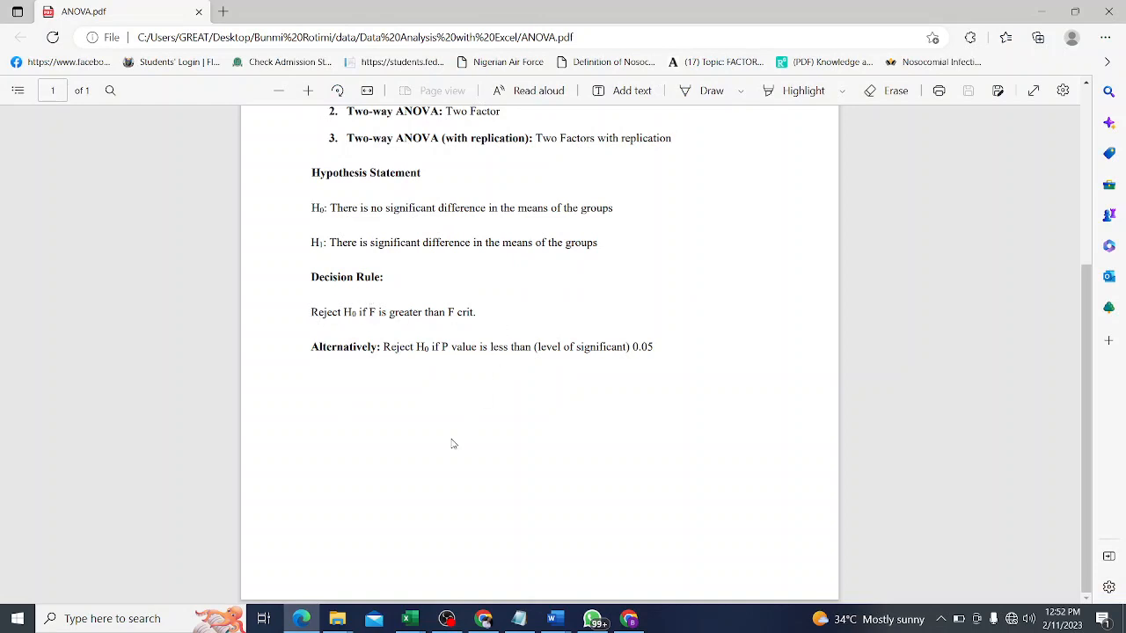
mouse_move(410, 619)
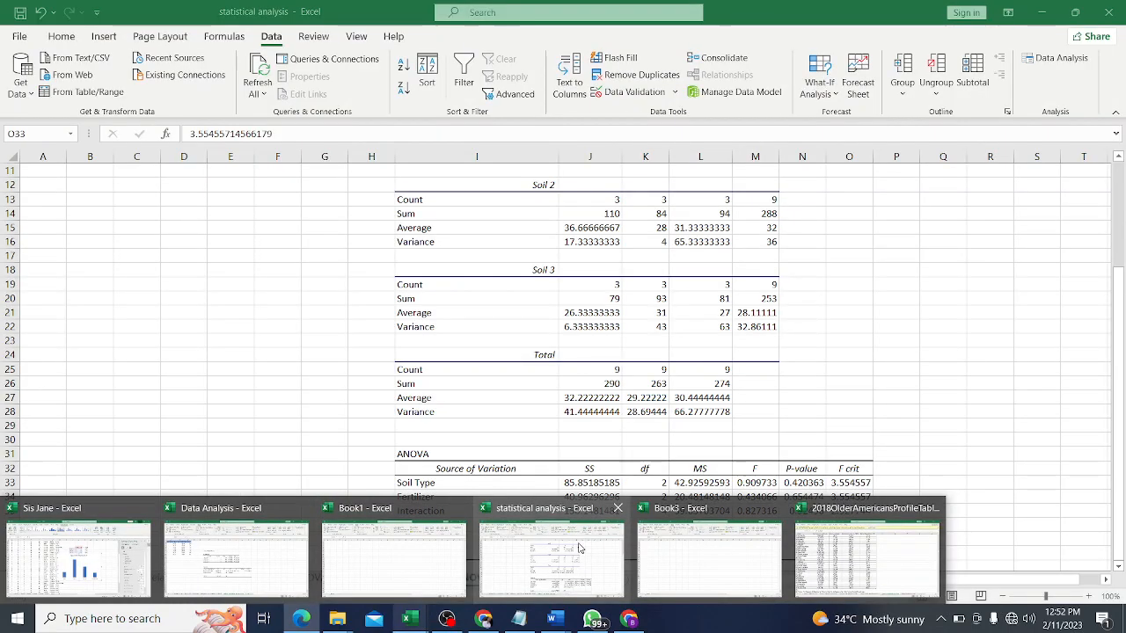
left_click(579, 549)
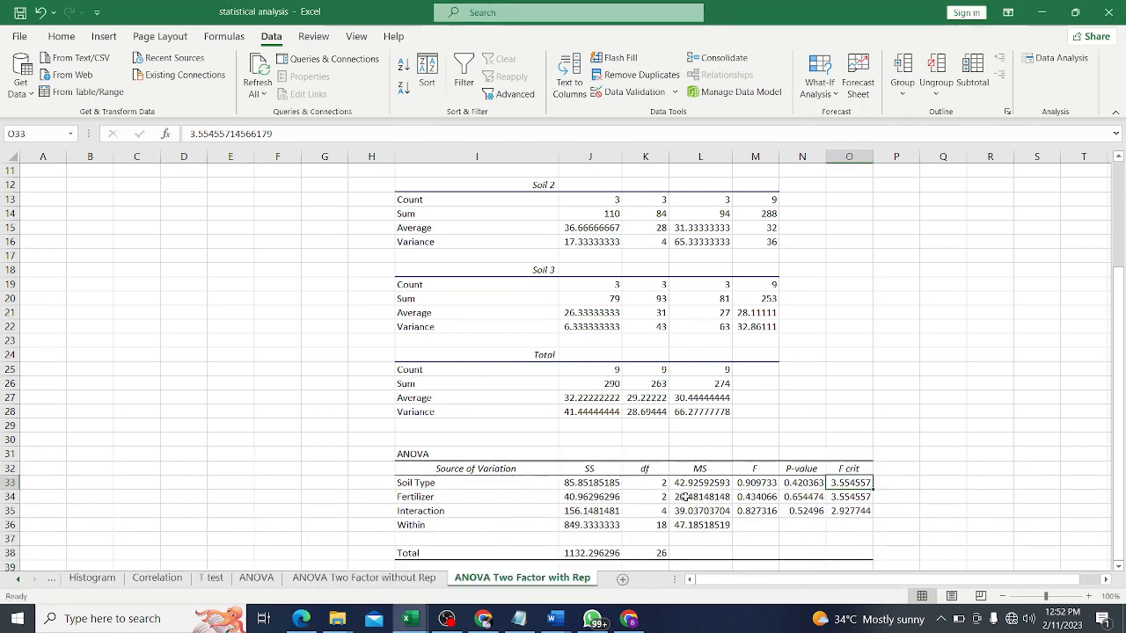
Examine the Soil Type P-value and compare the Fertilizer F with its F crit in the ANOVA table.
left_click(767, 499)
left_click(806, 487)
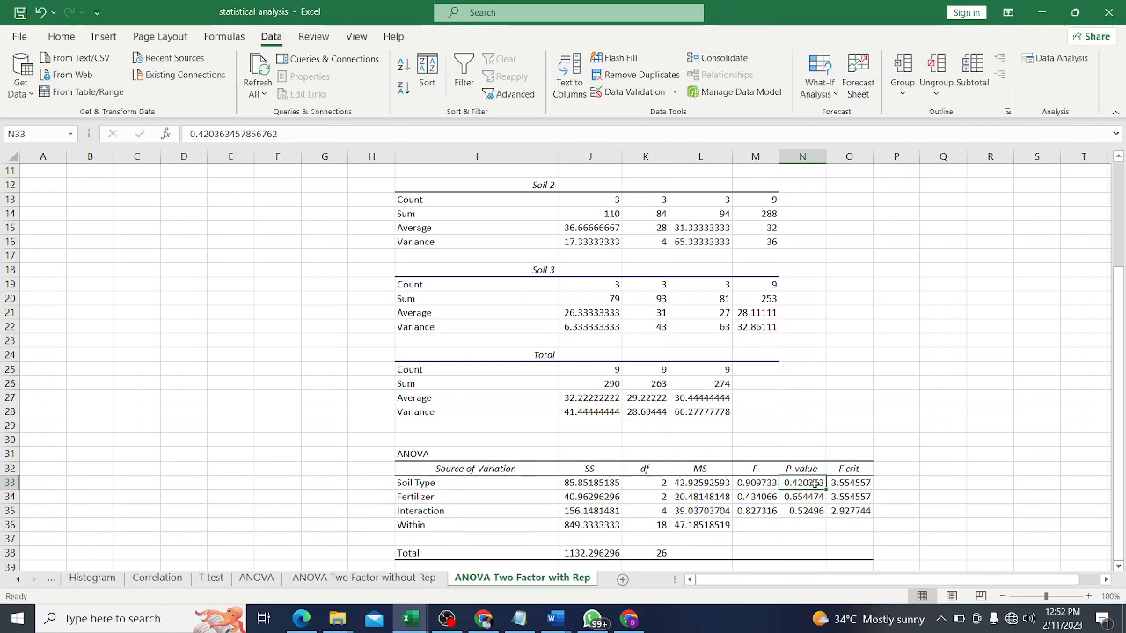
left_click(755, 499)
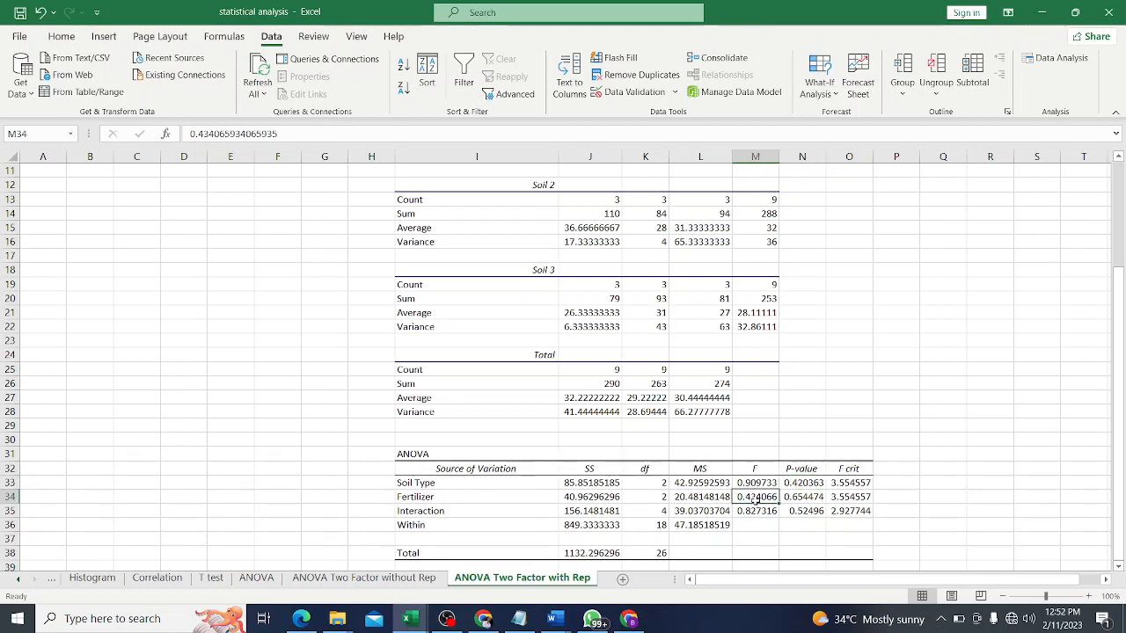
left_click(862, 498)
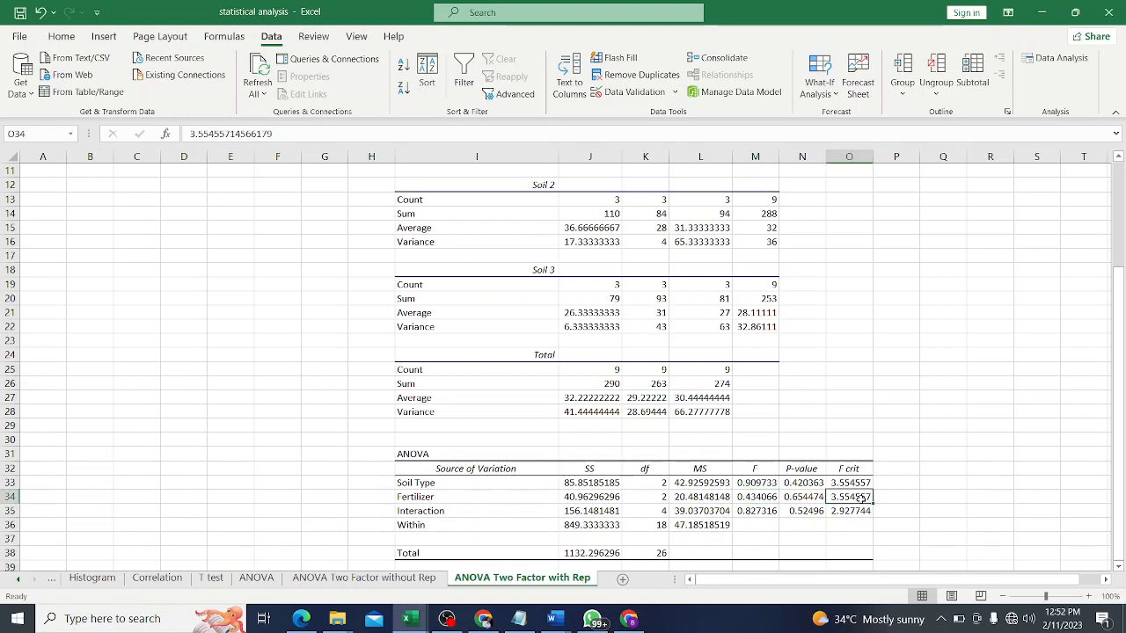
left_click(757, 523)
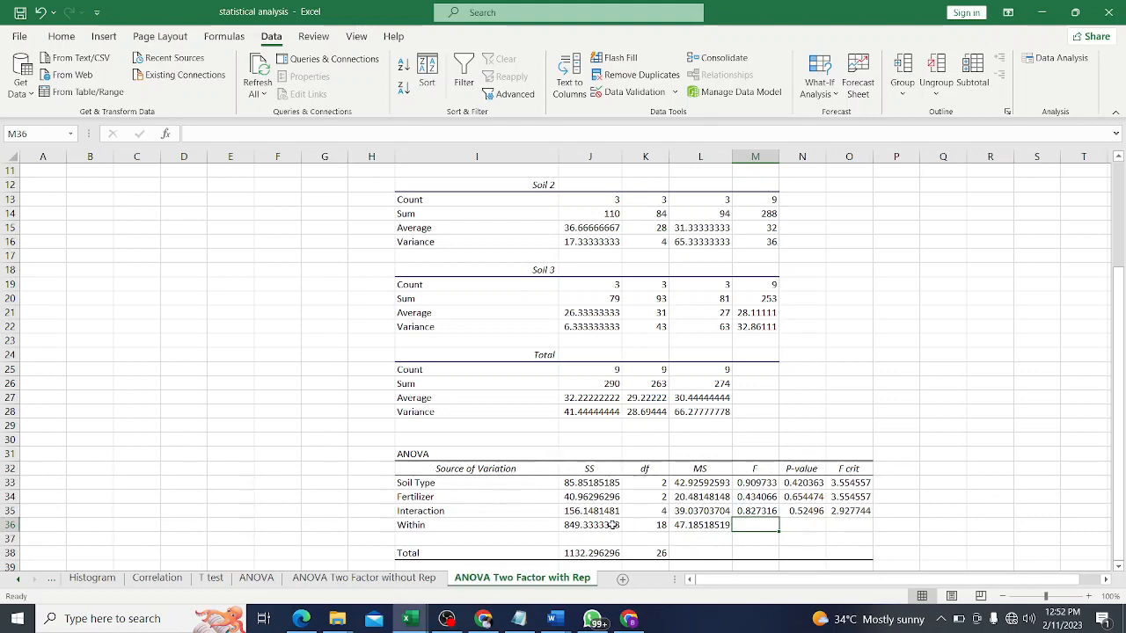
left_click_drag(1117, 403, 1114, 261)
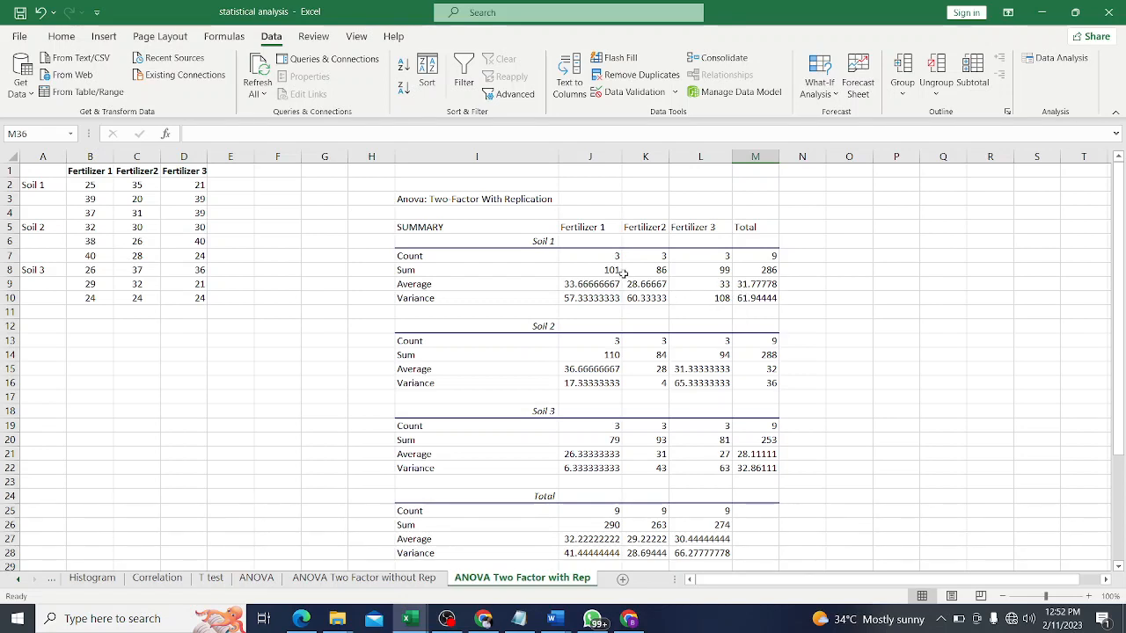
left_click(618, 324)
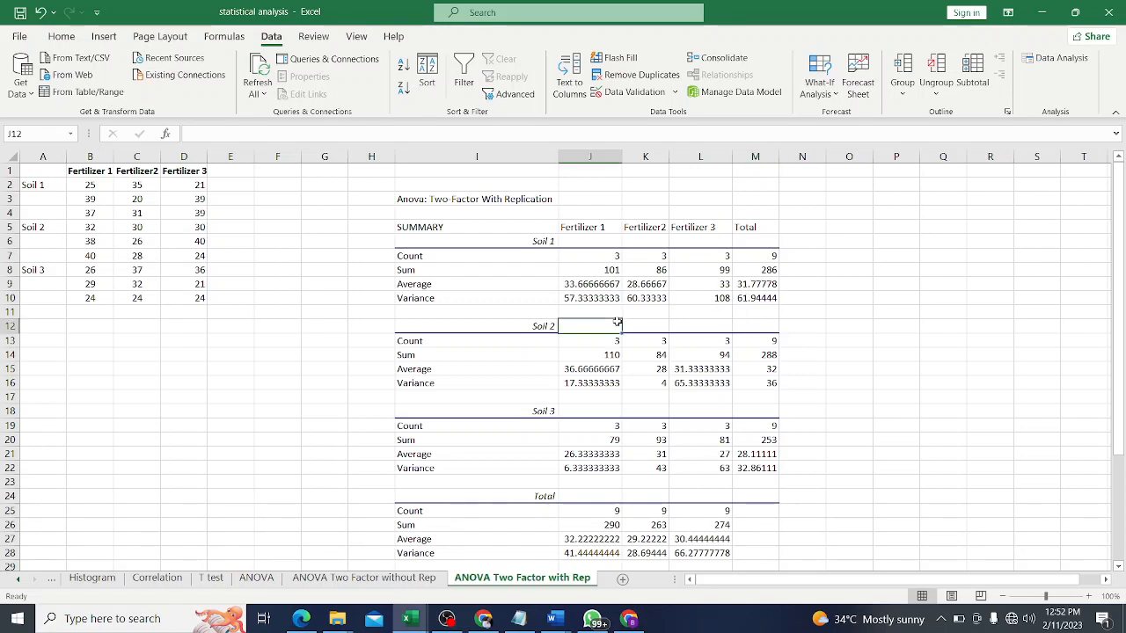
left_click(911, 310)
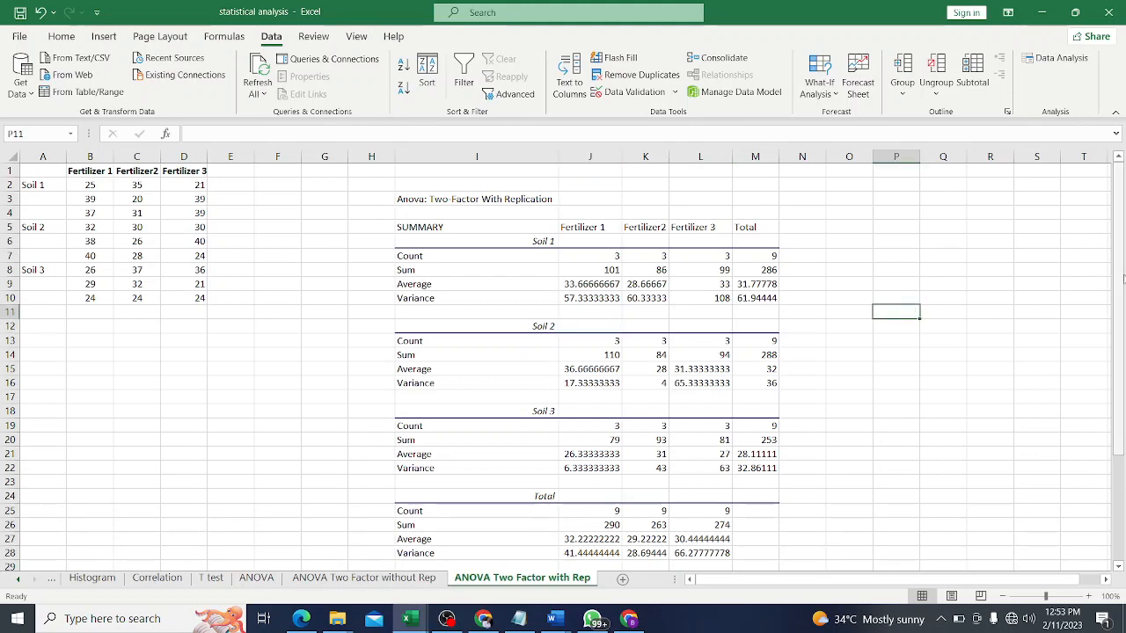
left_click_drag(1122, 279, 1111, 228)
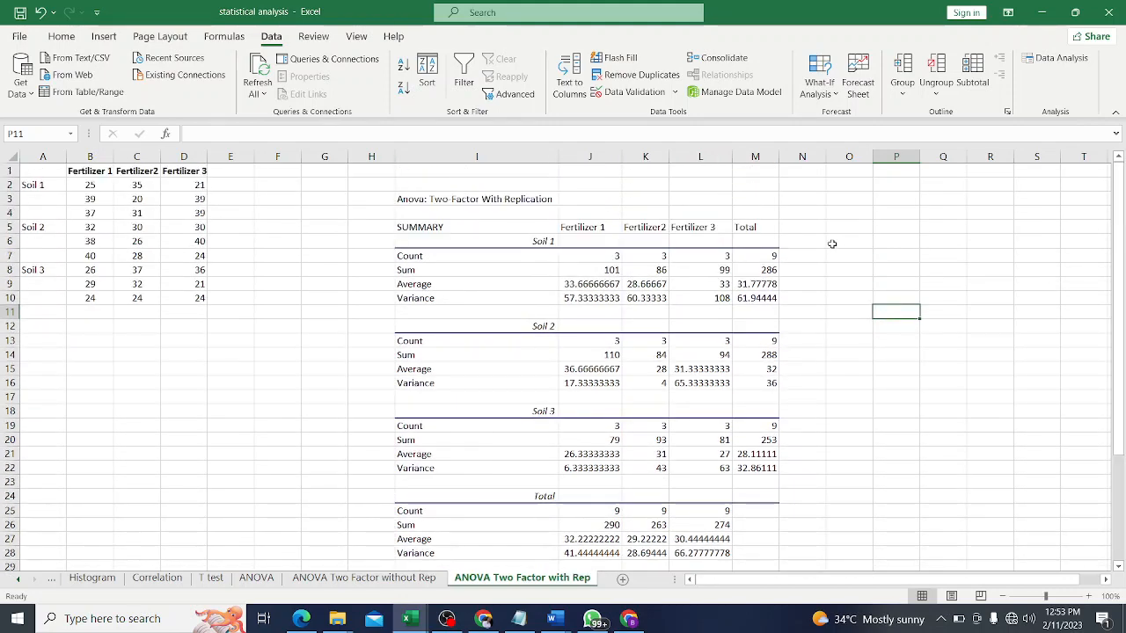